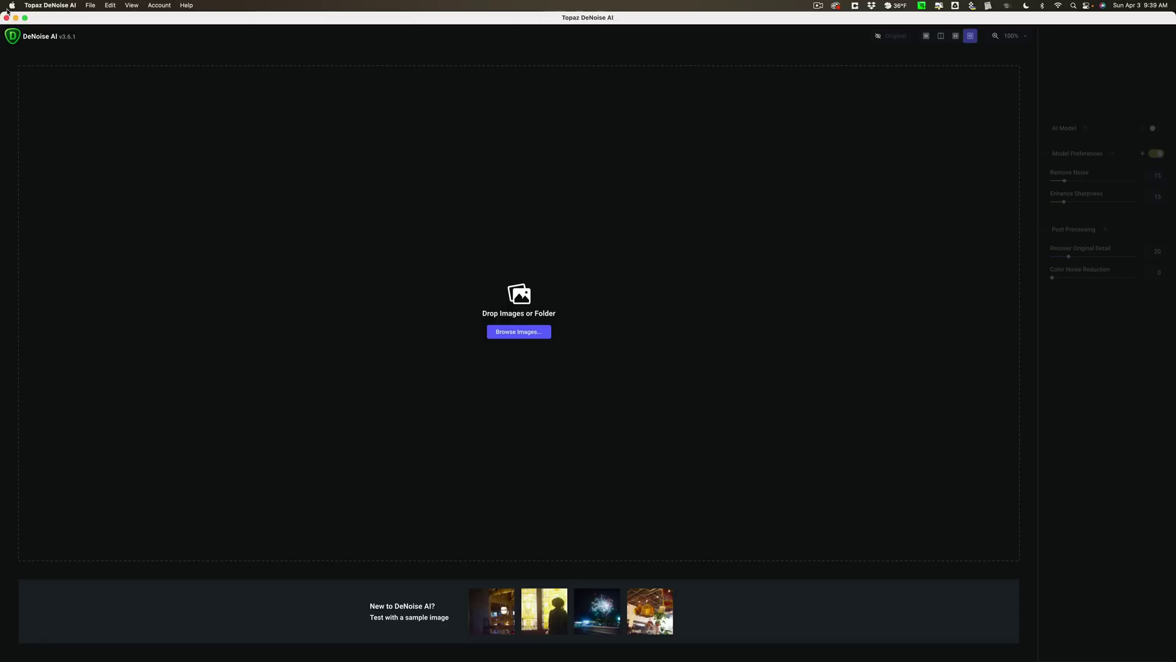
# Minimize the DeNoise AI window to reveal the window behind it
pyautogui.click(16, 19)
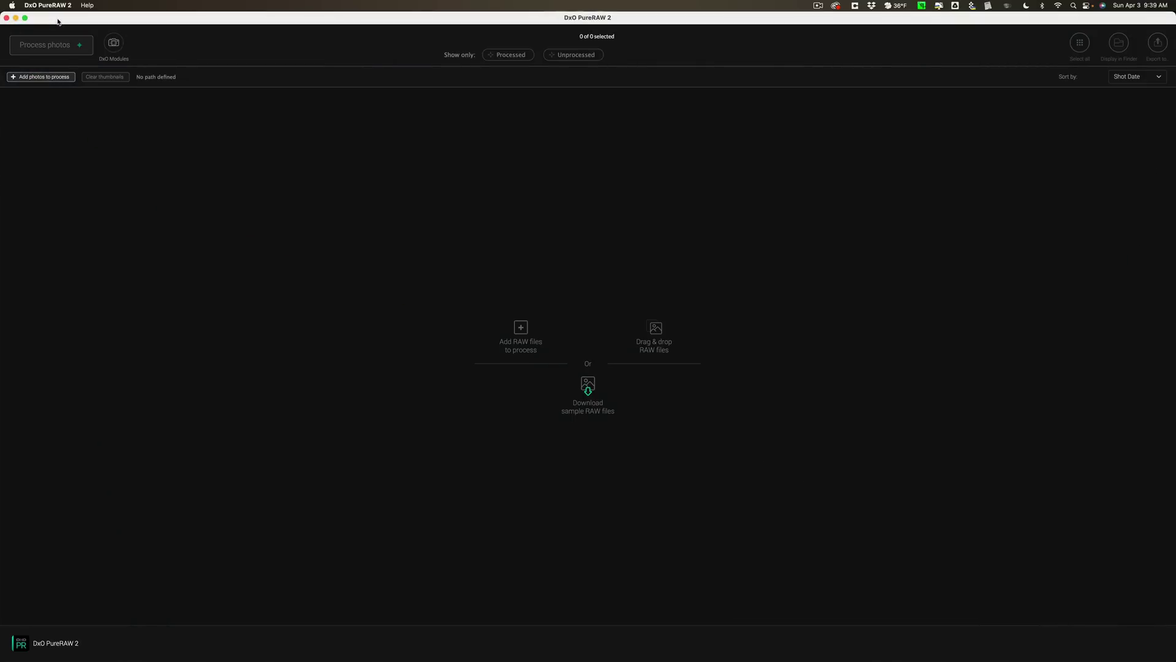
# Minimize the DxO PureRAW 2 window to reveal ON1 NoNoise AI
pyautogui.click(16, 18)
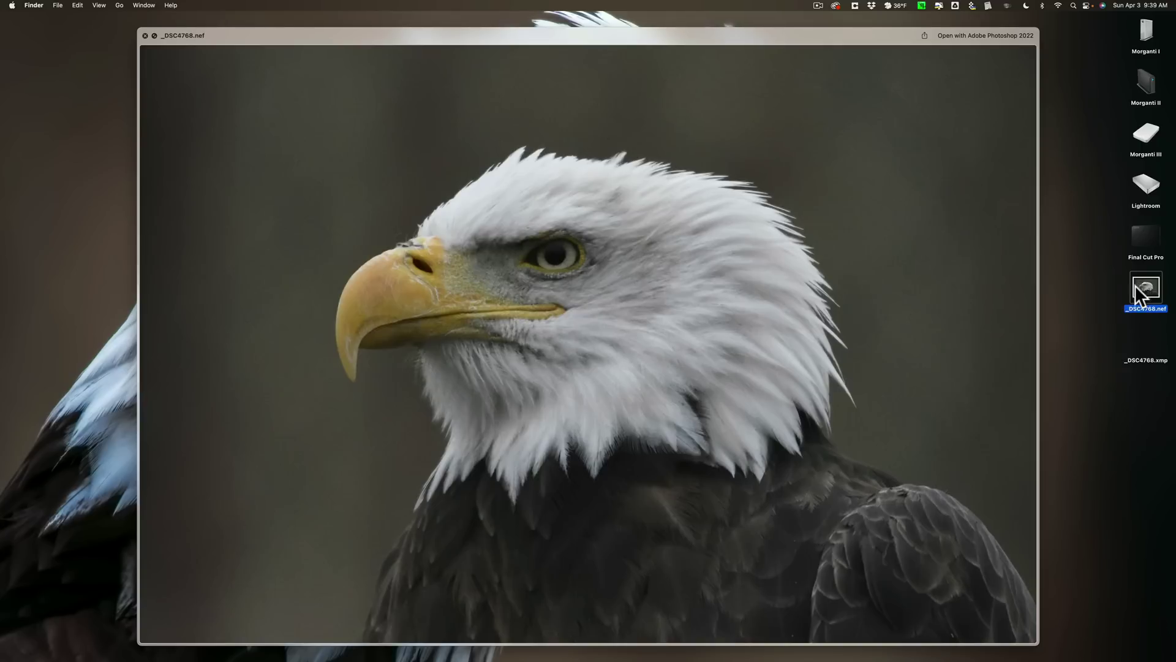
# Close Quick Look, restore DeNoise AI from the Dock, and load _DSC4768.nef into it
pyautogui.click(146, 35)
pyautogui.moveTo(938, 654)
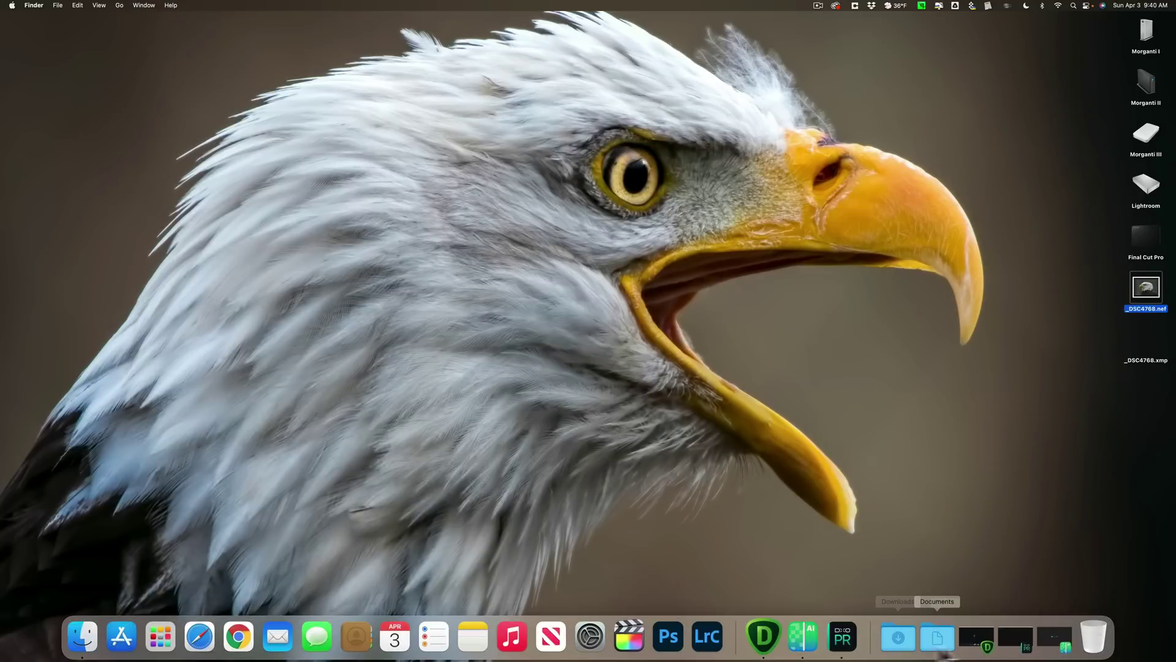
pyautogui.click(978, 641)
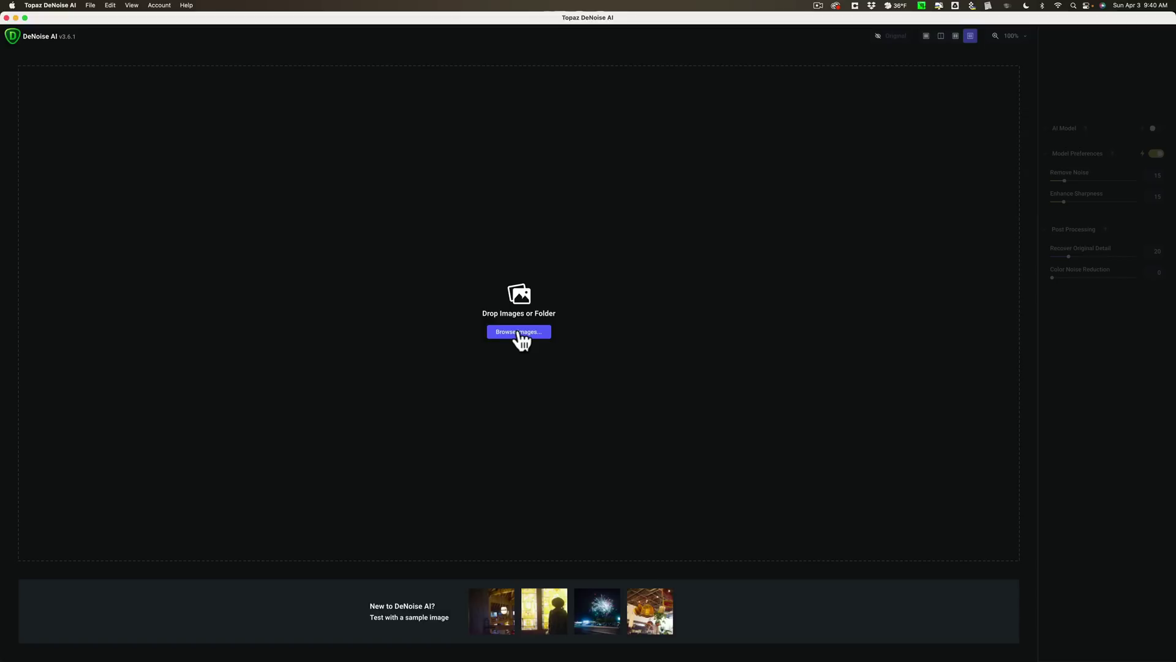
pyautogui.click(518, 333)
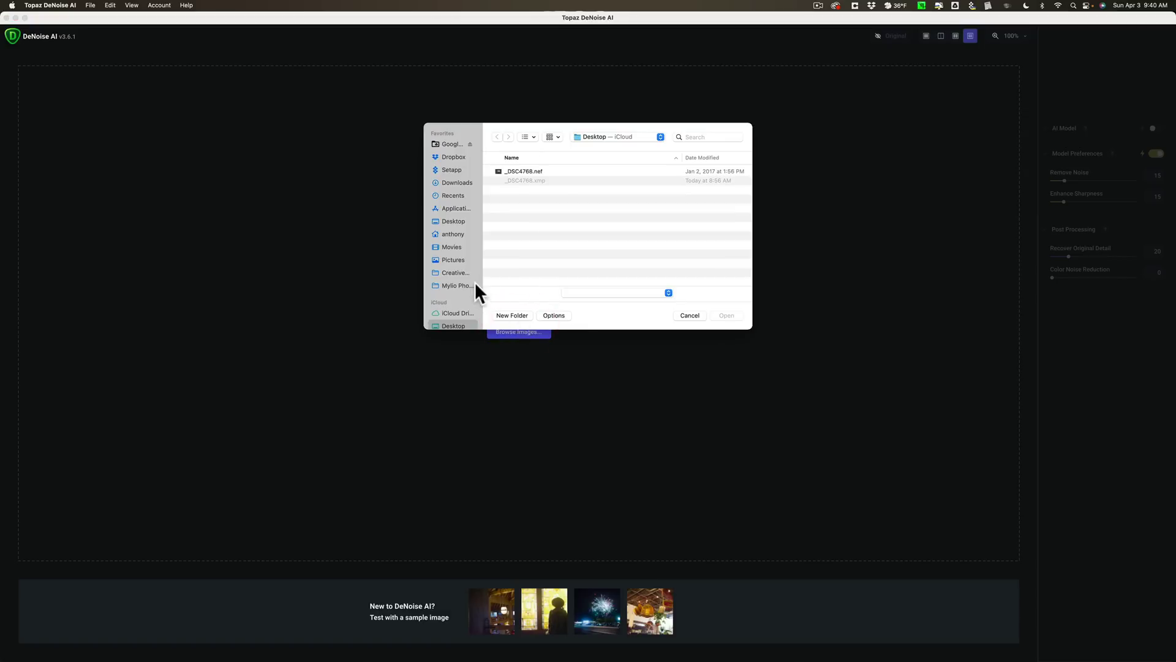
pyautogui.click(524, 171)
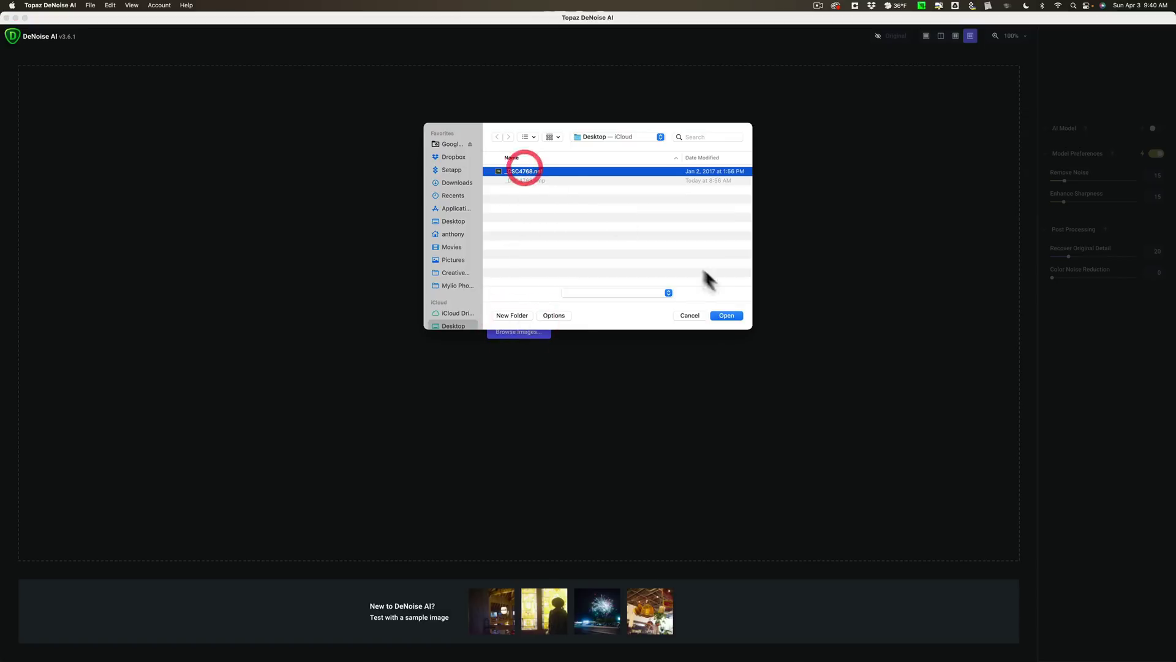
pyautogui.click(726, 315)
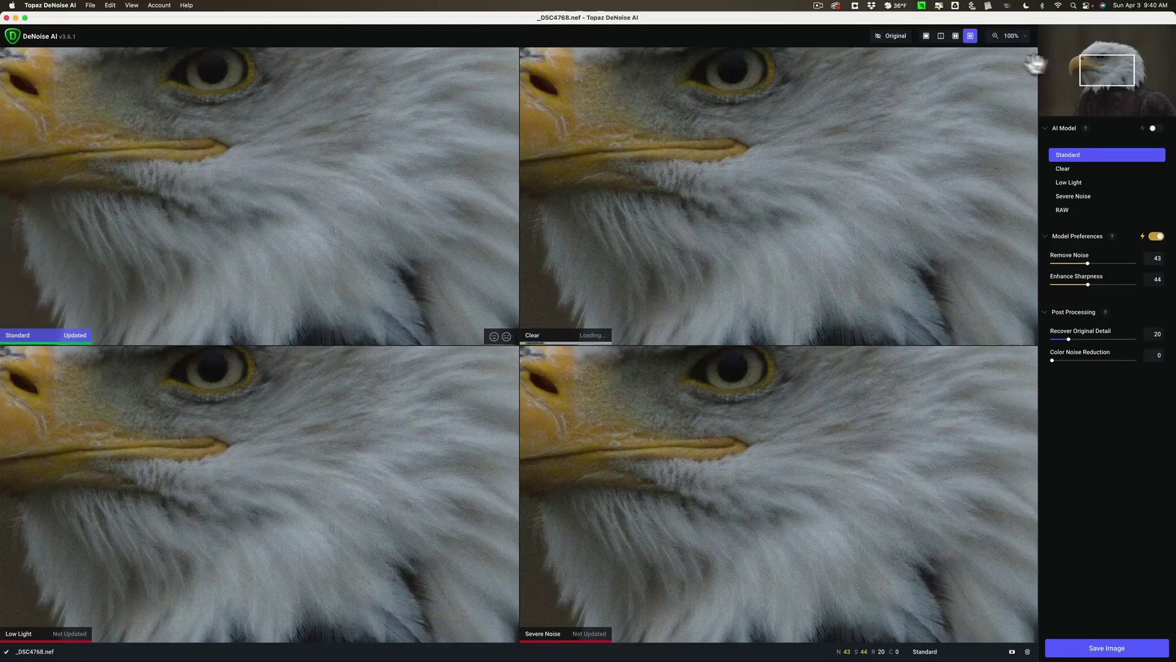
# Pan the four previews to the eagle's beak and set Standard's Color Noise Reduction to 30
pyautogui.moveTo(1113, 76); pyautogui.dragTo(1084, 63)
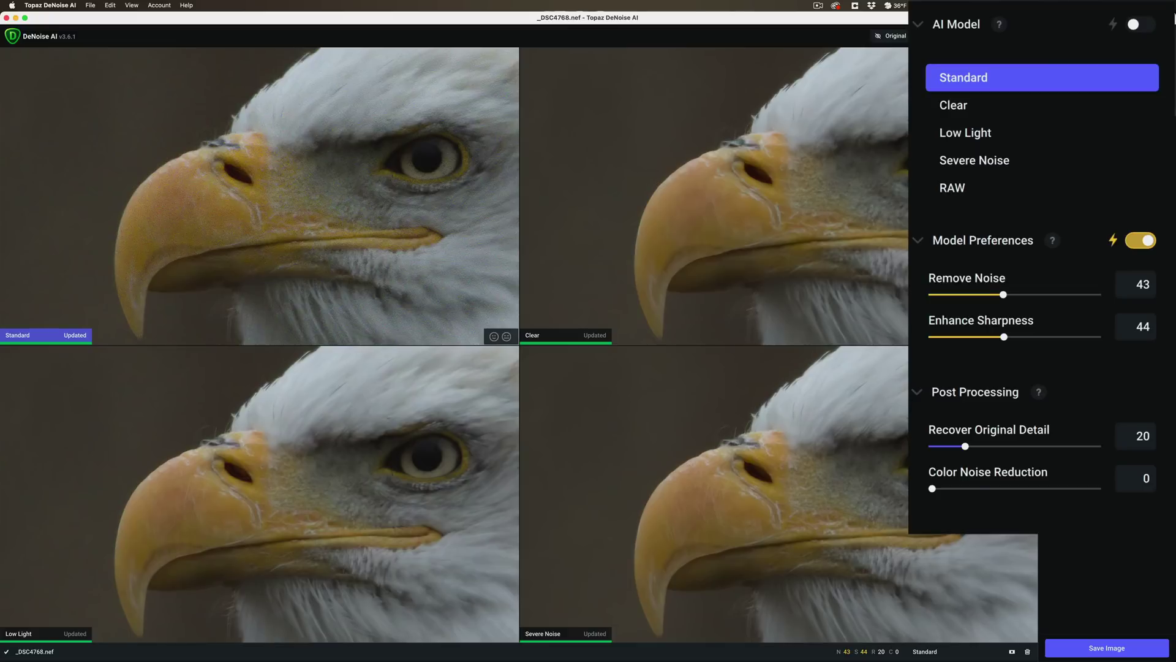
pyautogui.click(365, 139)
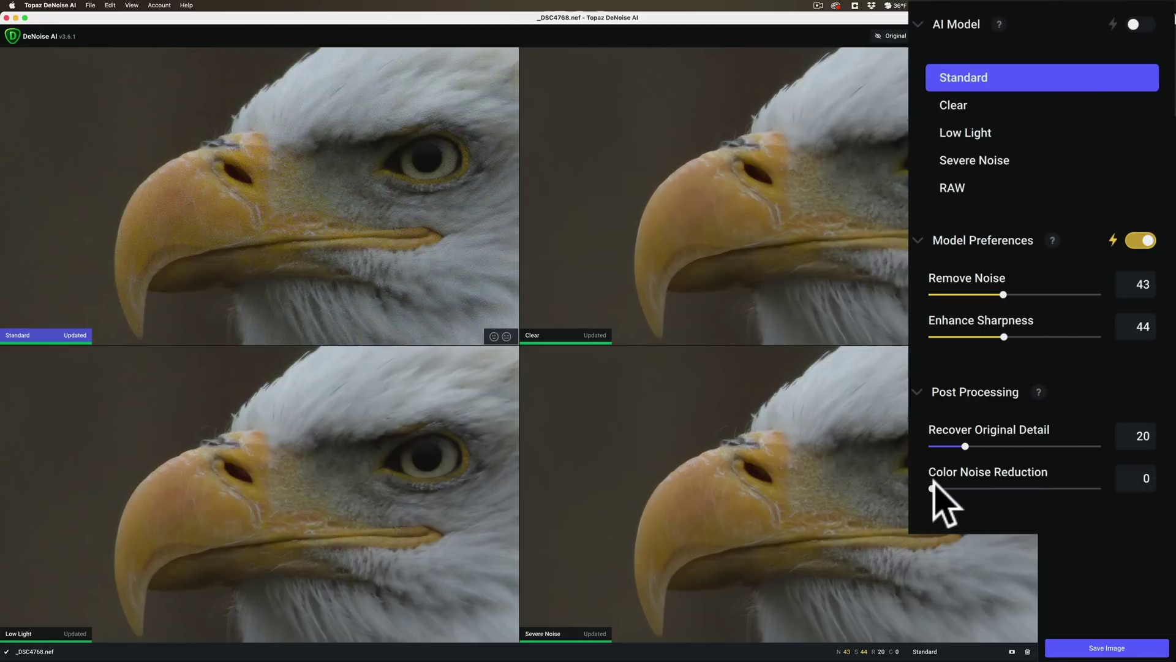
pyautogui.moveTo(932, 488); pyautogui.dragTo(981, 489)
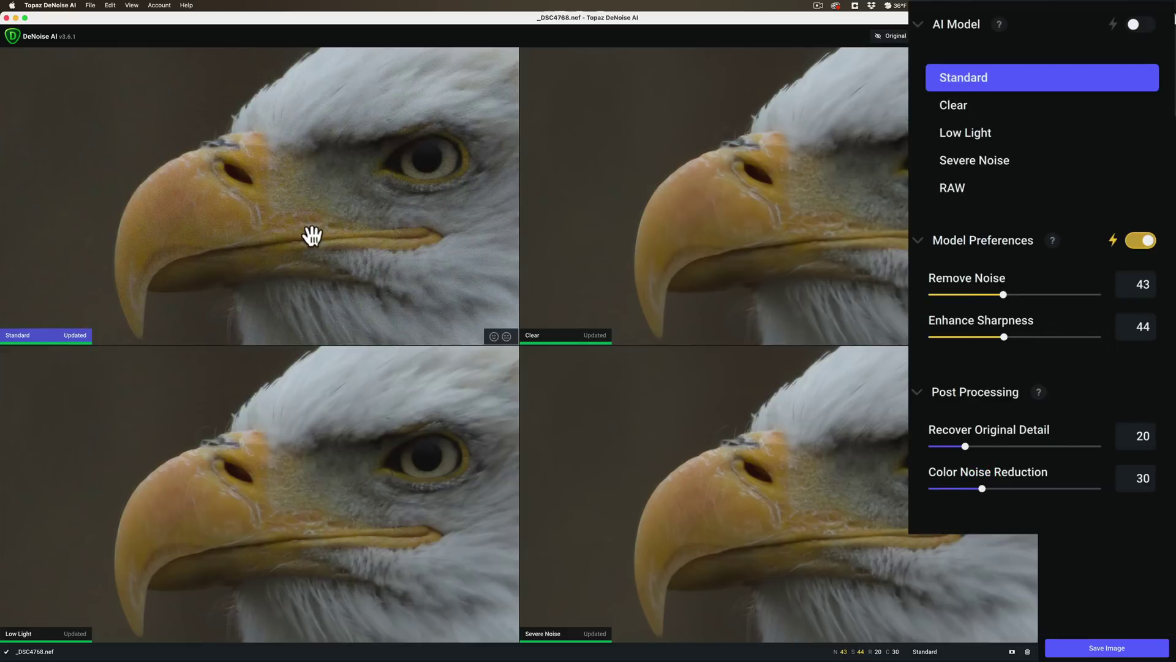
# Compare the Clear and Low Light models, then set Severe Noise's Color Noise Reduction to 30
pyautogui.click(683, 223)
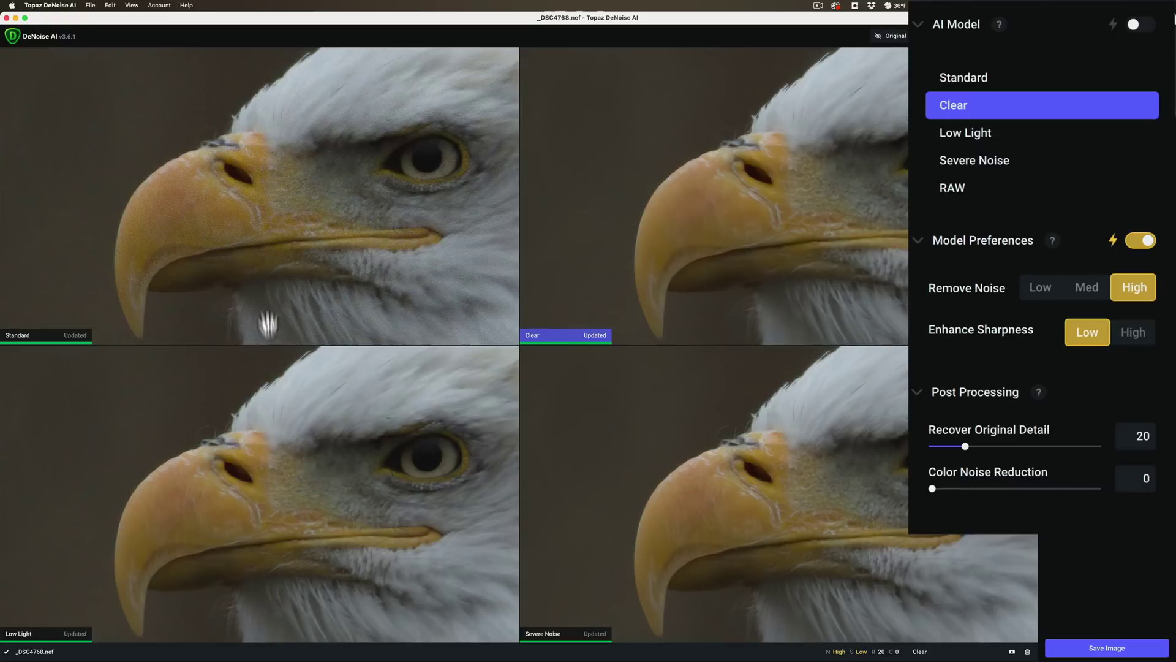
pyautogui.click(302, 425)
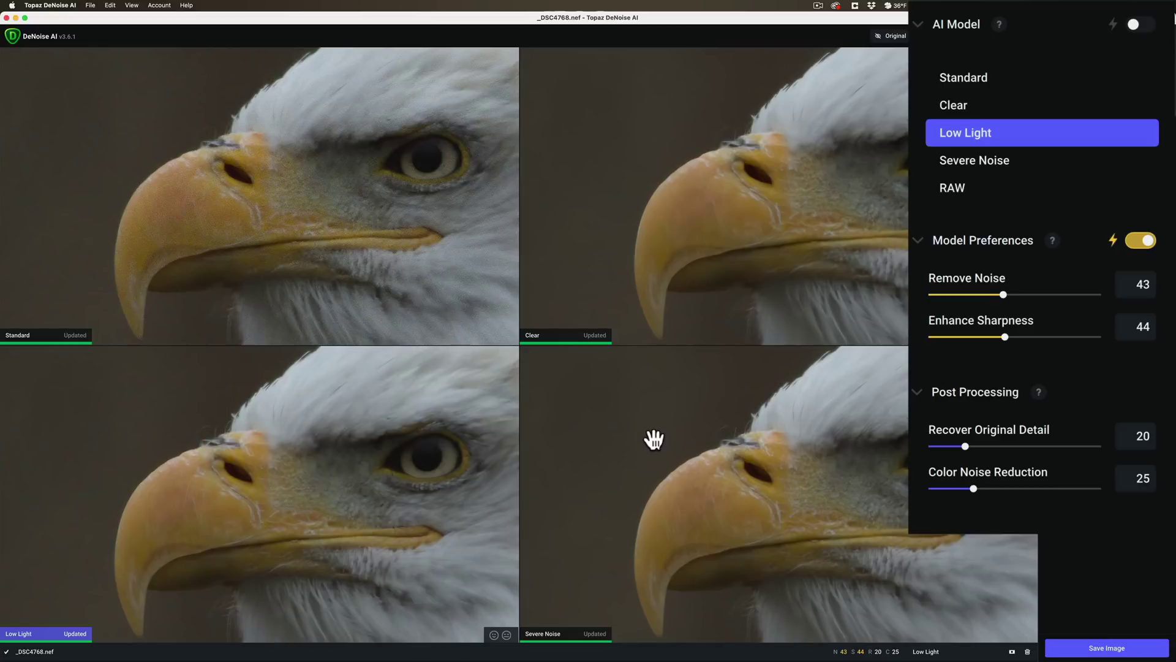
pyautogui.click(694, 436)
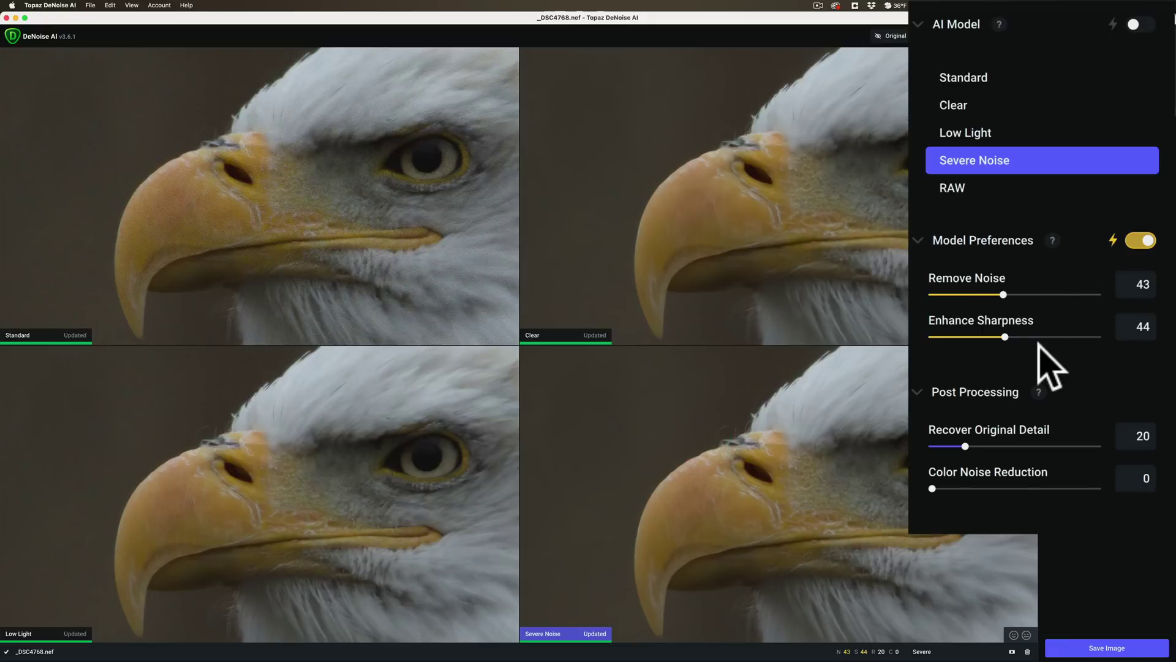
pyautogui.moveTo(931, 488); pyautogui.dragTo(980, 490)
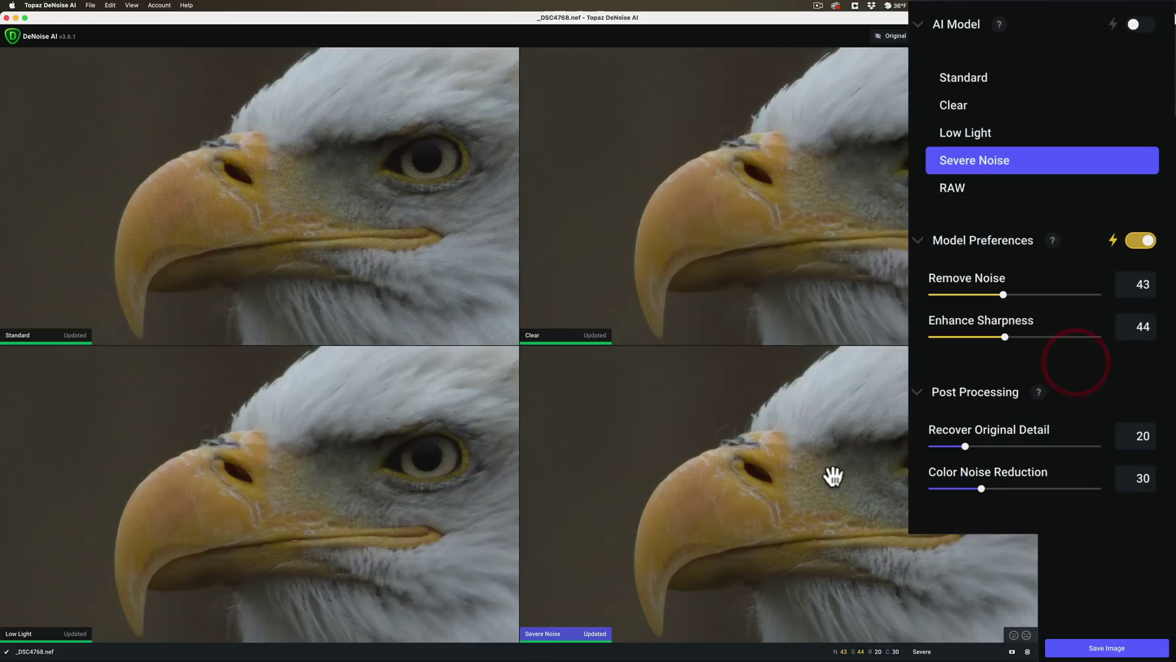
# Switch the first preview from Standard to the RAW model with Color Noise Reduction 30
pyautogui.click(357, 239)
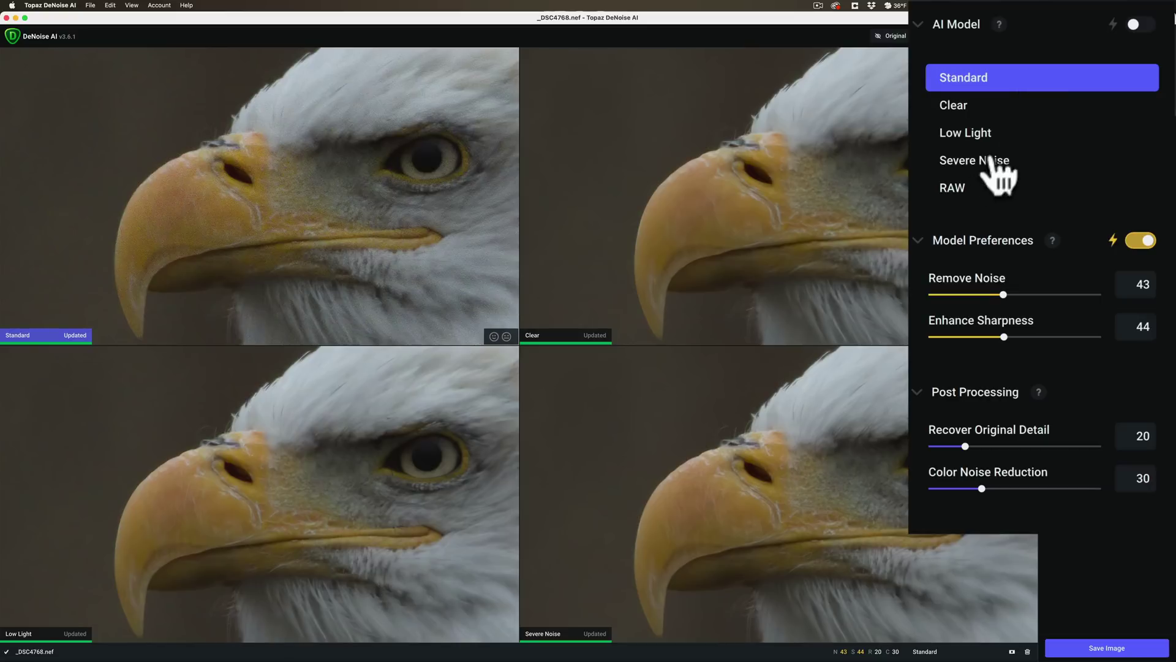
pyautogui.click(950, 189)
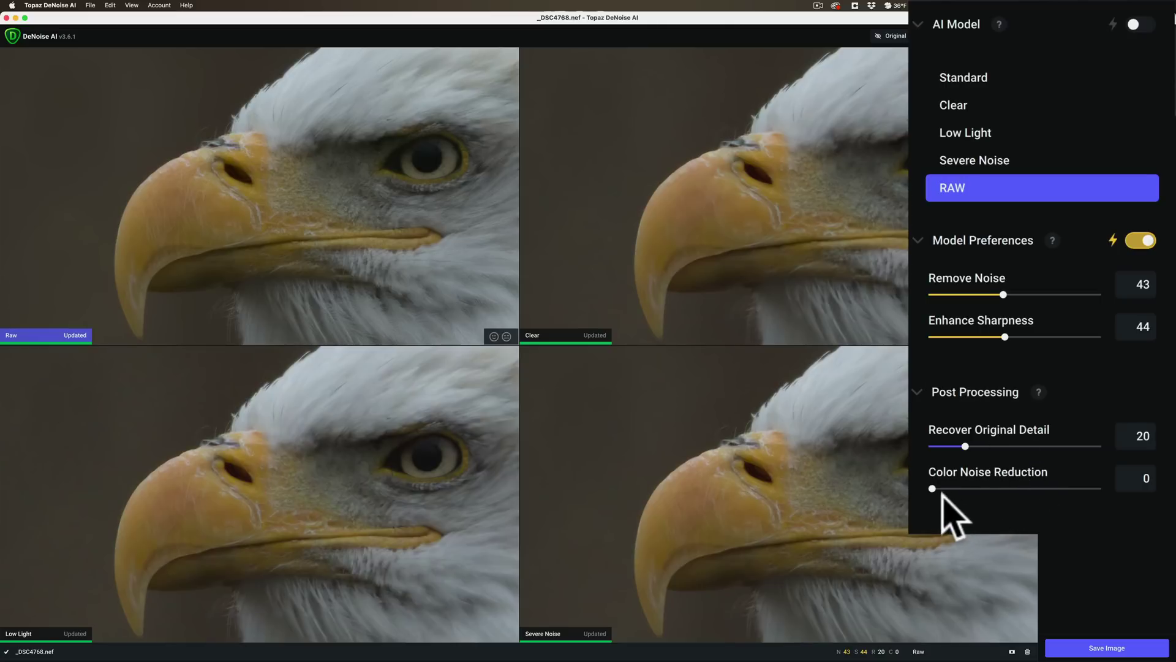
pyautogui.moveTo(932, 488); pyautogui.dragTo(983, 488)
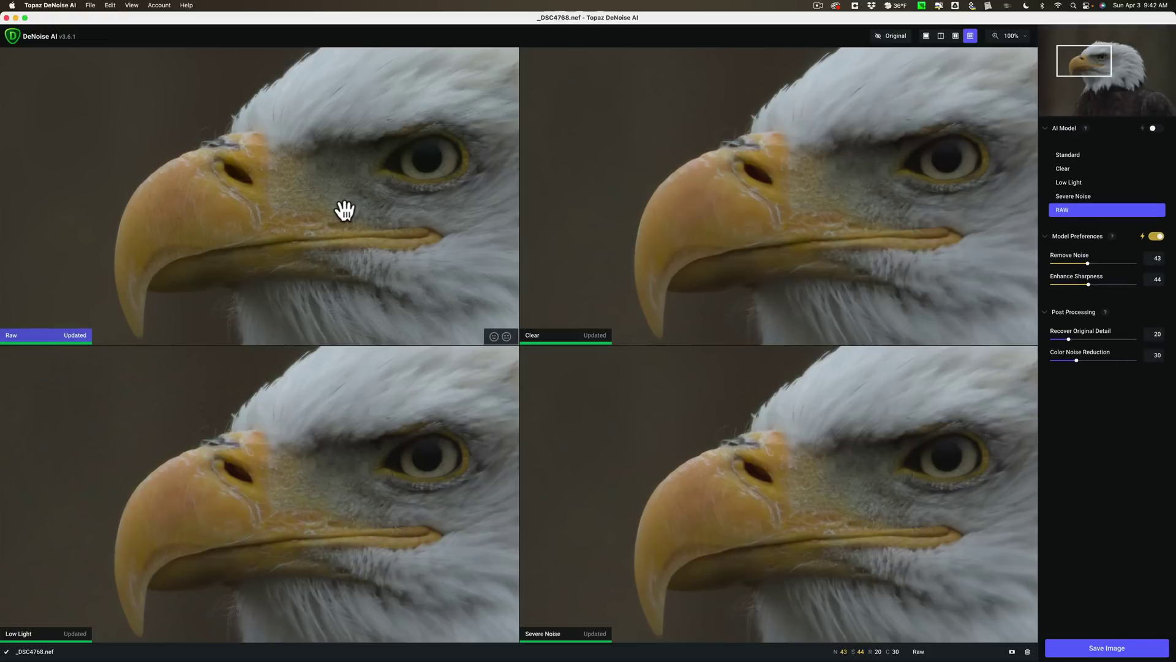
# Show the RAW result in single view and open Save Image with filename _DSC4768-DeNoiseAI-raw
pyautogui.click(926, 36)
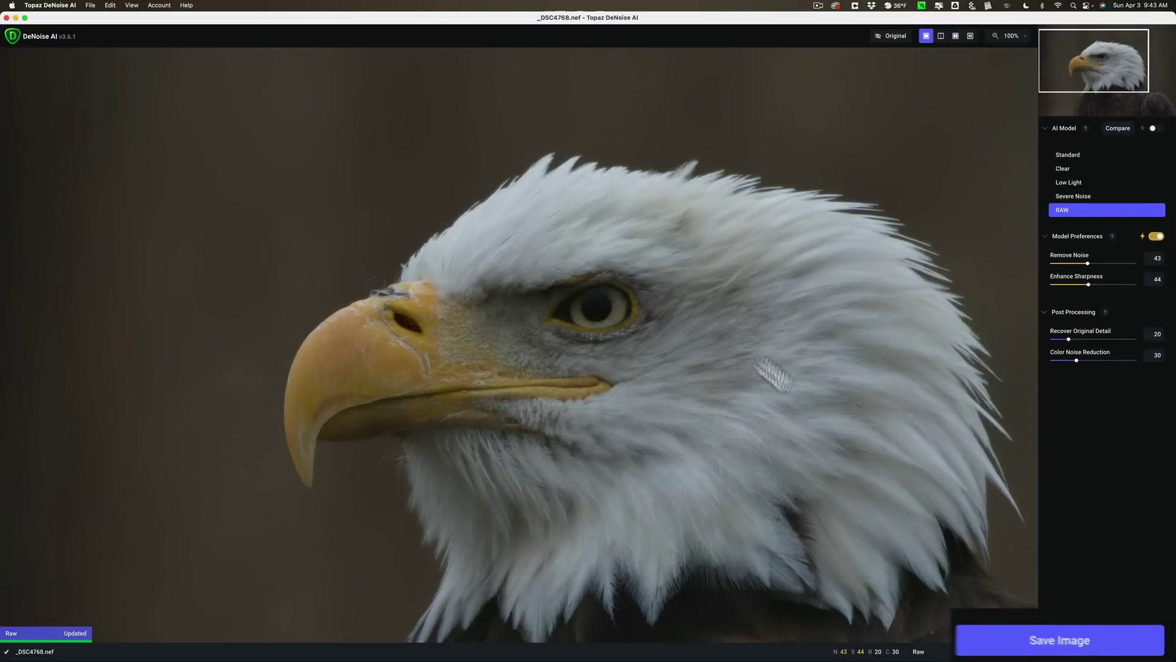
pyautogui.click(1041, 637)
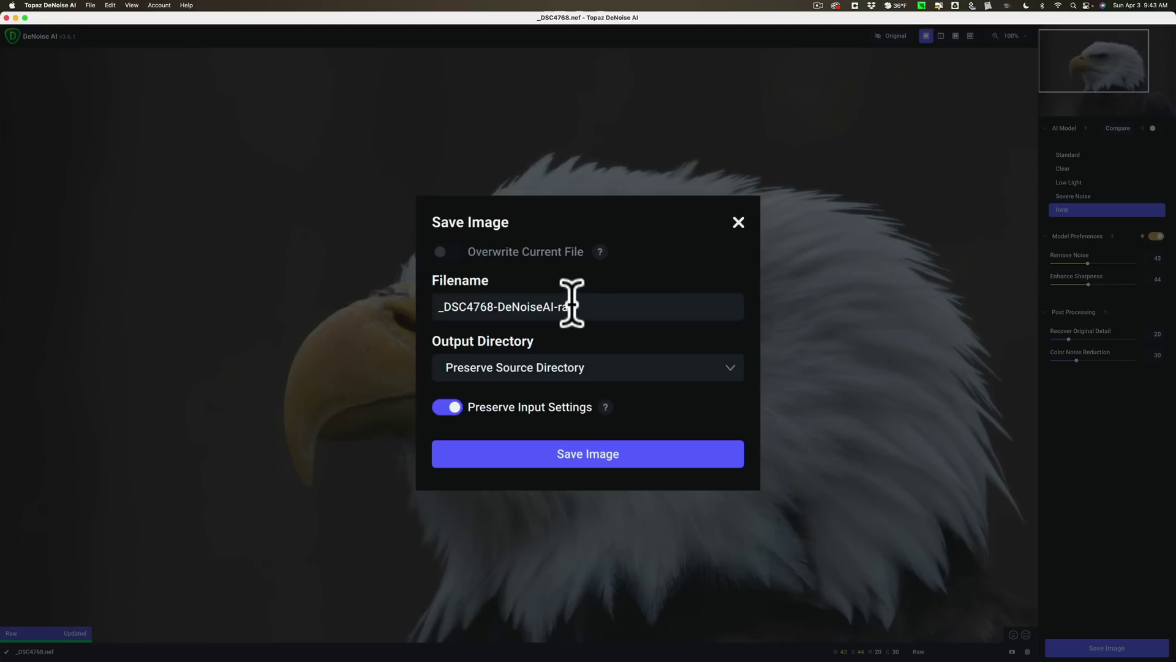
# Set the output directory to Custom Save Location
pyautogui.click(577, 366)
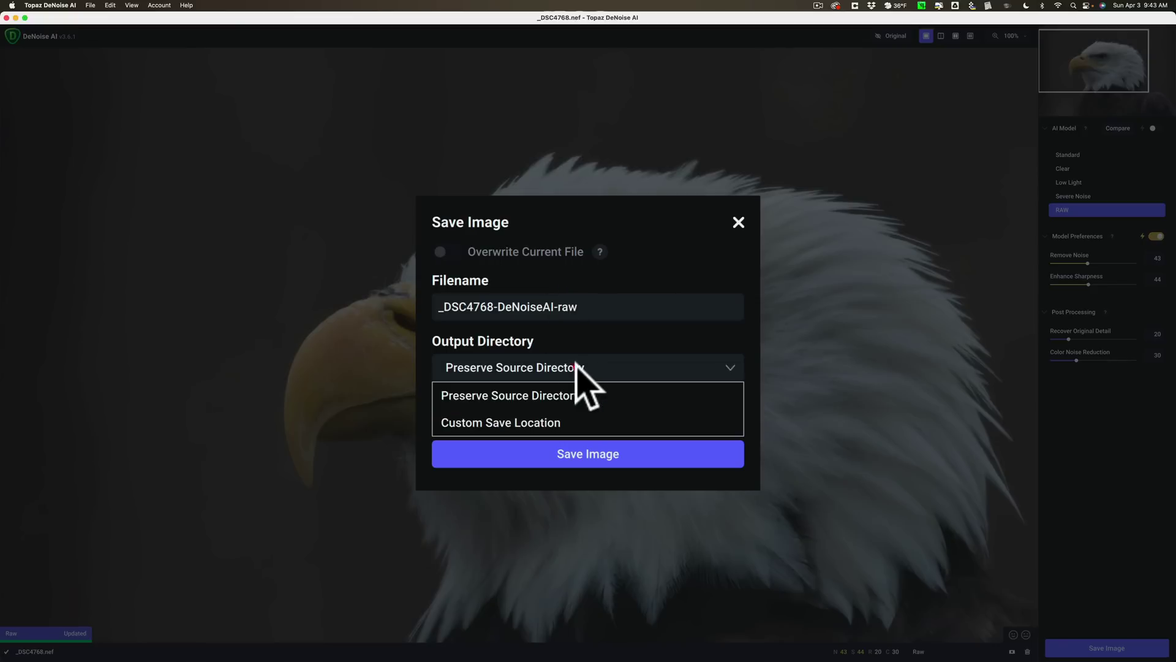
pyautogui.click(550, 418)
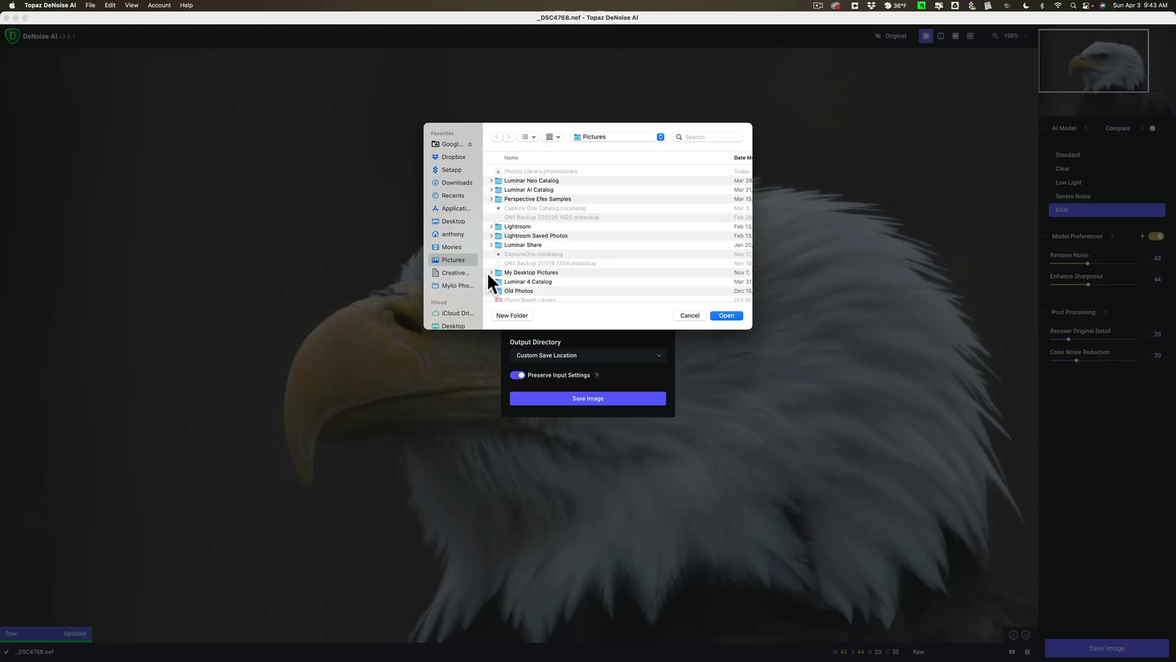
# Choose /Volumes/Morganti I/Auto Imports as the output folder, granting drive access
pyautogui.scroll(-3, 460, 260)
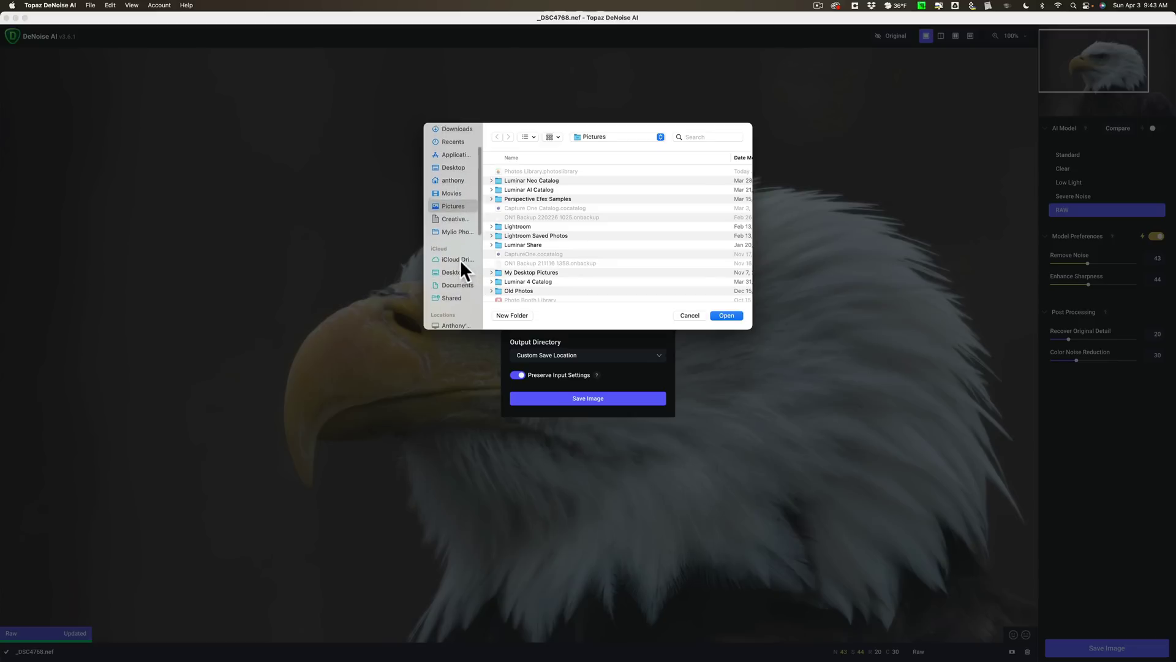
pyautogui.scroll(-6, 460, 260)
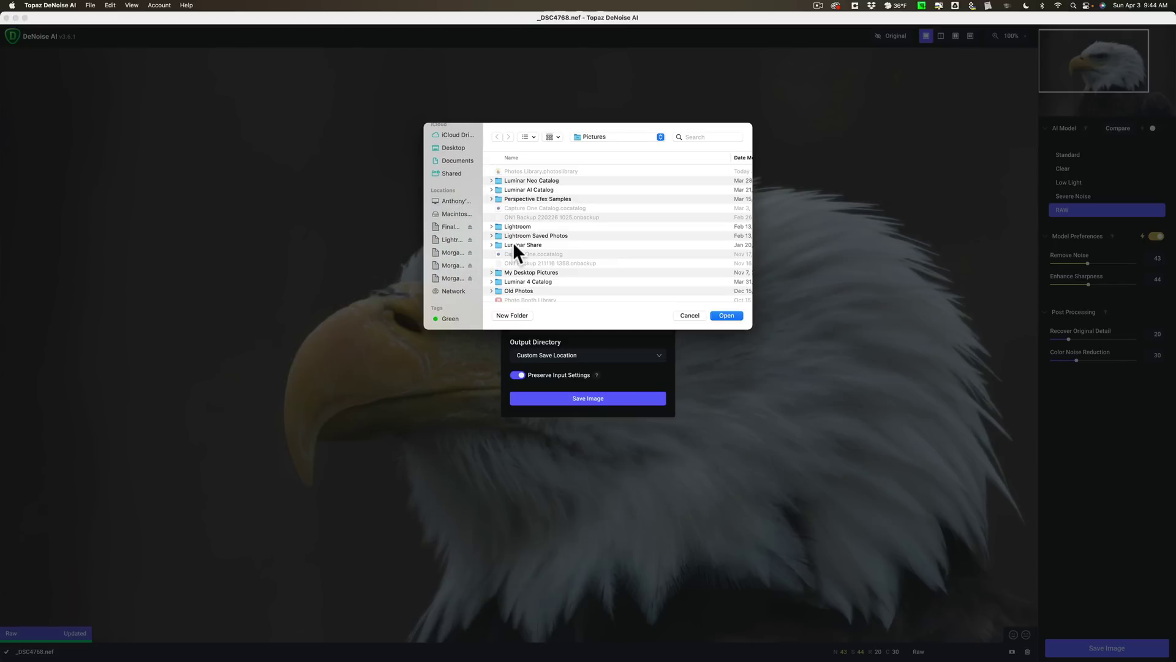
pyautogui.scroll(-1, 459, 252)
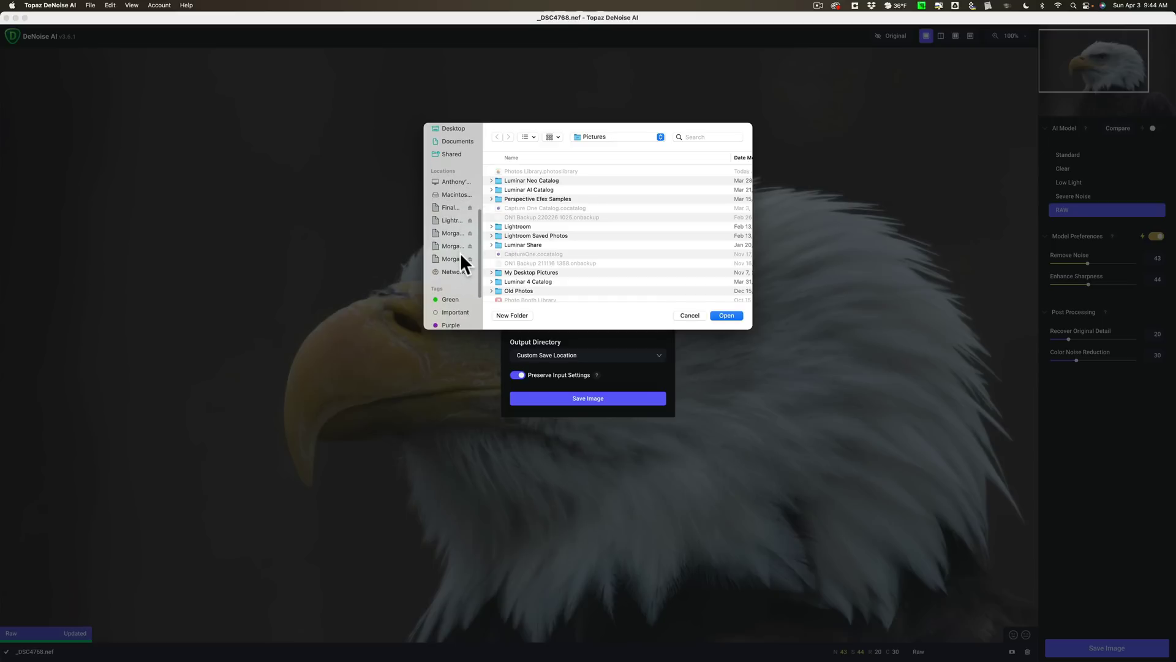
pyautogui.click(453, 257)
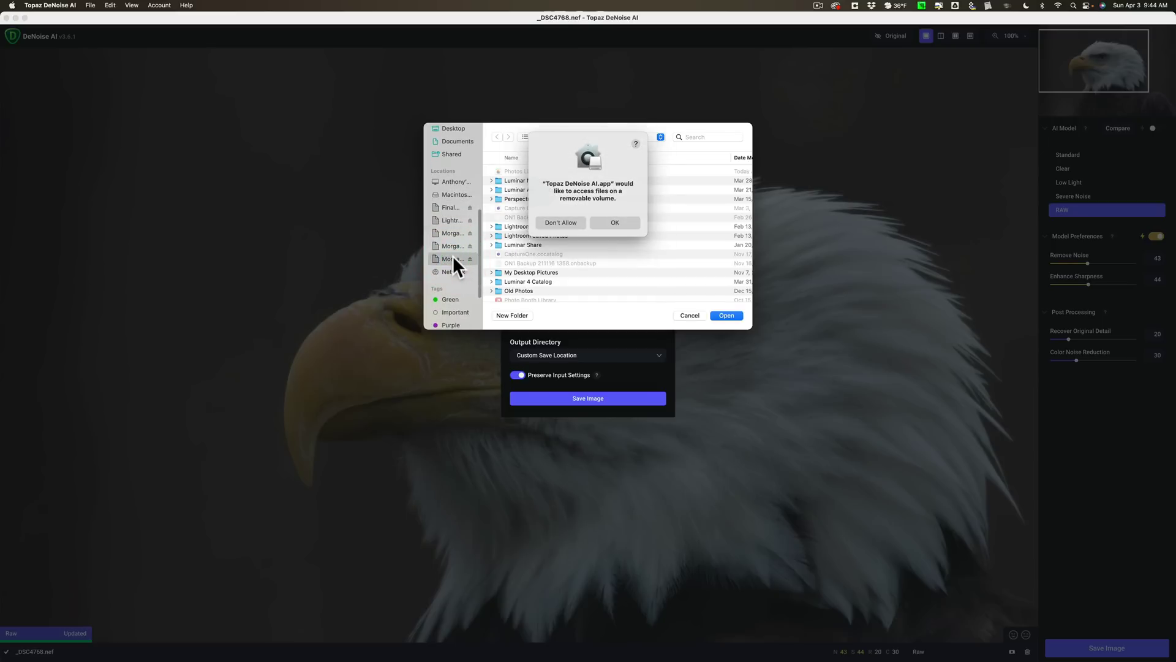
pyautogui.click(613, 220)
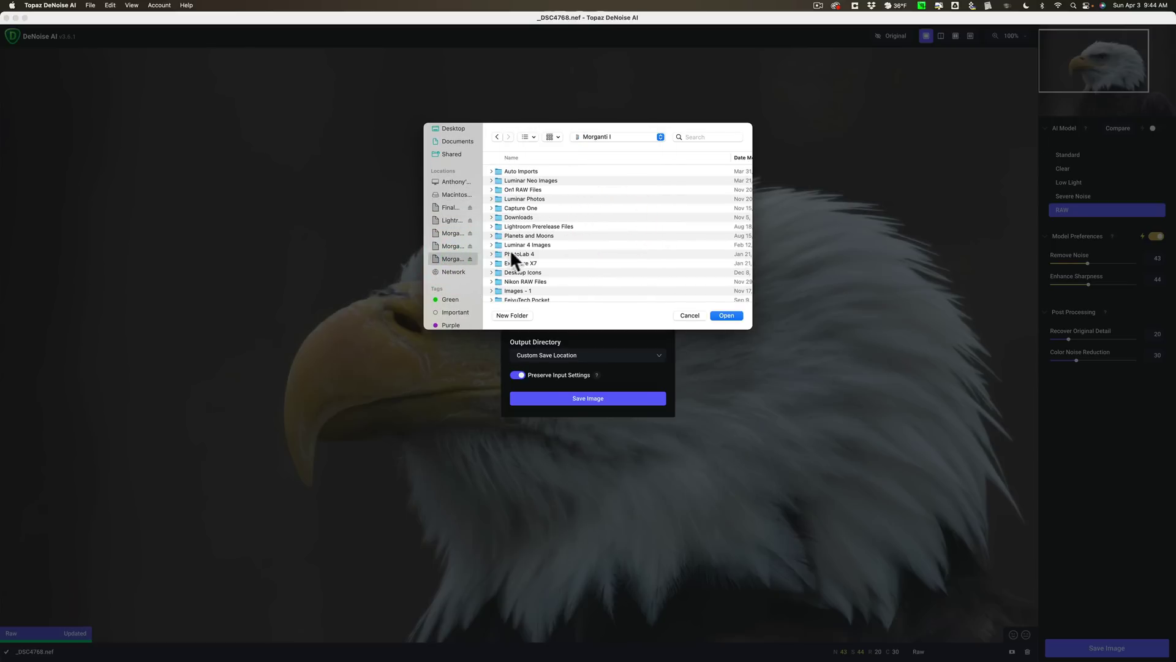
pyautogui.doubleClick(516, 169)
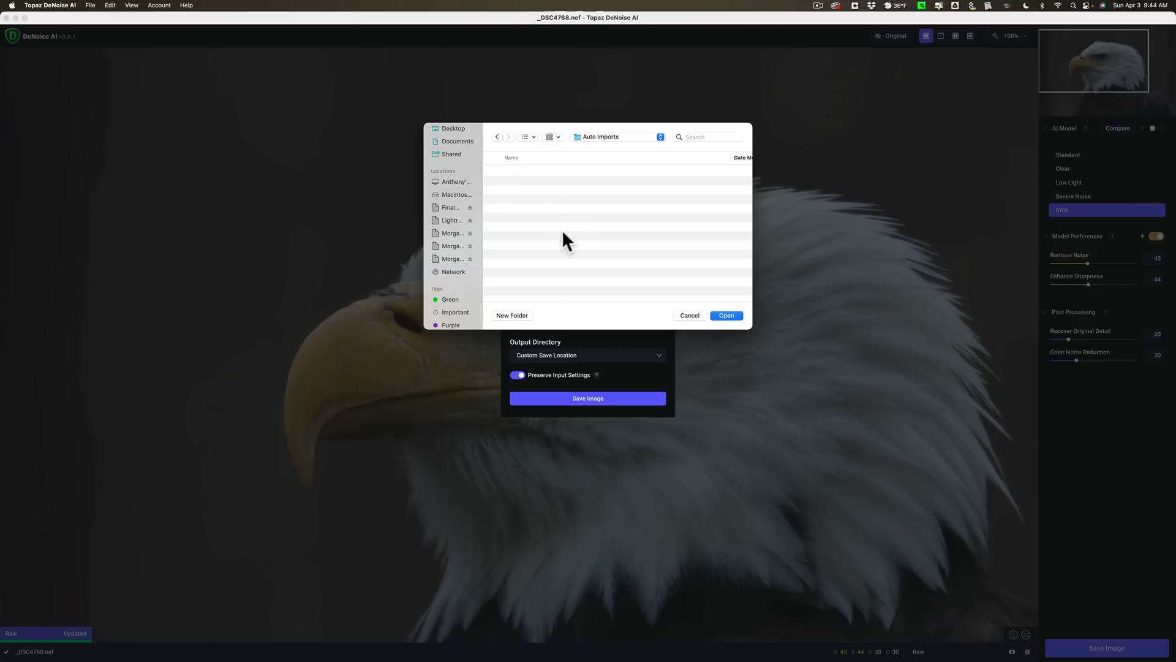
pyautogui.click(729, 315)
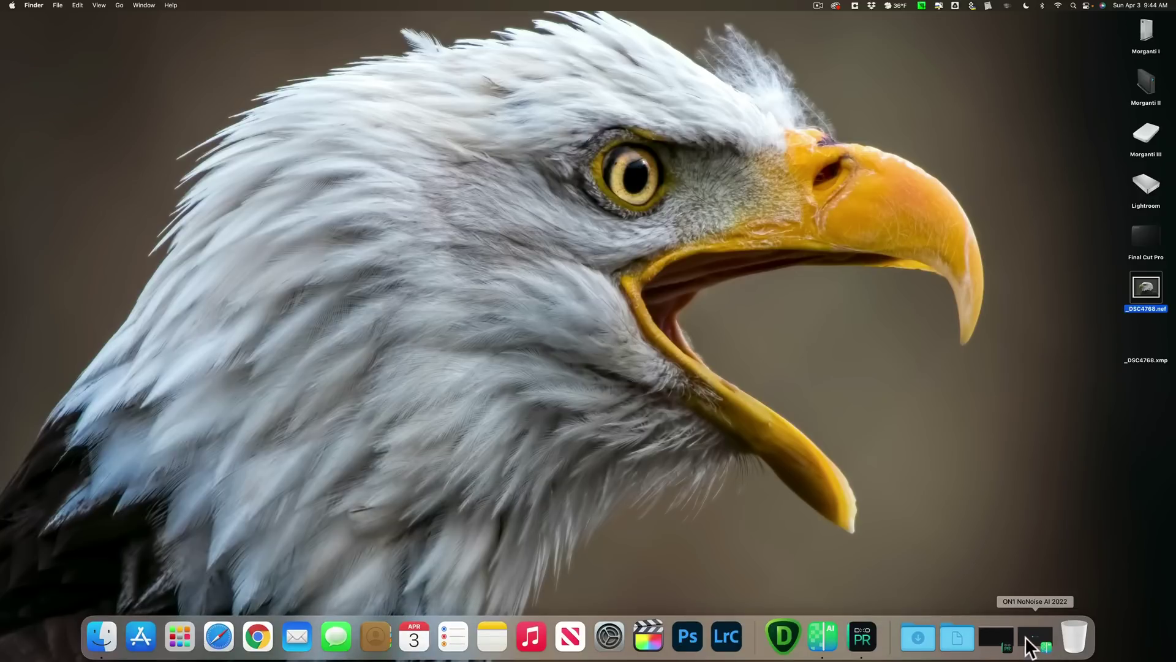
# Restore the minimized ON1 NoNoise AI 2022 window from the Dock
pyautogui.click(1025, 637)
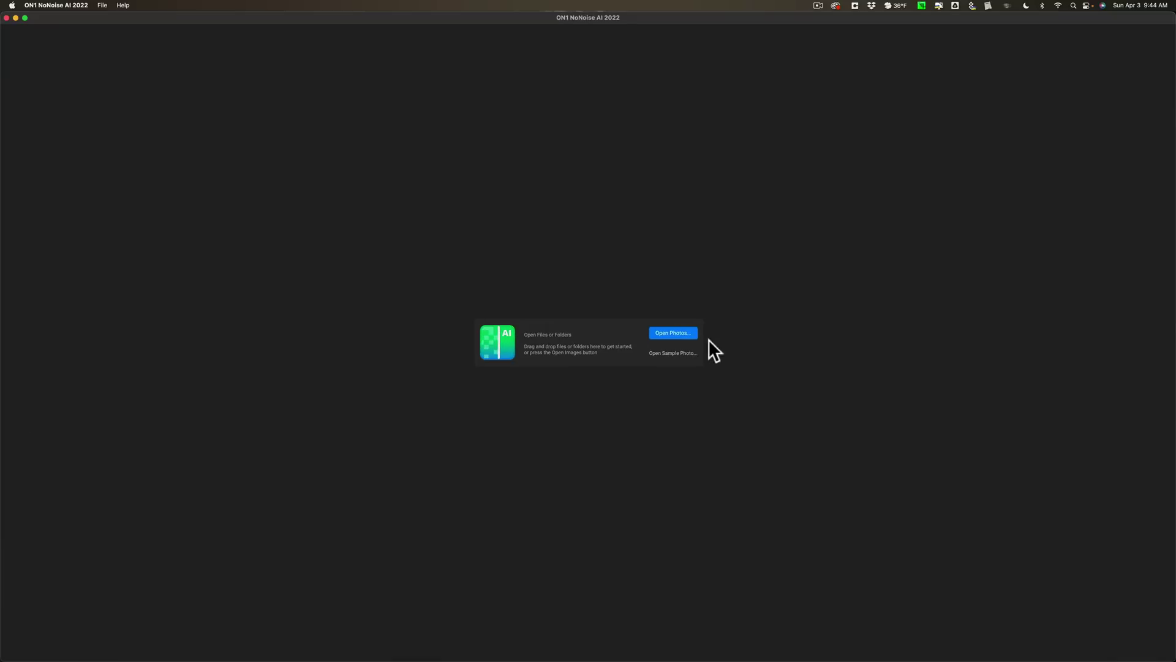
# Grant photo access and open _DSC4768.nef from the iCloud Desktop in ON1 NoNoise AI
pyautogui.click(674, 333)
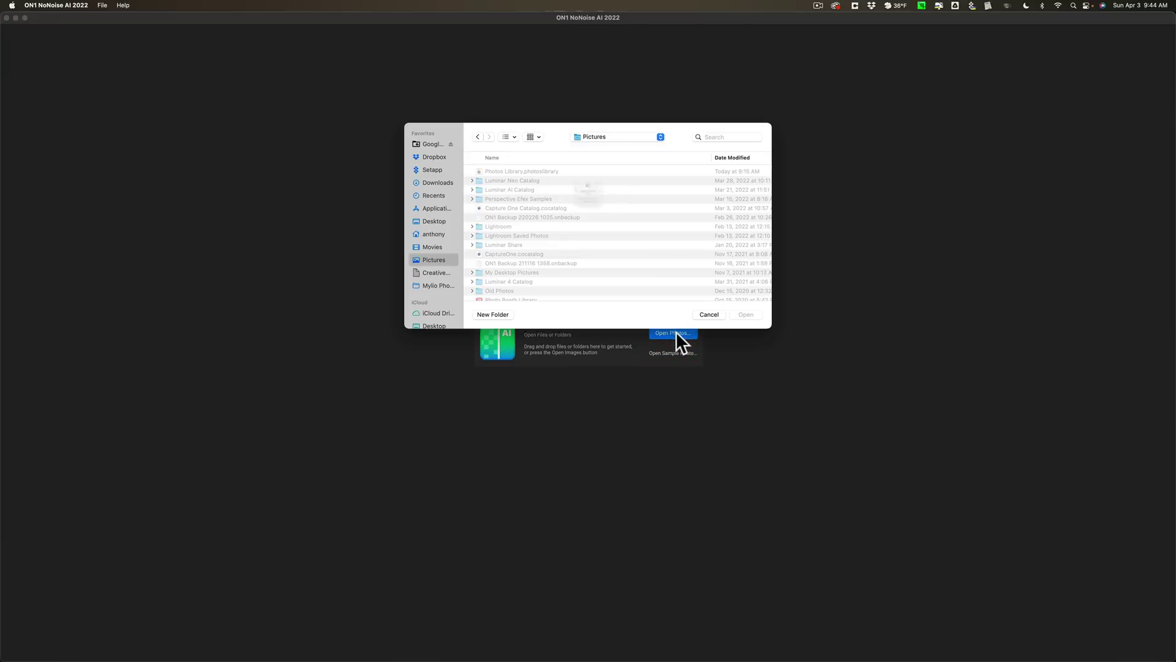
pyautogui.click(586, 221)
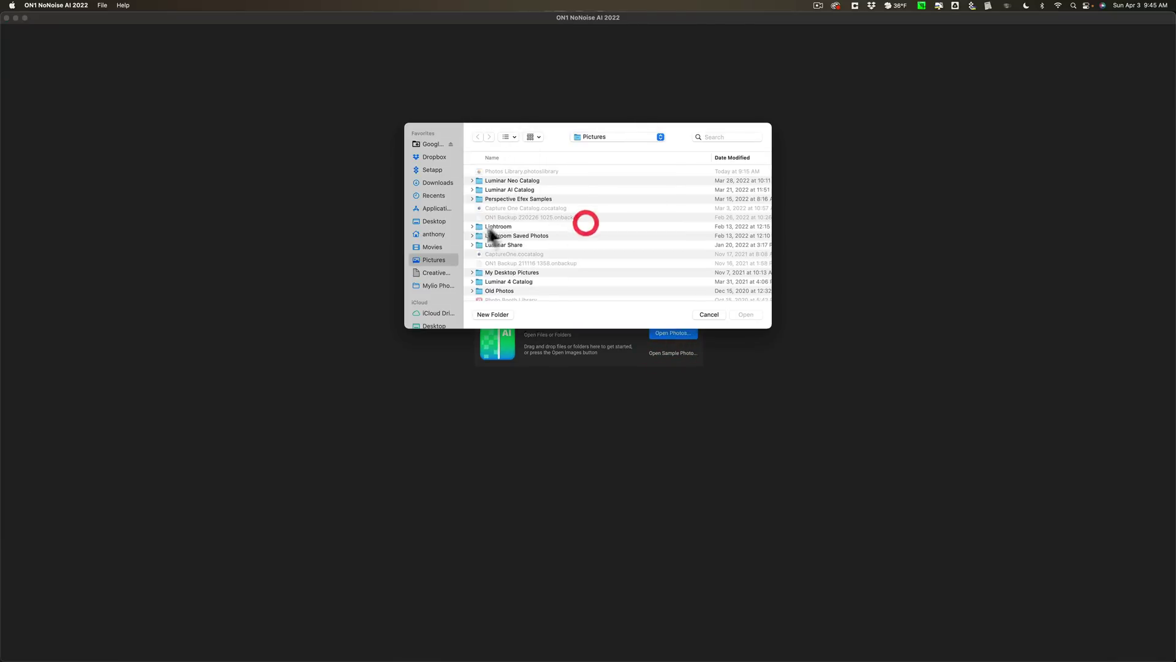
pyautogui.scroll(-2, 438, 272)
pyautogui.click(430, 290)
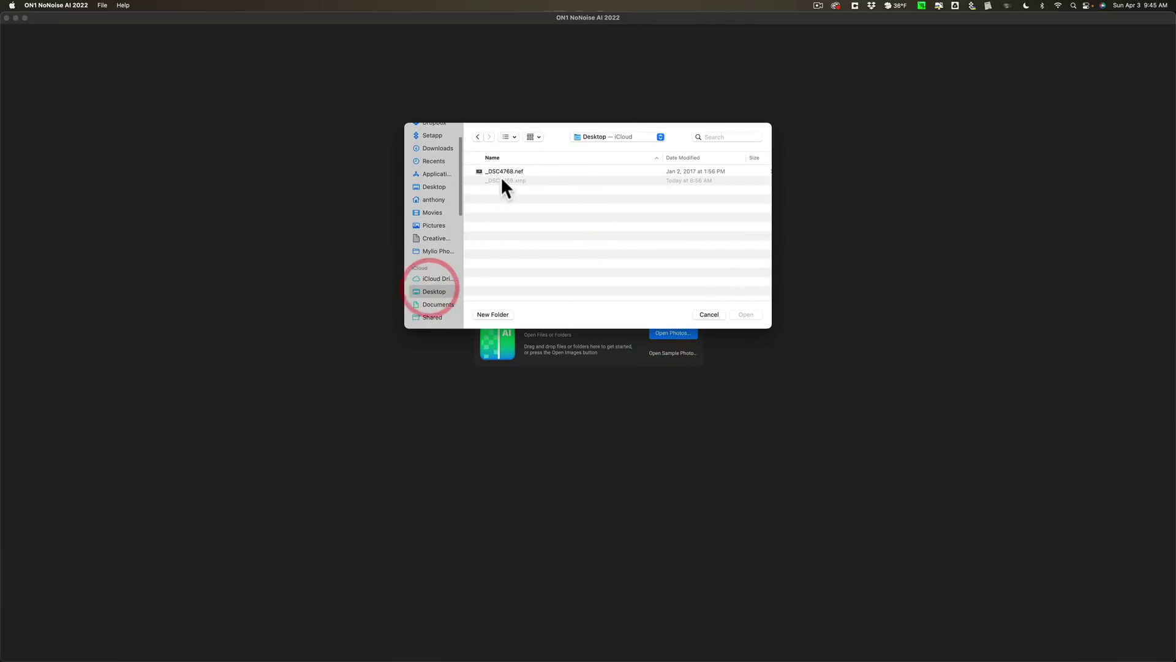
pyautogui.click(501, 171)
pyautogui.click(745, 316)
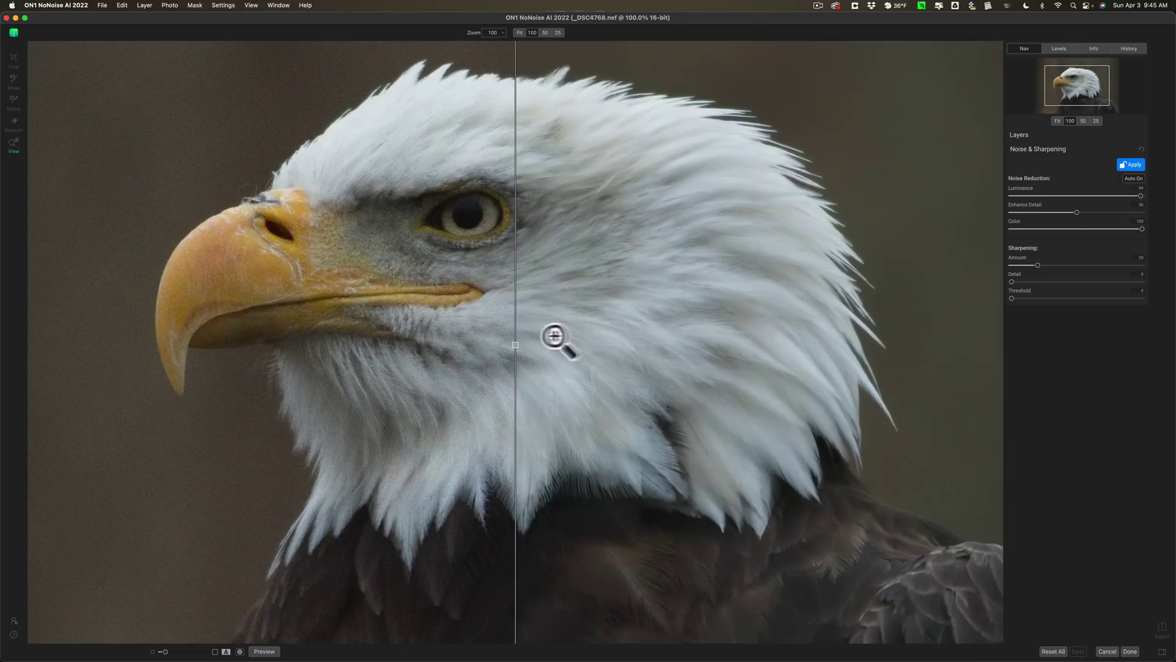
# Sweep the before/after split divider across the eagle's head to compare the noise reduction
pyautogui.moveTo(516, 344); pyautogui.dragTo(514, 347)
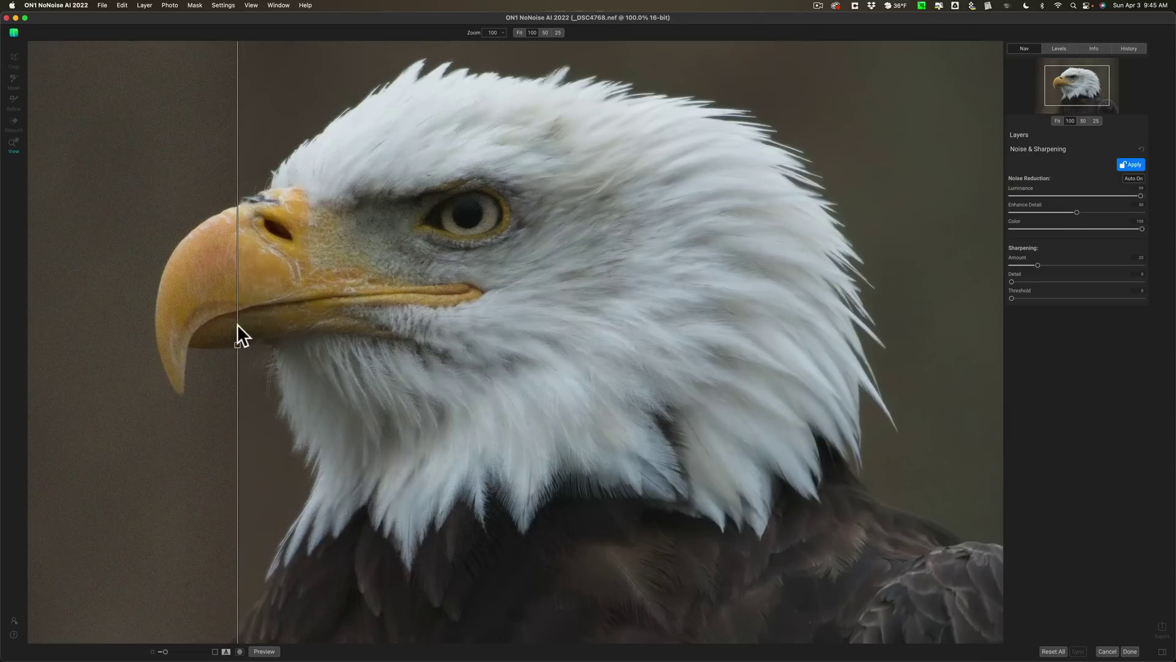
pyautogui.moveTo(238, 325); pyautogui.dragTo(615, 312)
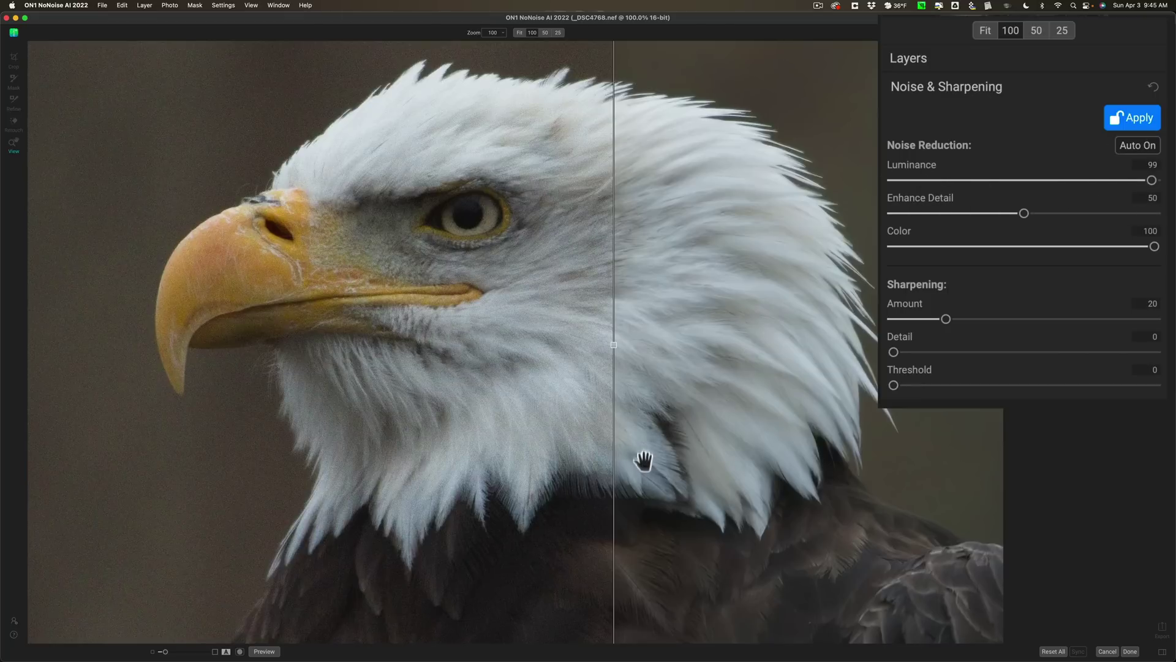
# Move the before/after divider left past the beak so the eagle shows denoised
pyautogui.moveTo(614, 344); pyautogui.dragTo(116, 308)
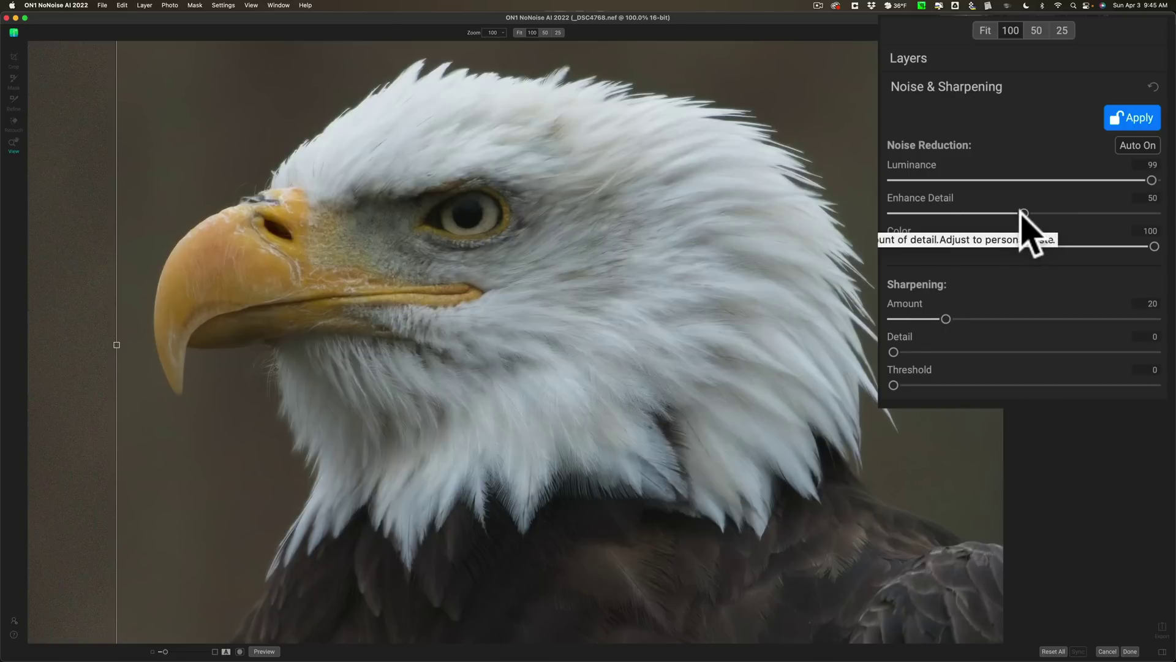
# Raise Enhance Detail to 75 and zoom out to the eagle's head and shoulders
pyautogui.moveTo(1023, 213); pyautogui.dragTo(1089, 213)
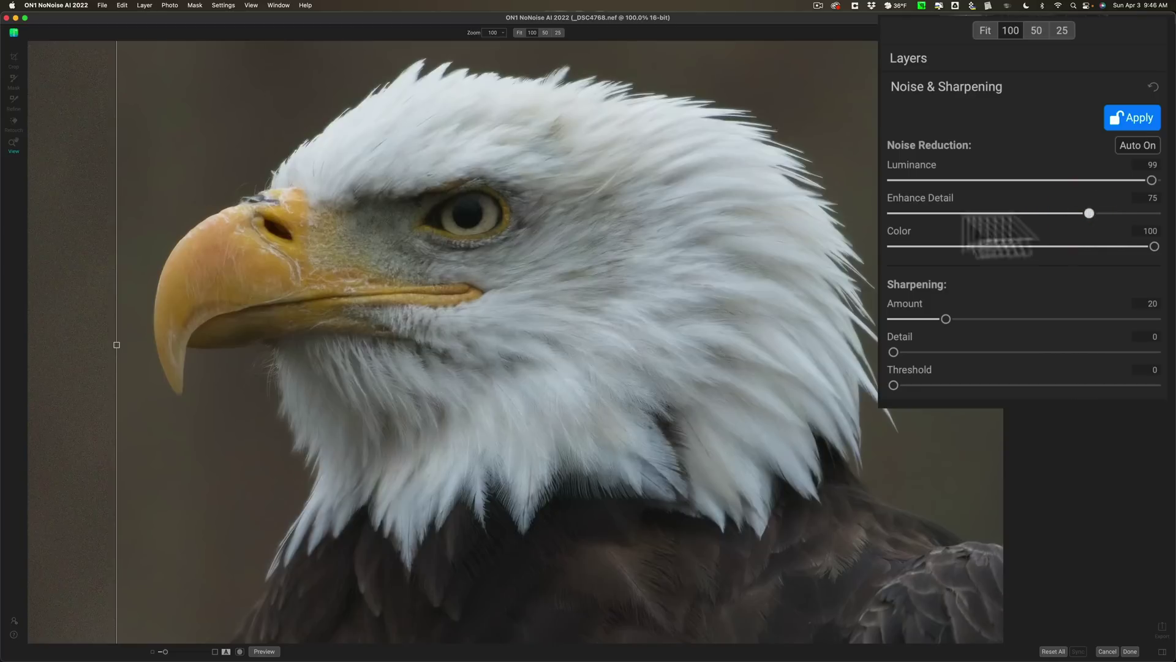
pyautogui.click(702, 207)
pyautogui.click(701, 204)
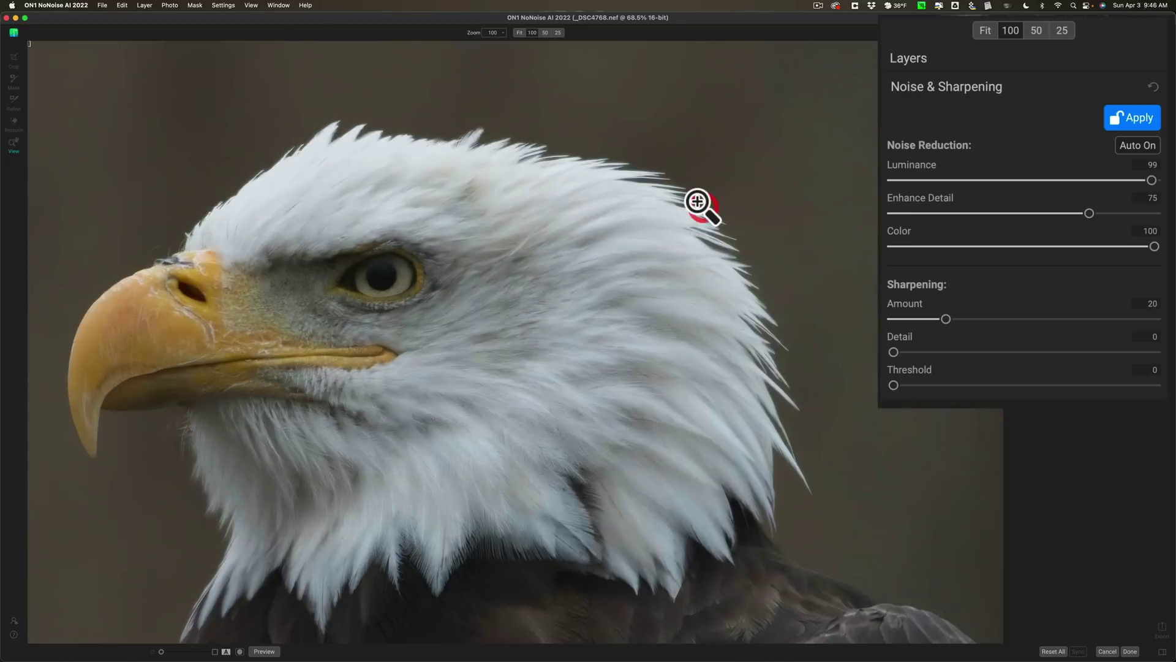
pyautogui.click(557, 249)
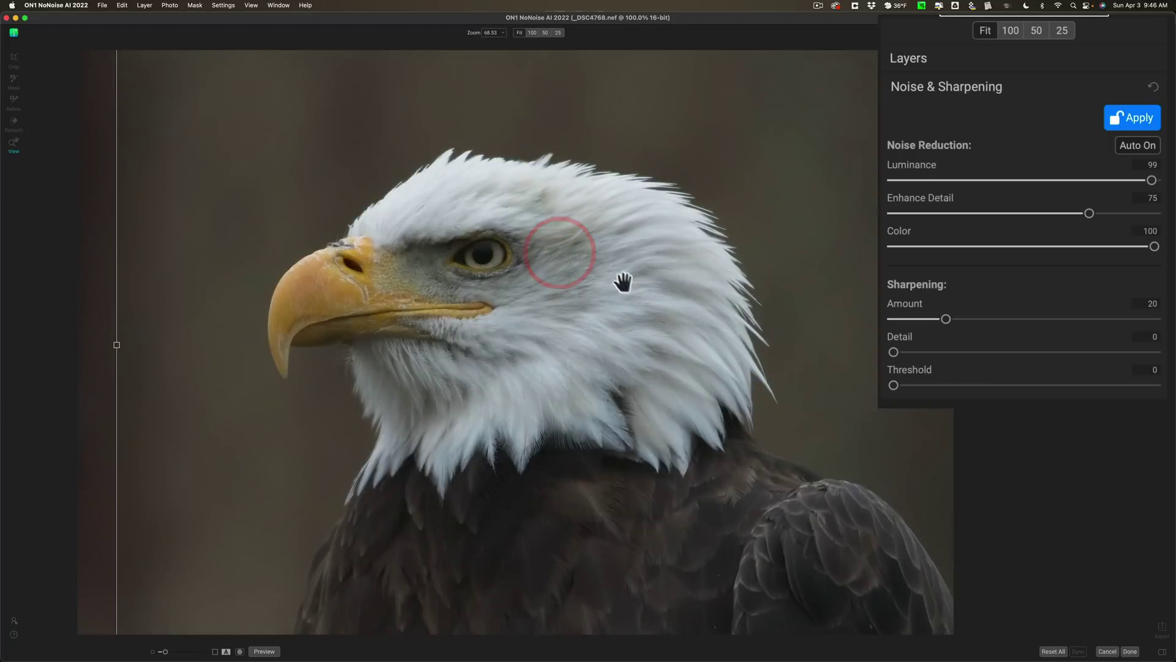
# Compare the original against the denoised preview, zooming back to 100% on the eagle's eye
pyautogui.click(263, 651)
pyautogui.click(263, 652)
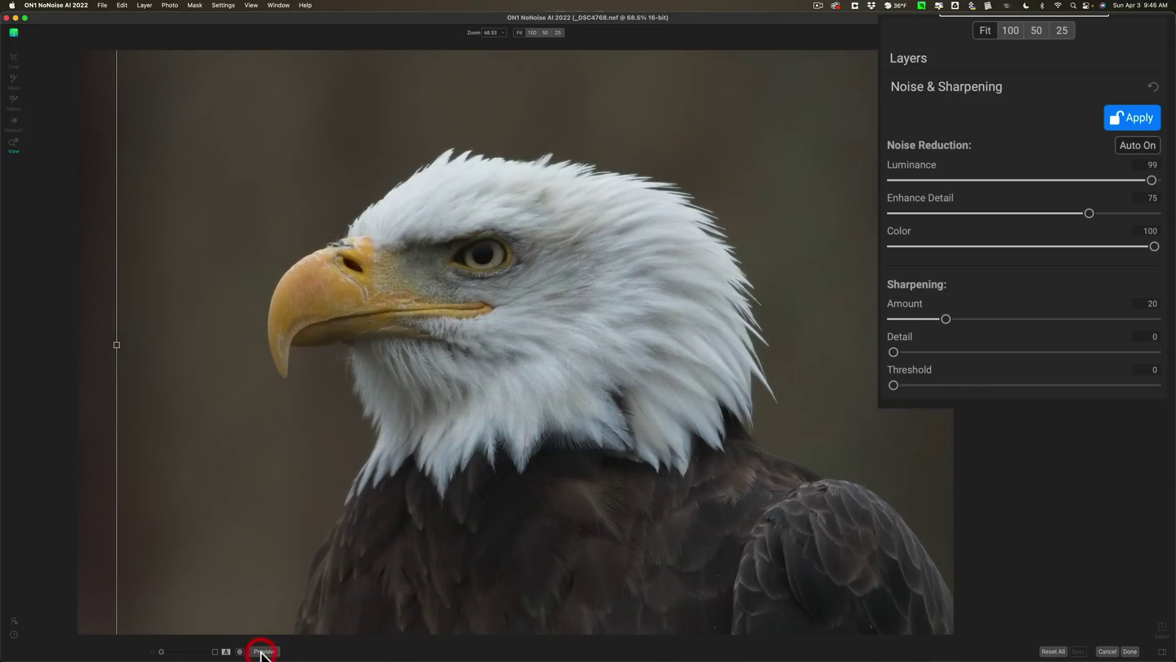
pyautogui.click(499, 249)
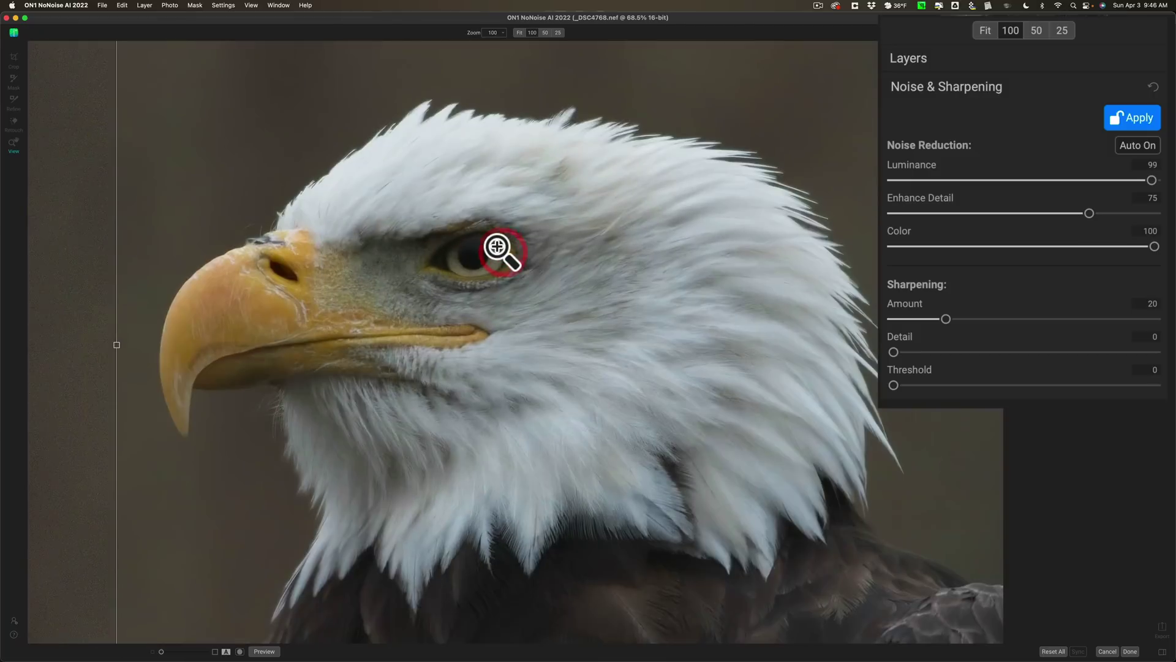
pyautogui.click(263, 651)
pyautogui.click(263, 652)
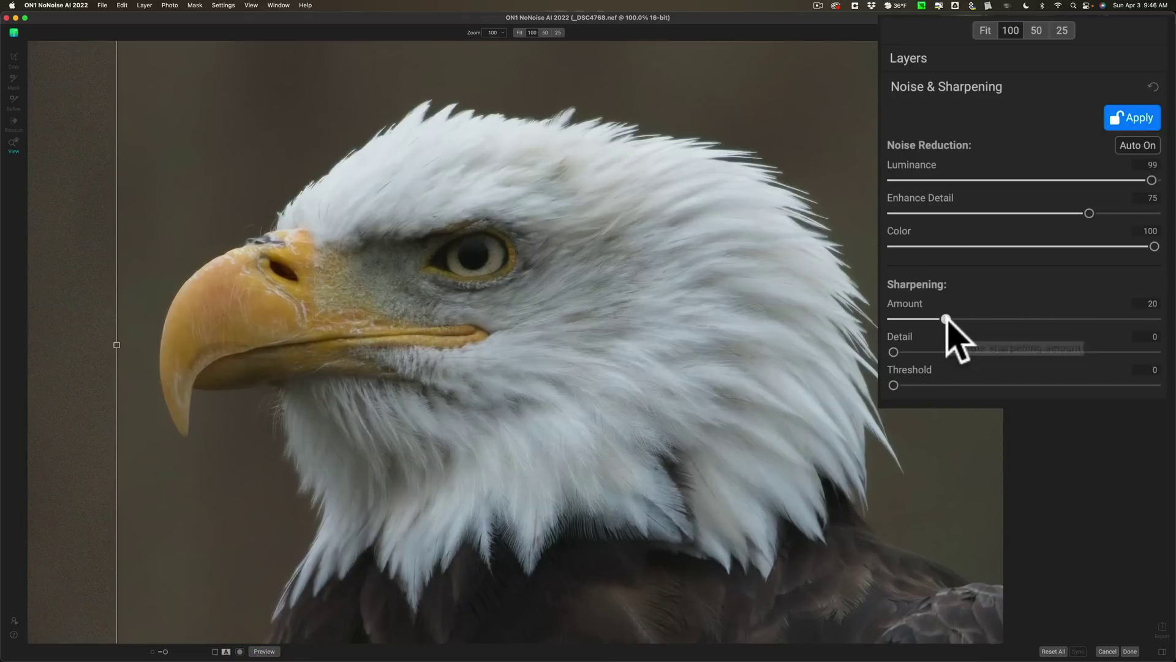
# Drag the Sharpening Amount slider up from 20 to 37
pyautogui.moveTo(947, 319); pyautogui.dragTo(1022, 318)
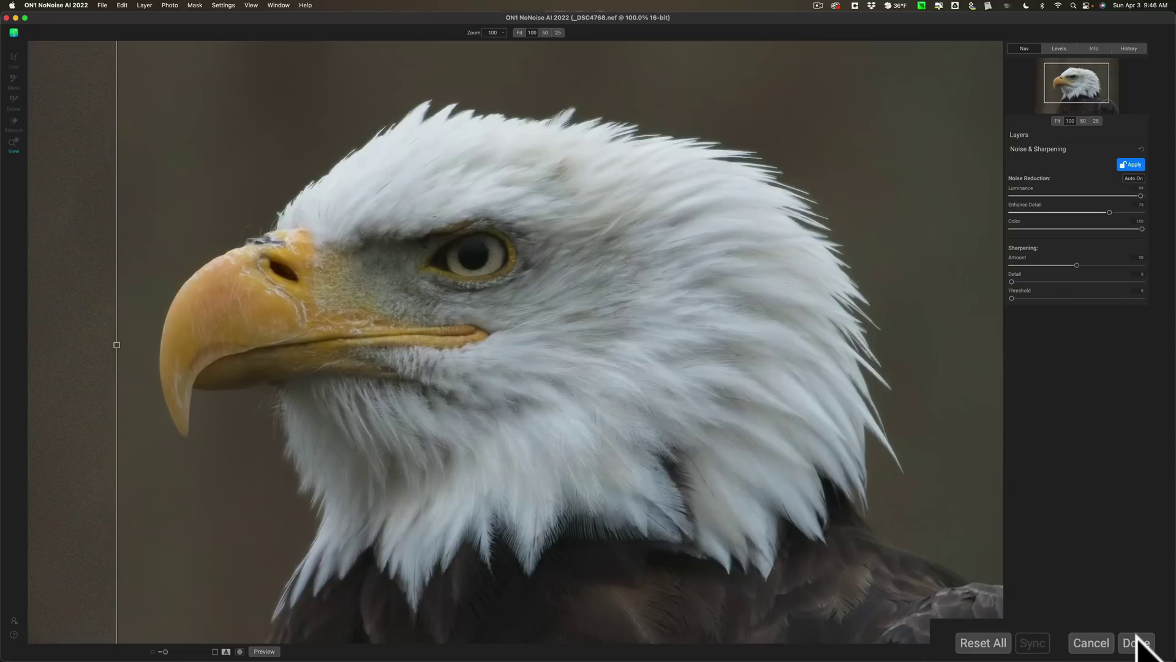
# Finish processing and choose DNG as the output file format
pyautogui.click(1137, 637)
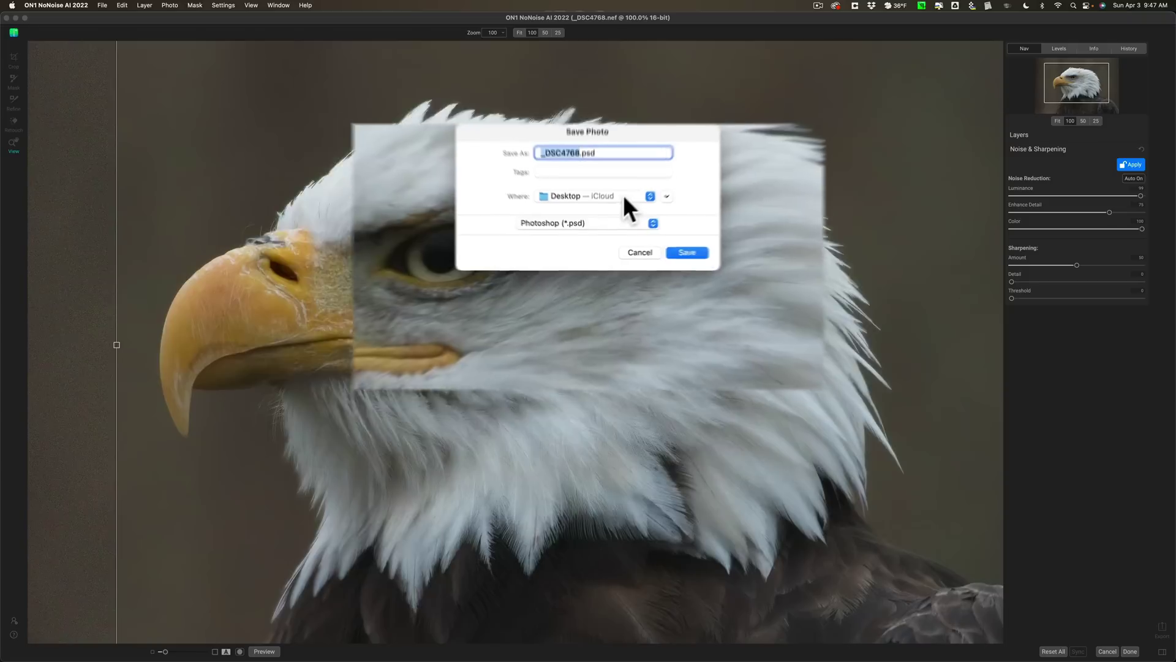
pyautogui.click(690, 196)
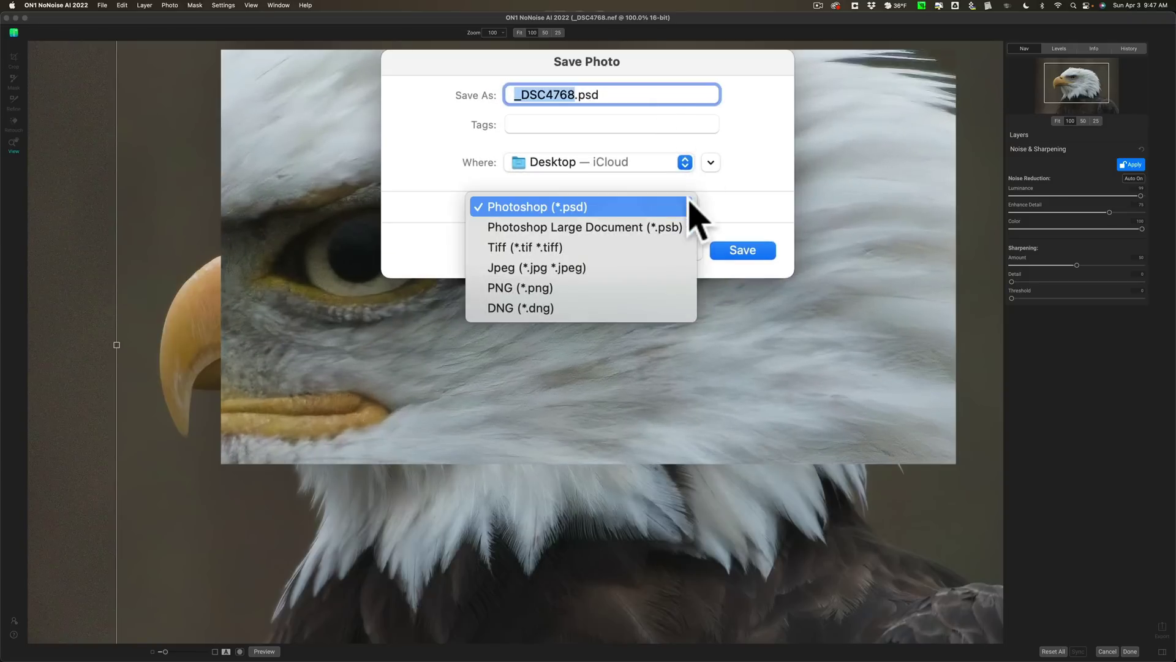
pyautogui.click(553, 308)
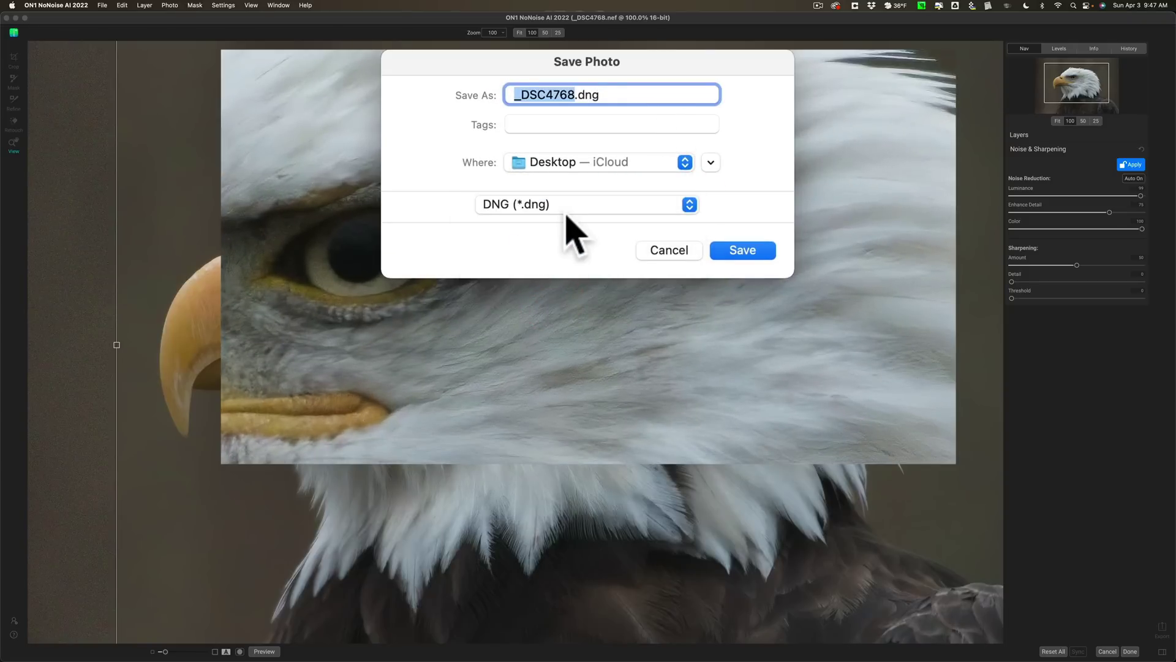
# Save the result as _DSC4768-NoNoise.dng in the Auto Imports folder on the photo drive
pyautogui.click(711, 163)
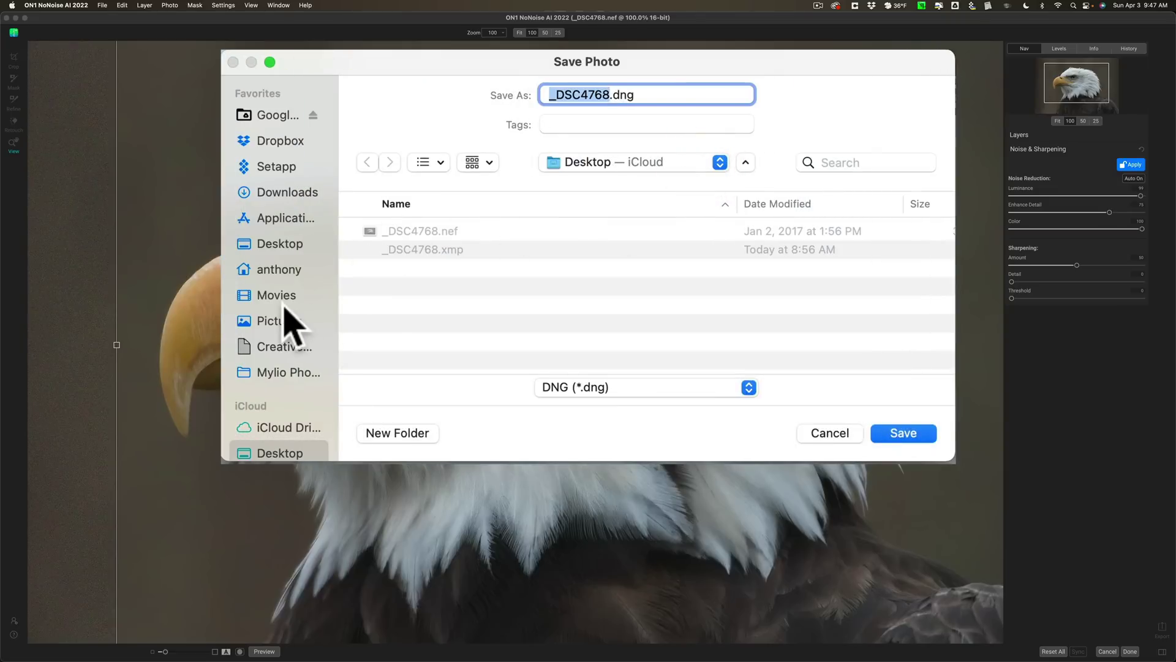
pyautogui.scroll(-10, 288, 322)
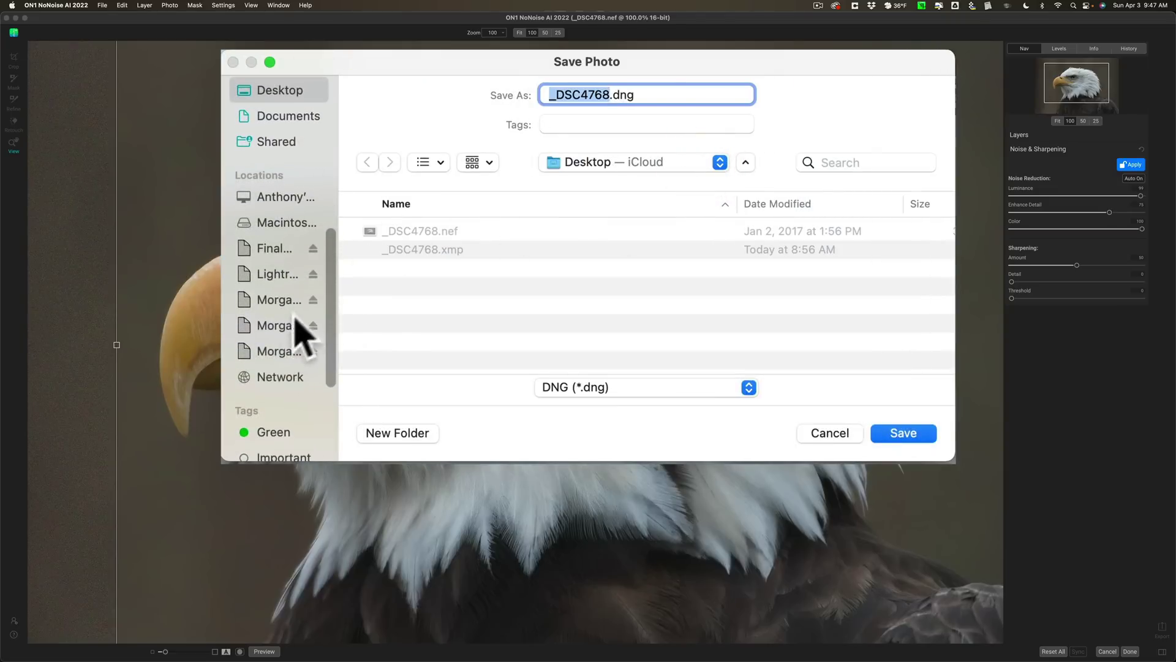
pyautogui.click(279, 353)
pyautogui.doubleClick(417, 236)
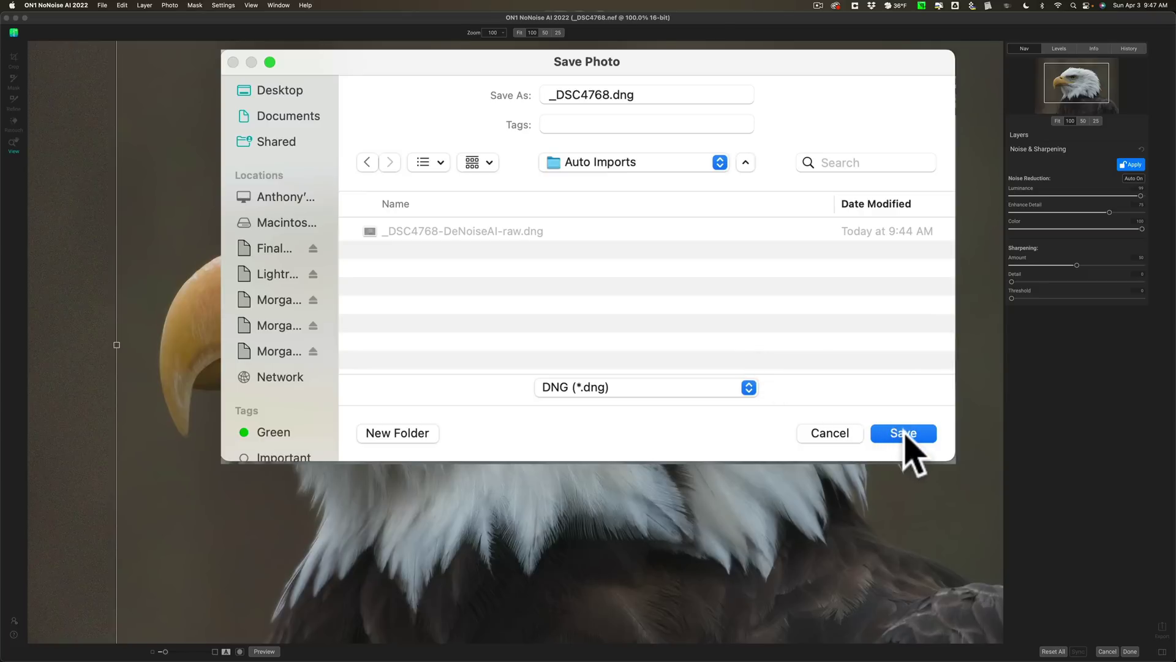
pyautogui.click(552, 95)
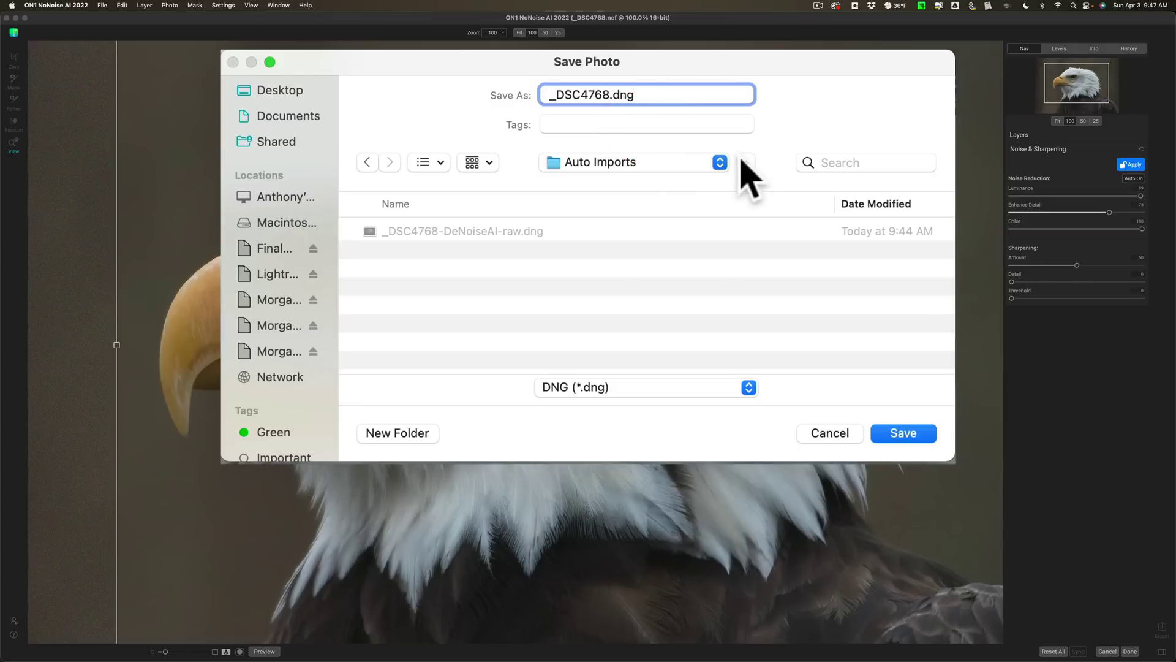
pyautogui.click(610, 95)
pyautogui.write('-N')
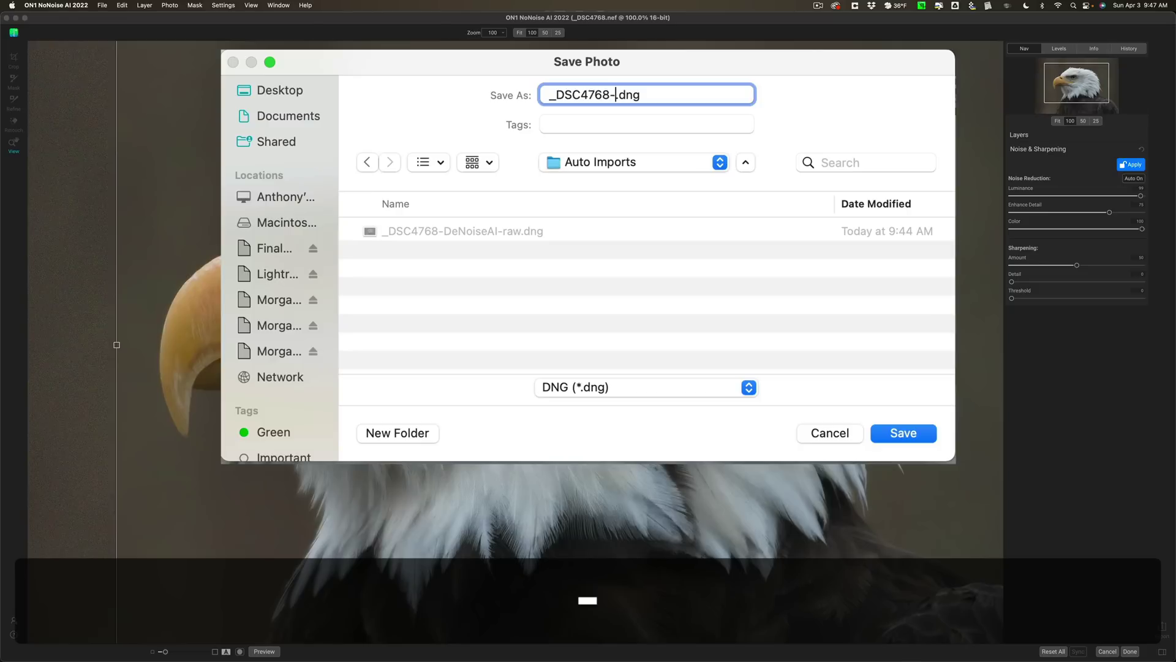
pyautogui.write('oNoise')
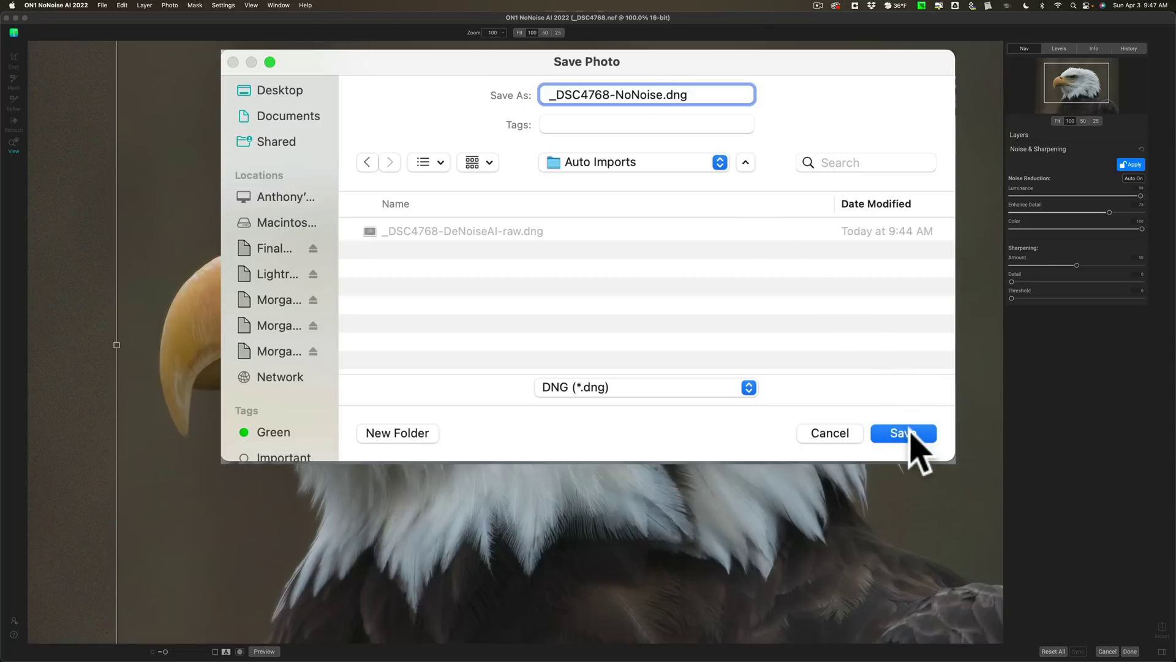
pyautogui.click(910, 431)
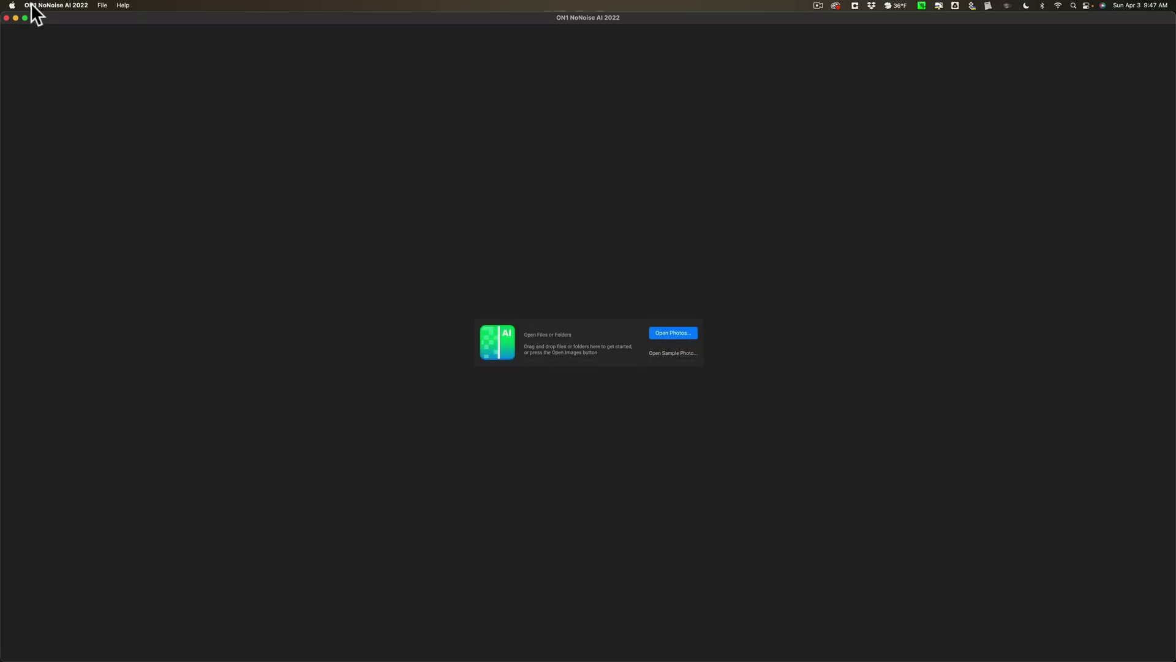
pyautogui.click(31, 2)
pyautogui.click(43, 94)
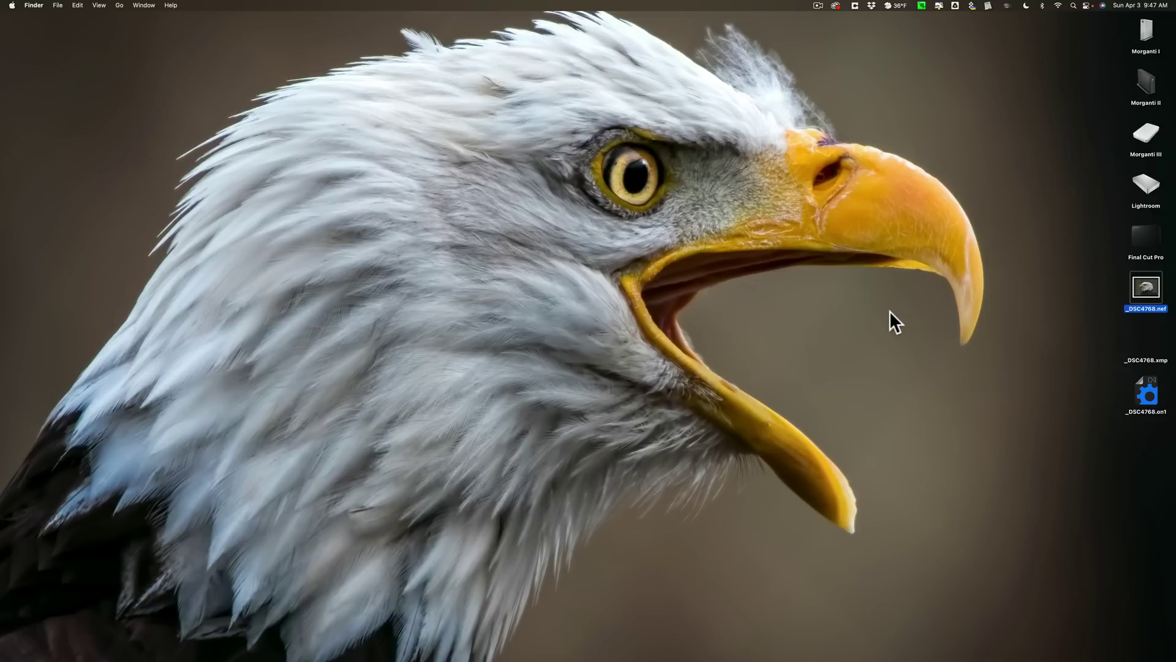
pyautogui.moveTo(1149, 401); pyautogui.dragTo(998, 108)
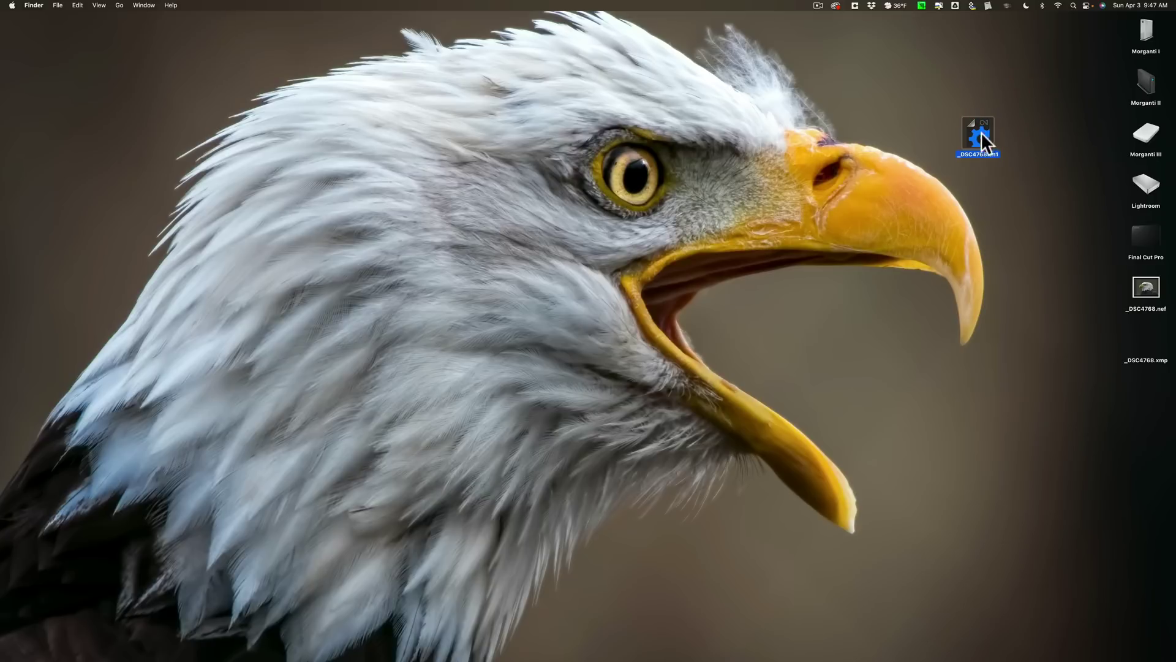
pyautogui.moveTo(970, 128); pyautogui.dragTo(1082, 282)
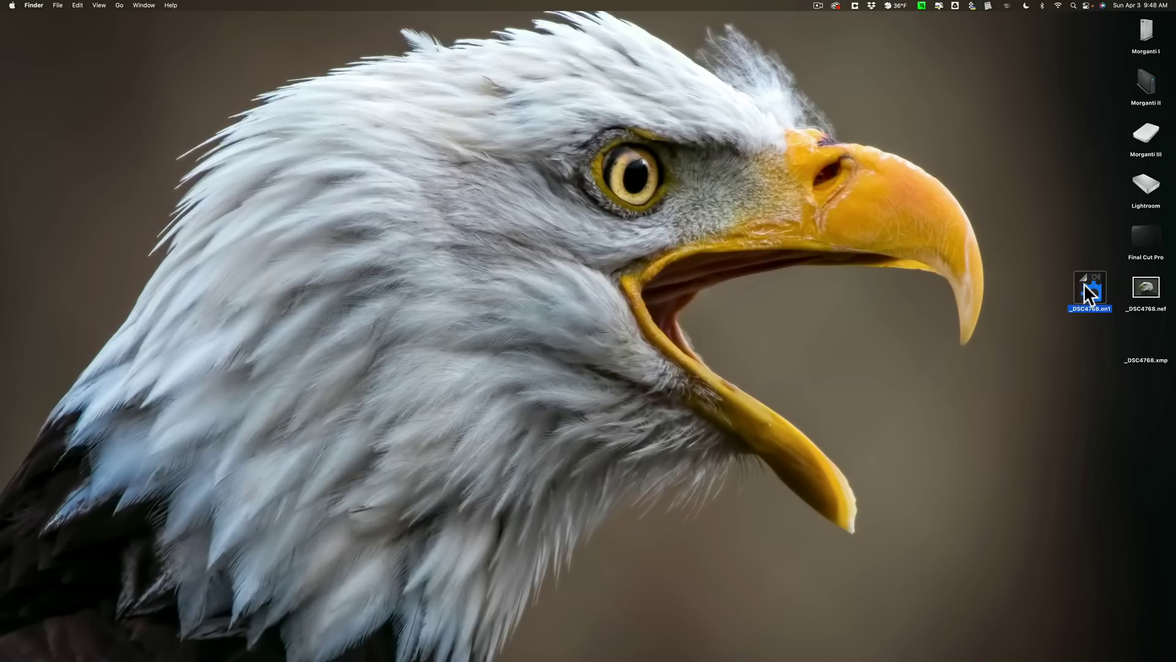
pyautogui.moveTo(1083, 284); pyautogui.dragTo(1146, 397)
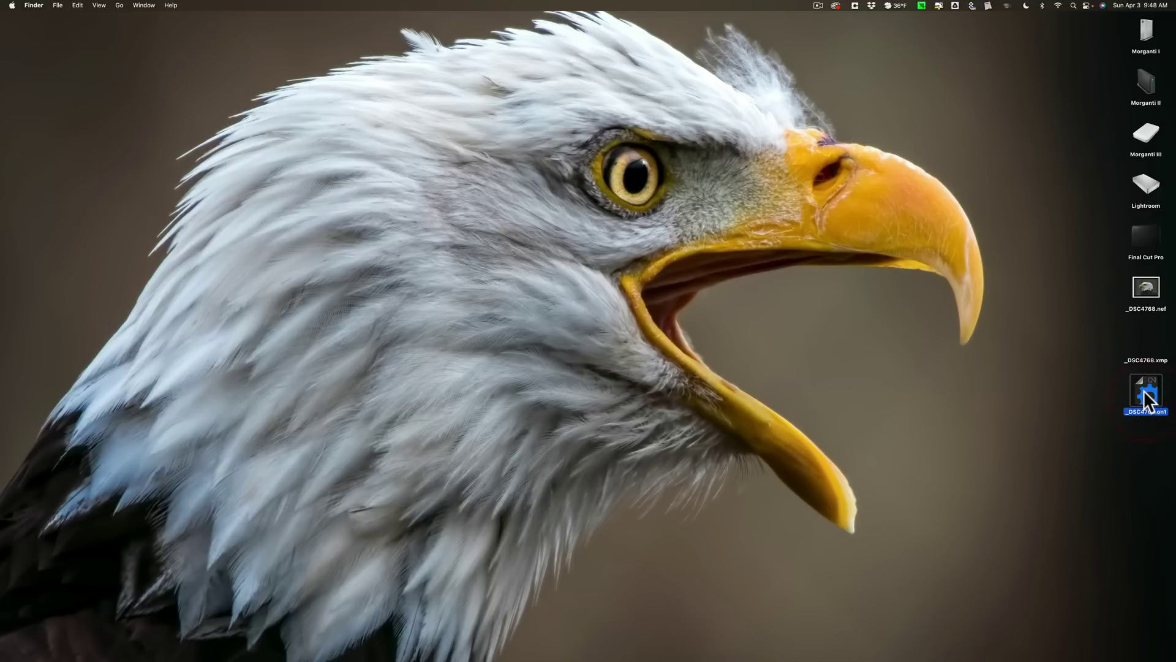
pyautogui.click(1147, 361)
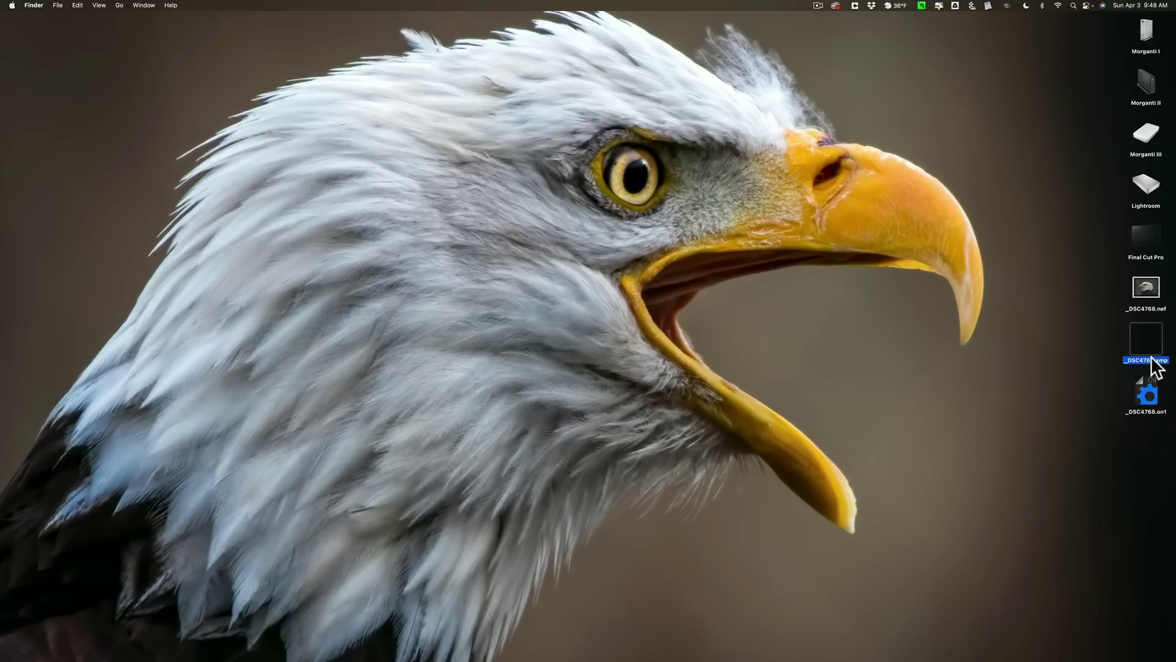
pyautogui.click(1148, 291)
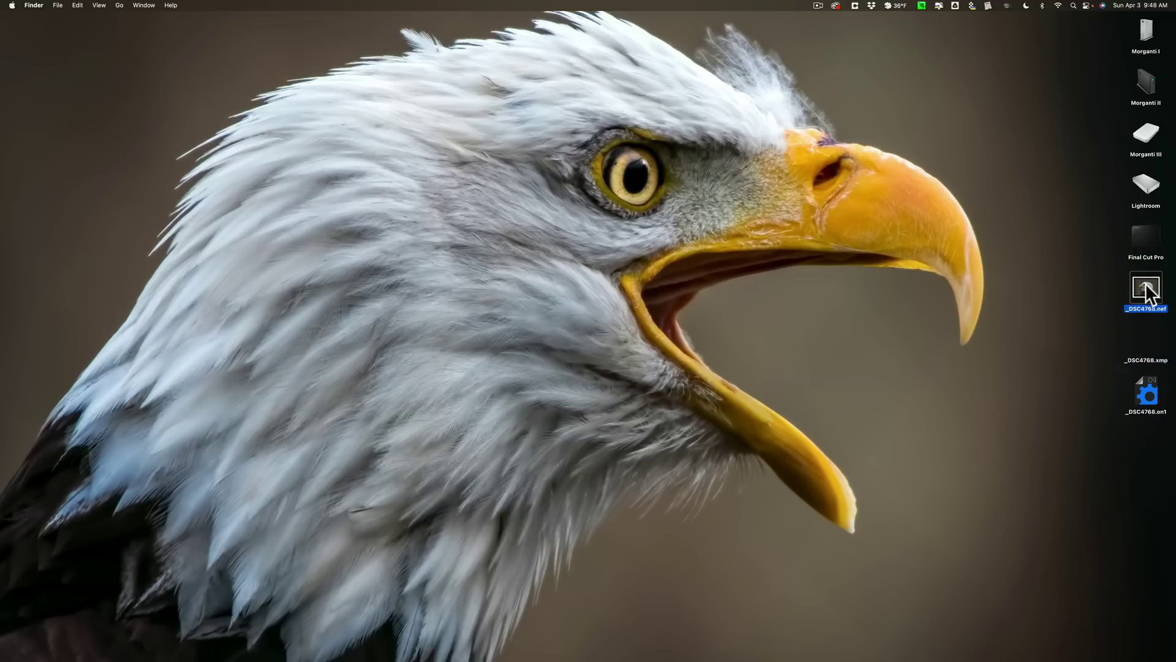
pyautogui.click(1141, 358)
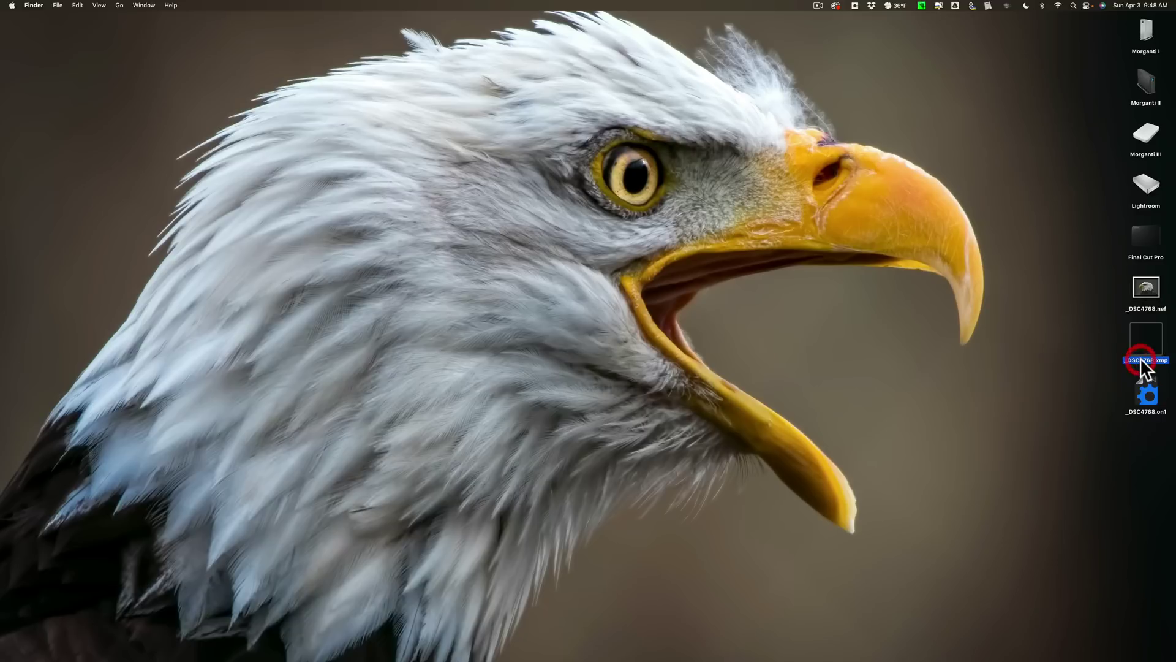
pyautogui.click(1146, 288)
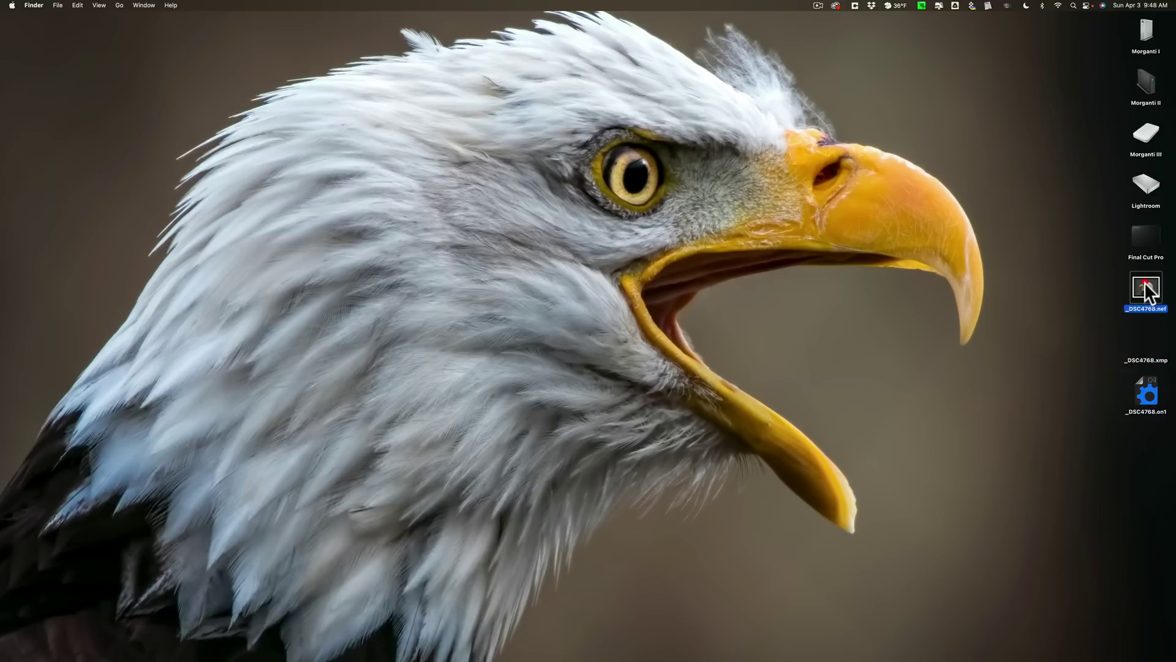
pyautogui.click(1147, 360)
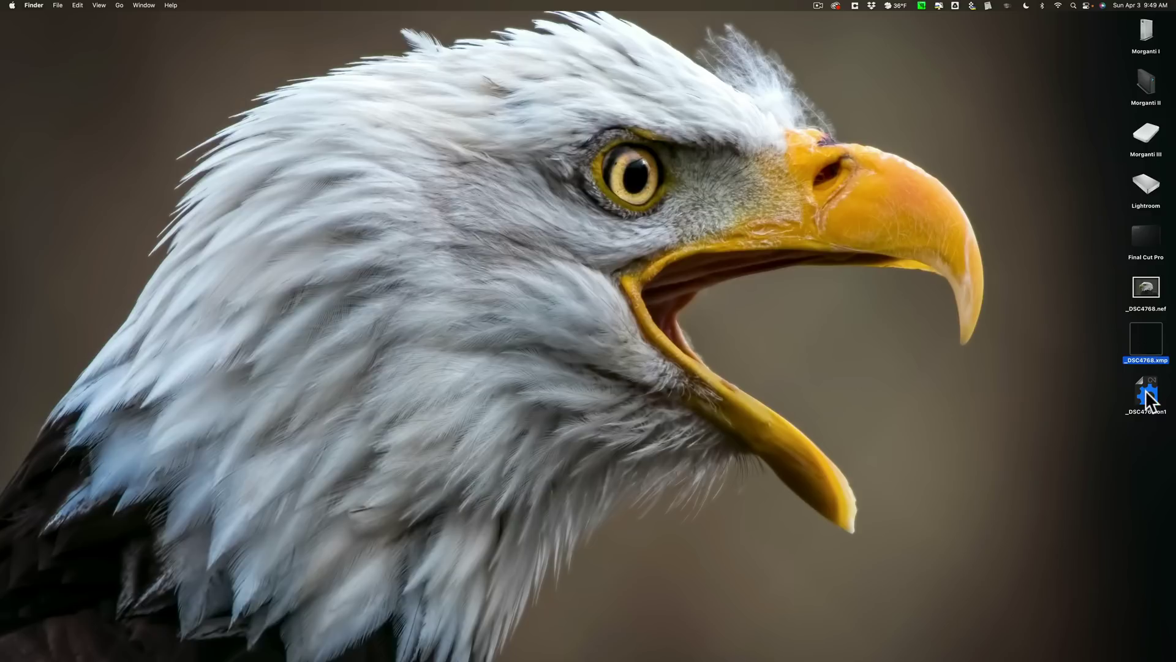
pyautogui.click(1148, 398)
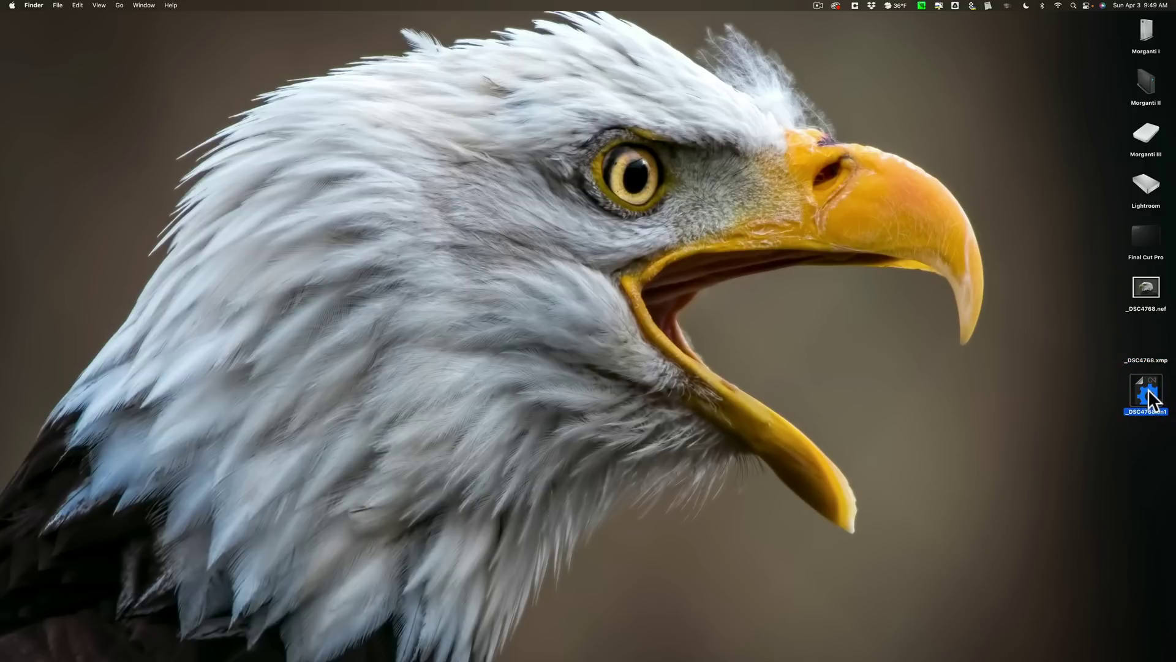
pyautogui.click(1140, 292)
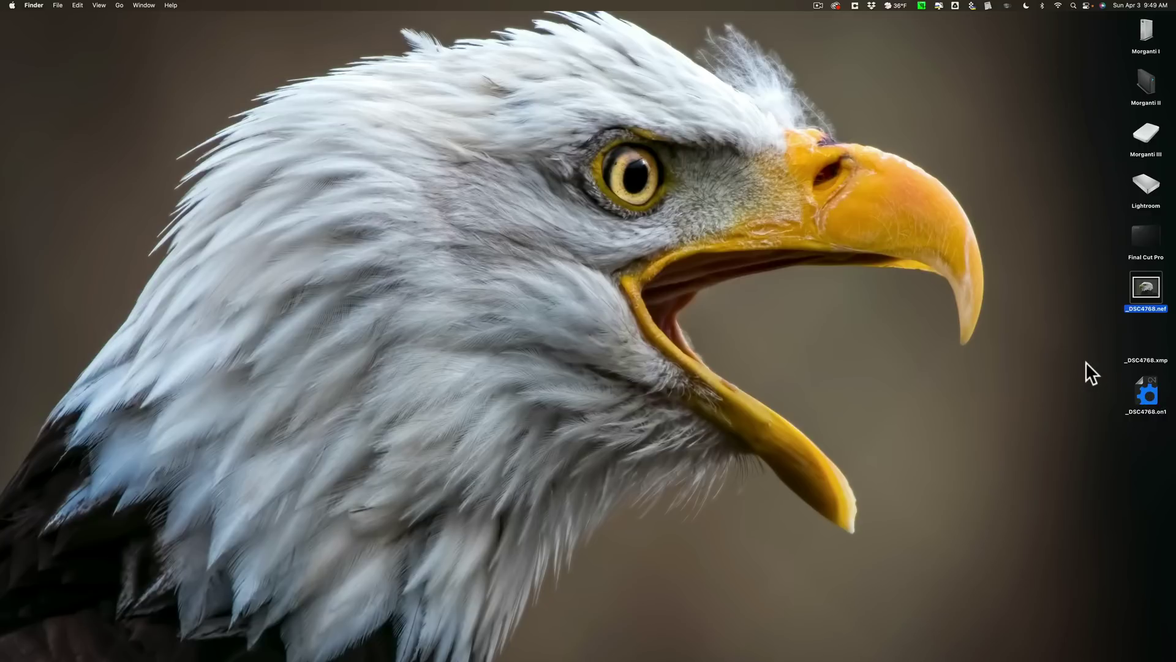
pyautogui.click(1147, 395)
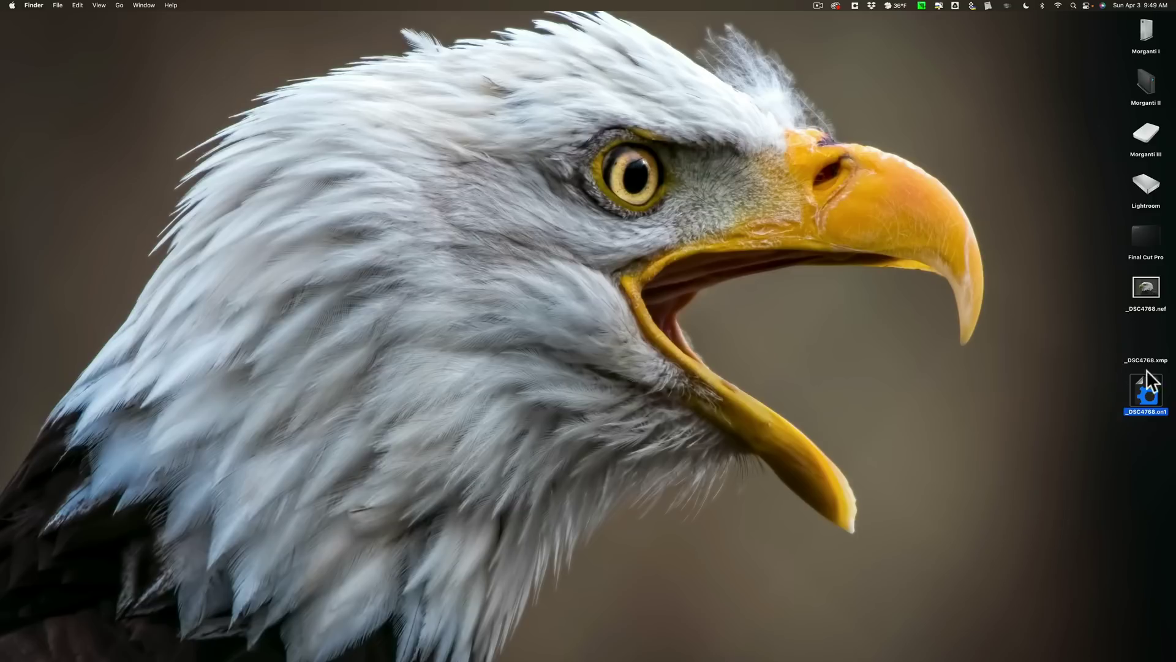
pyautogui.click(1046, 367)
pyautogui.moveTo(997, 658)
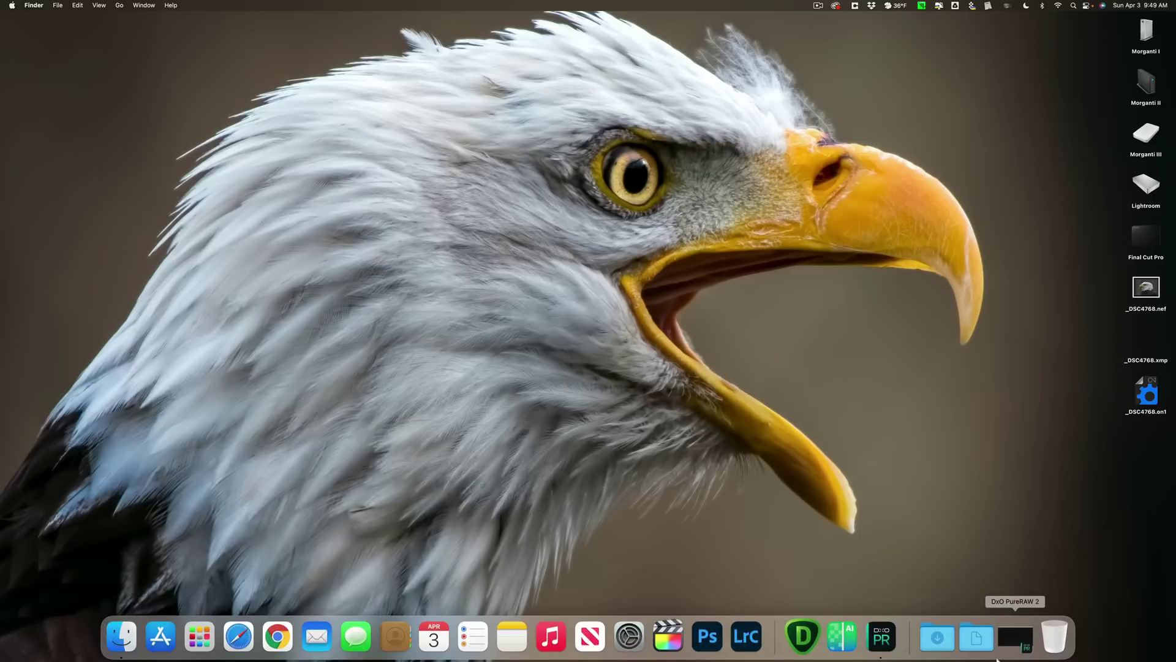
# Add _DSC4768.nef from the Desktop to DxO PureRAW 2 and preview it full screen
pyautogui.click(1008, 643)
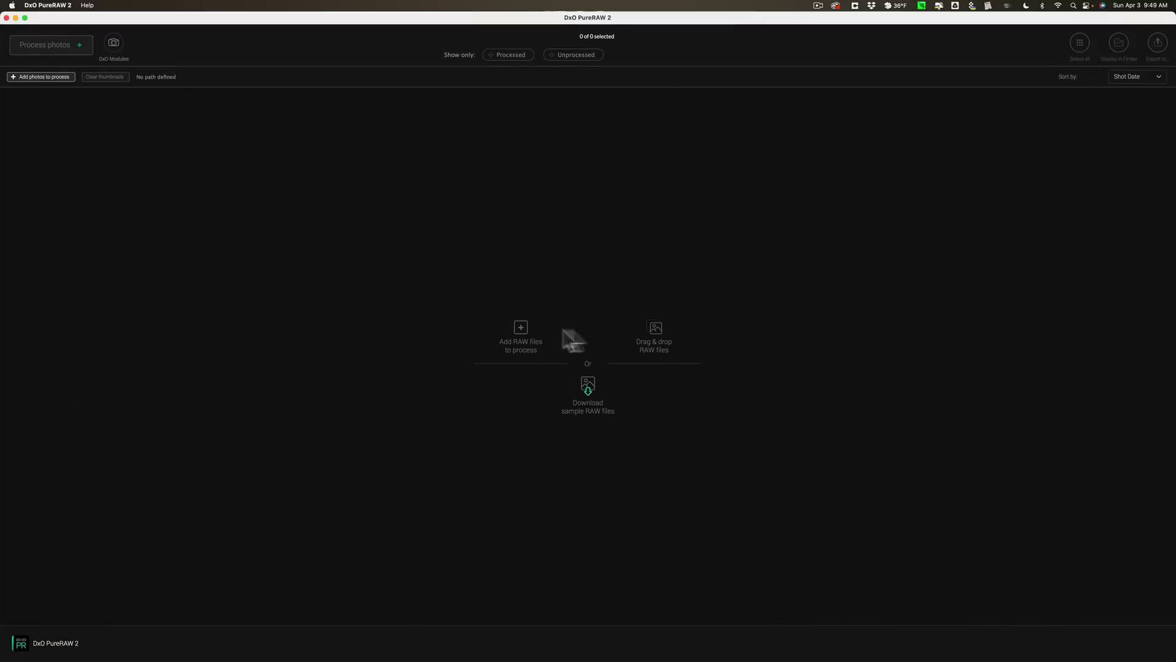
pyautogui.click(522, 333)
pyautogui.scroll(-2, 435, 269)
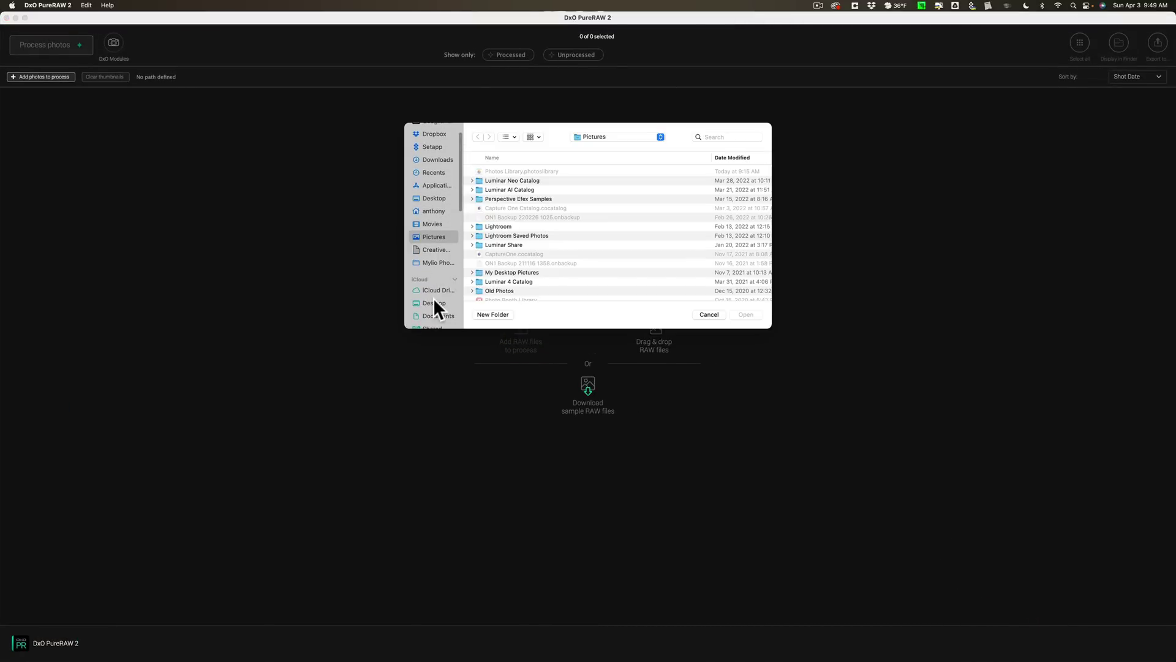
pyautogui.click(434, 301)
pyautogui.click(510, 171)
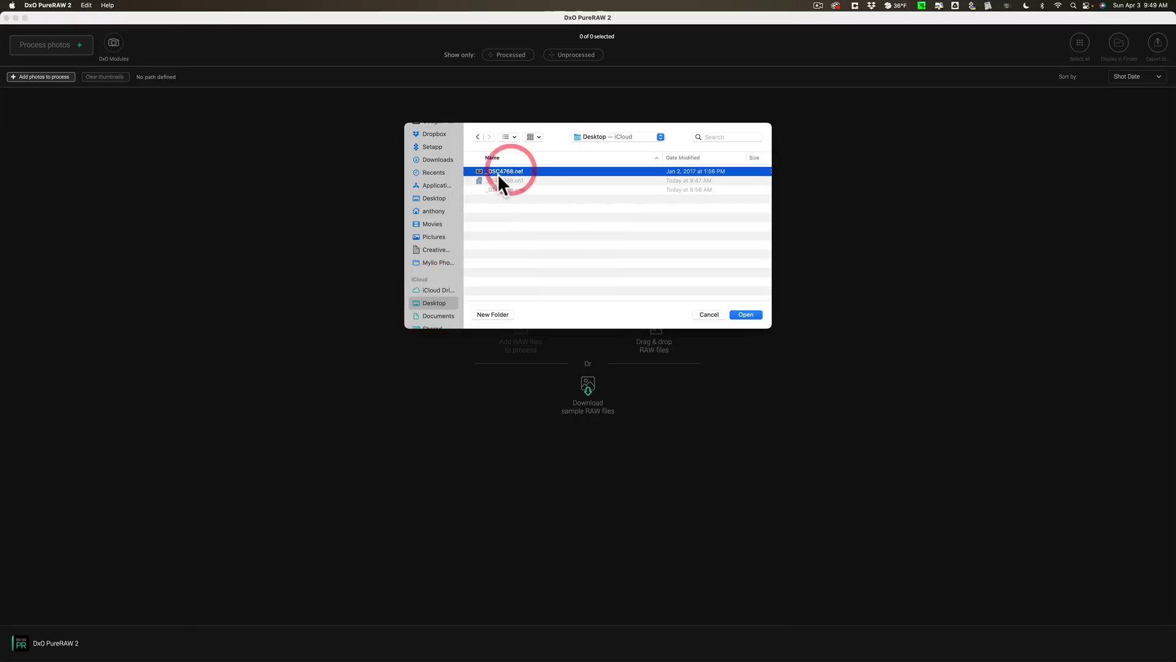
pyautogui.click(747, 314)
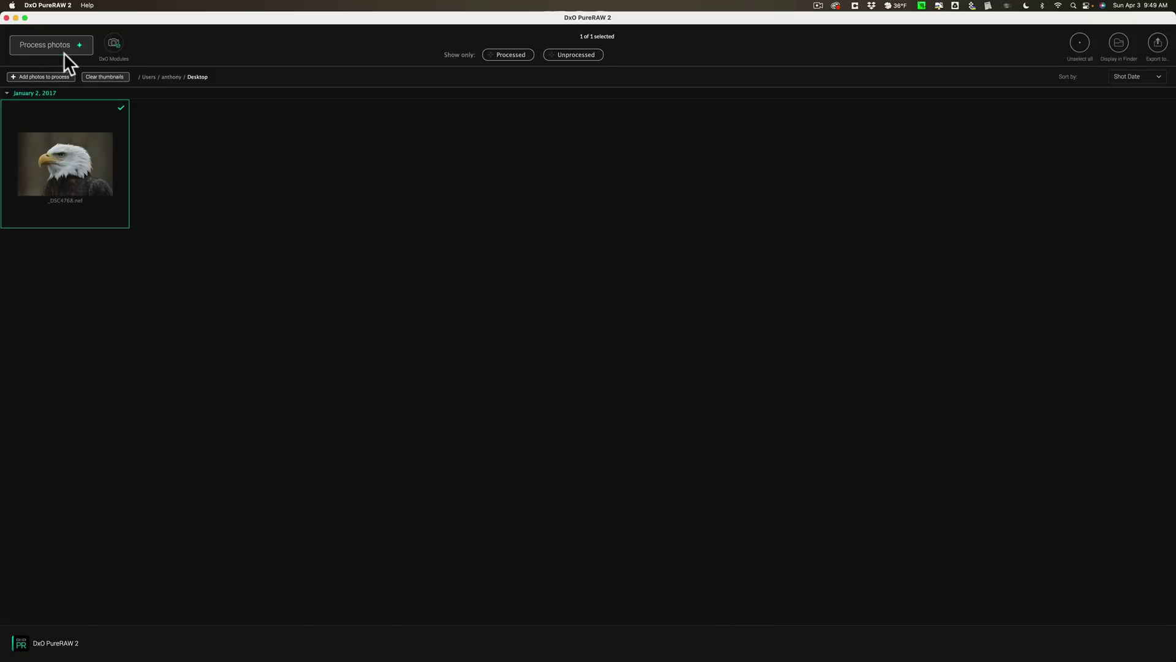
pyautogui.doubleClick(61, 137)
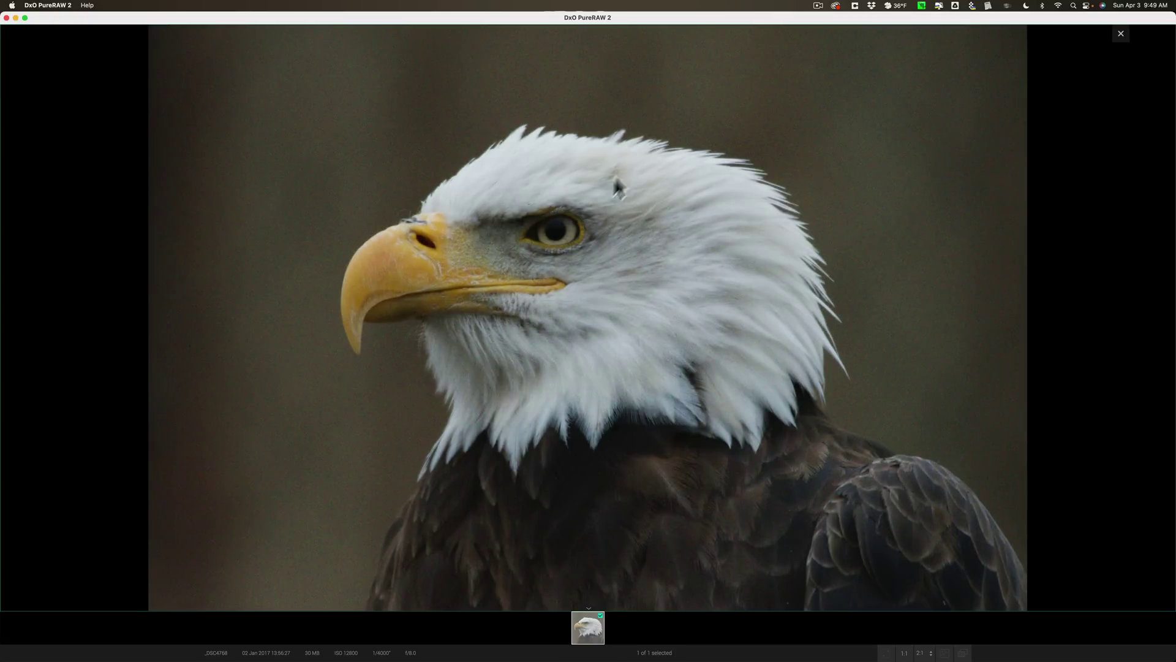
pyautogui.click(1118, 35)
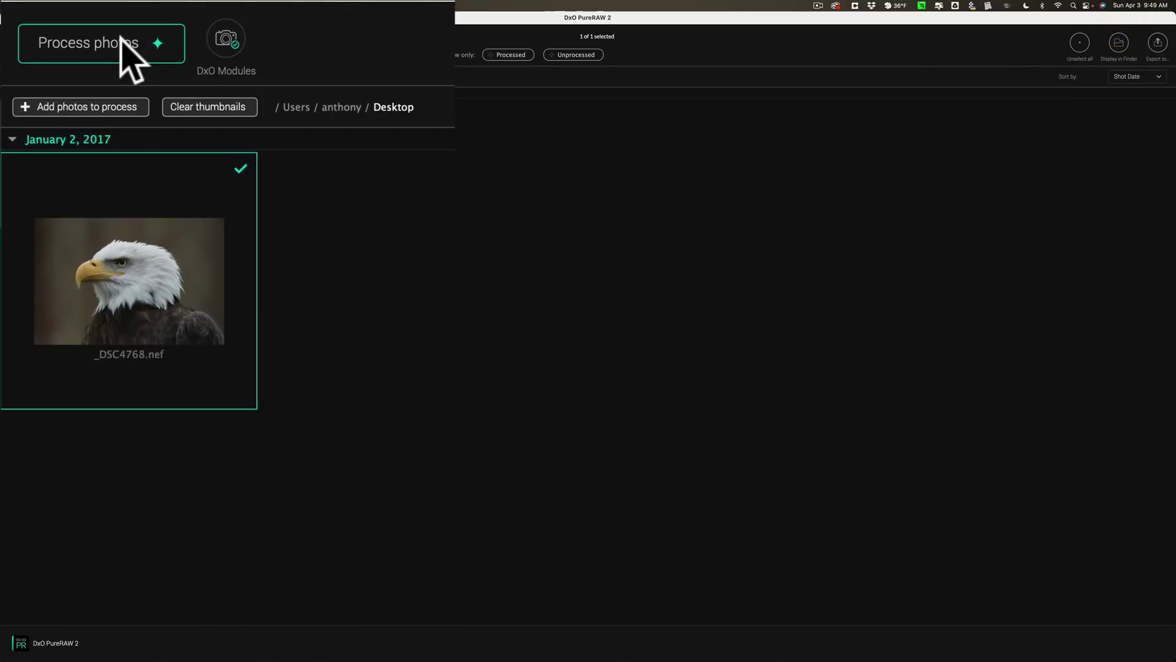
# Set the processing output to a custom folder: Auto Imports on the Morganti I drive
pyautogui.click(116, 39)
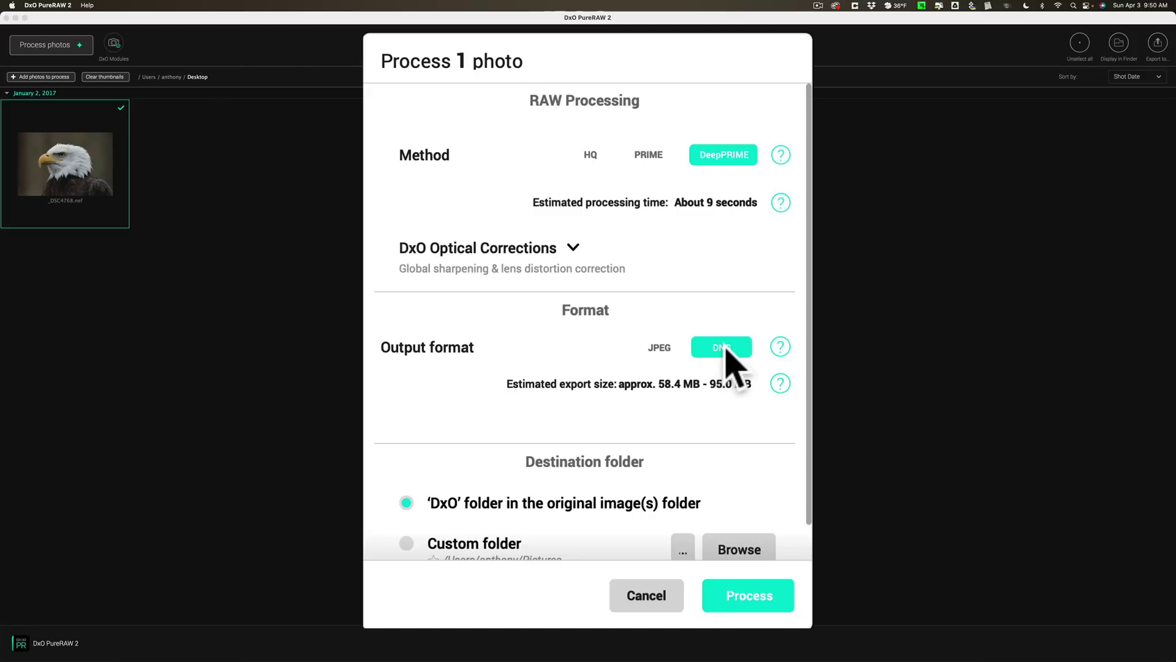
pyautogui.scroll(-2, 727, 347)
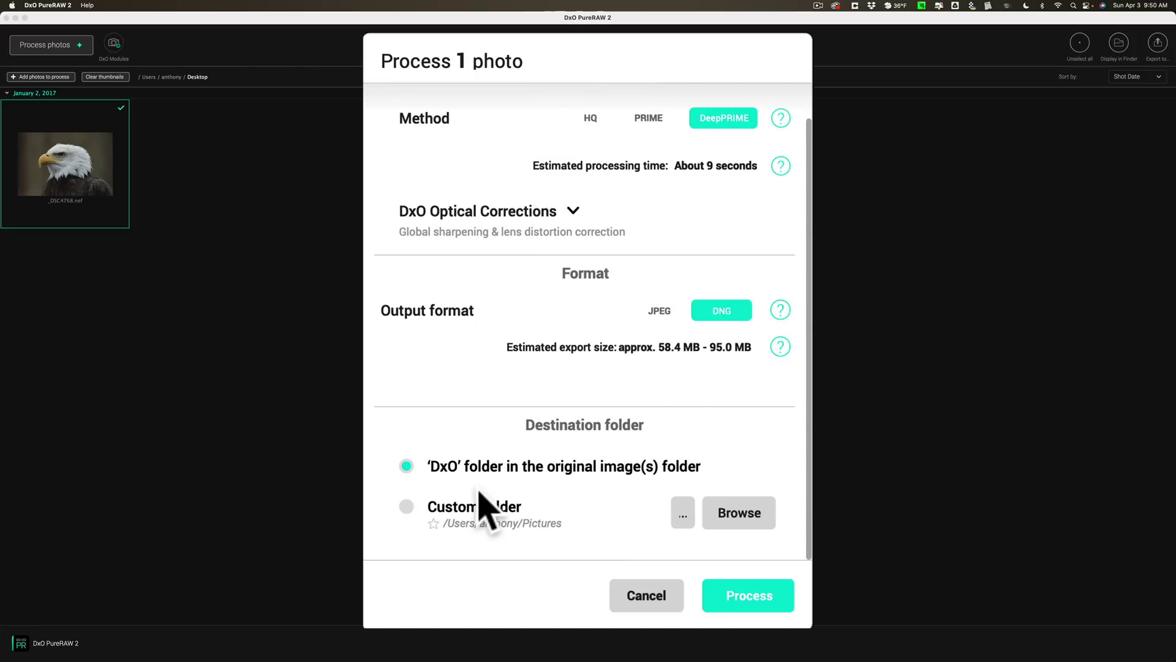
pyautogui.click(446, 515)
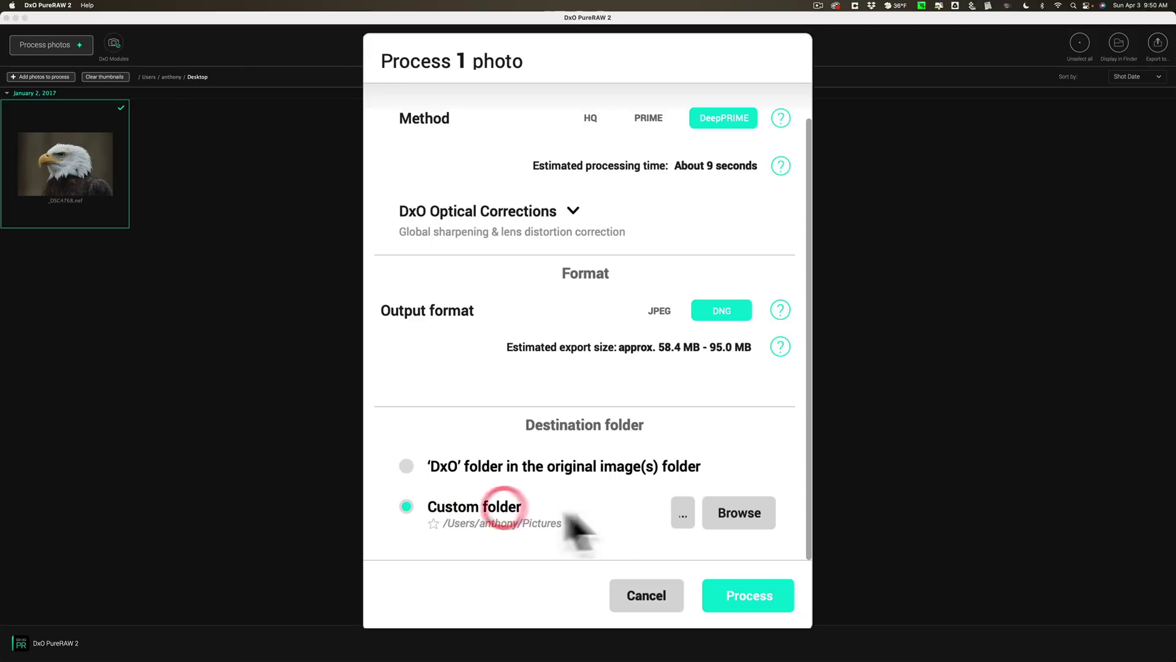
pyautogui.click(739, 513)
pyautogui.scroll(-5, 497, 376)
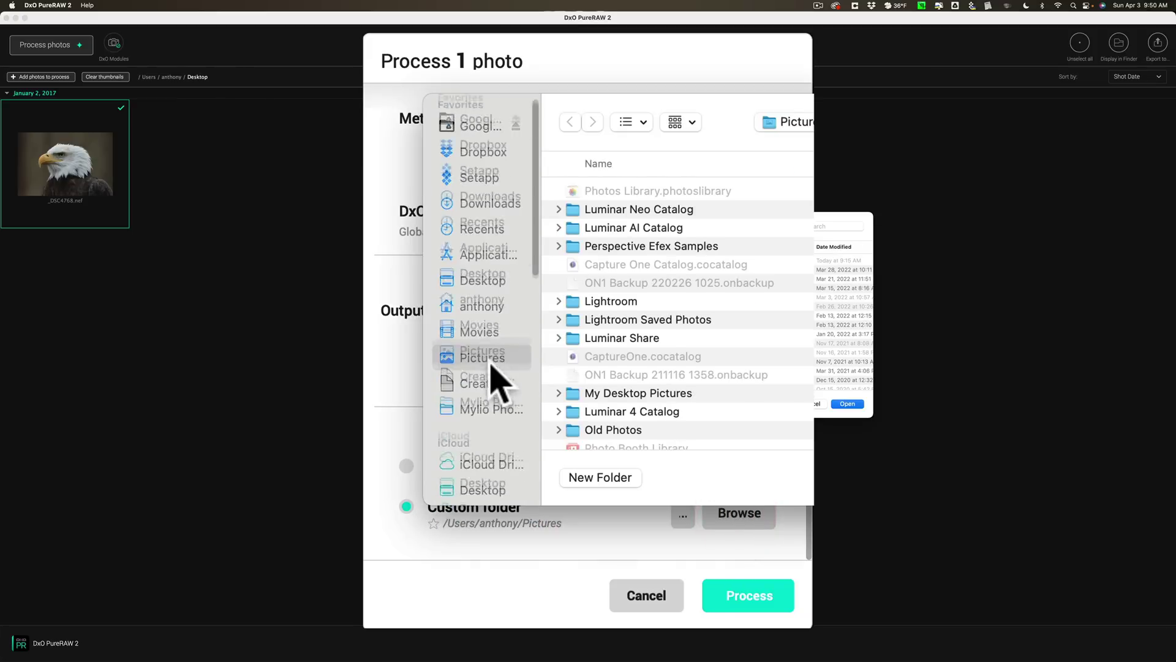
pyautogui.scroll(-7, 495, 377)
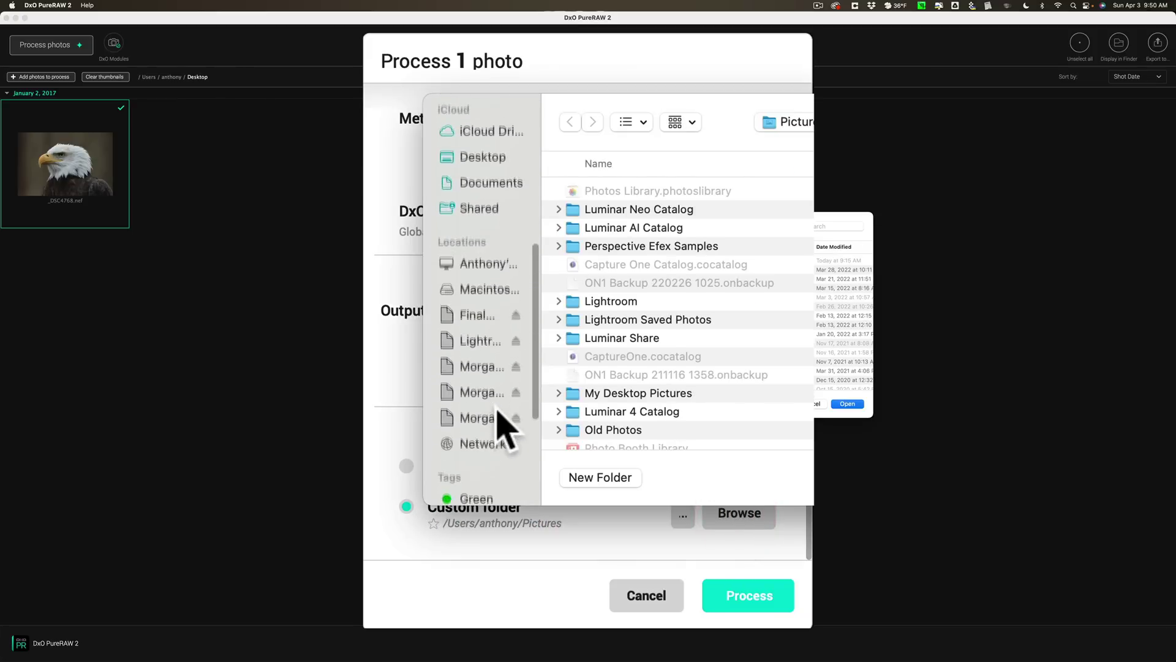
pyautogui.click(490, 407)
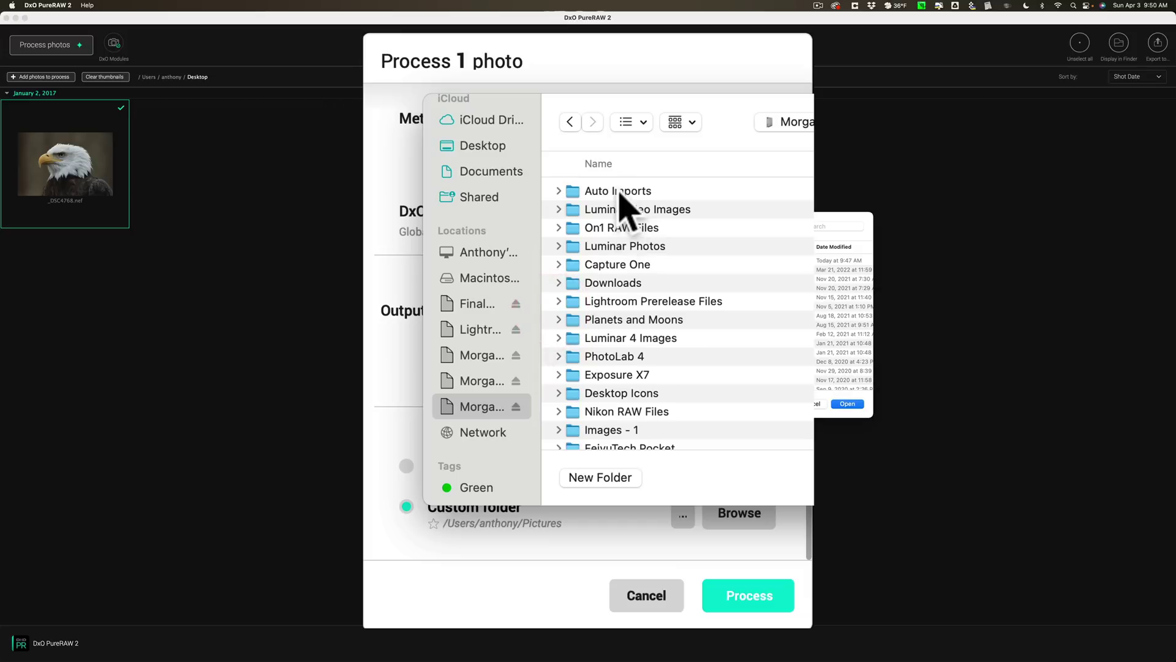
pyautogui.click(617, 191)
pyautogui.doubleClick(618, 191)
pyautogui.click(847, 403)
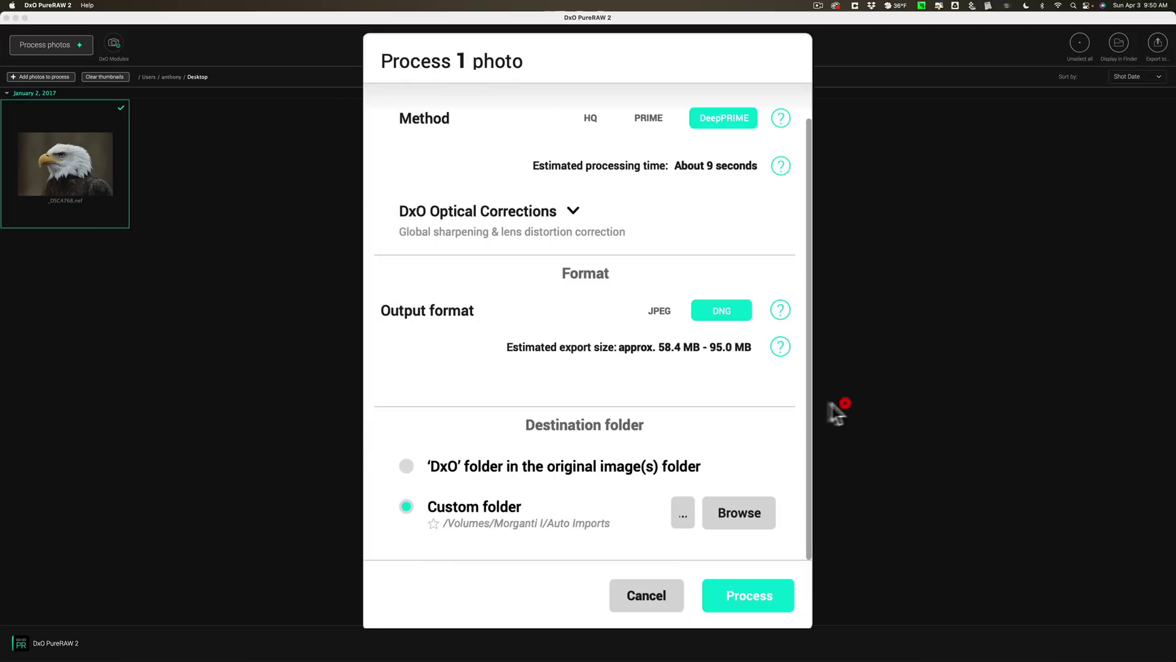
pyautogui.scroll(1, 610, 499)
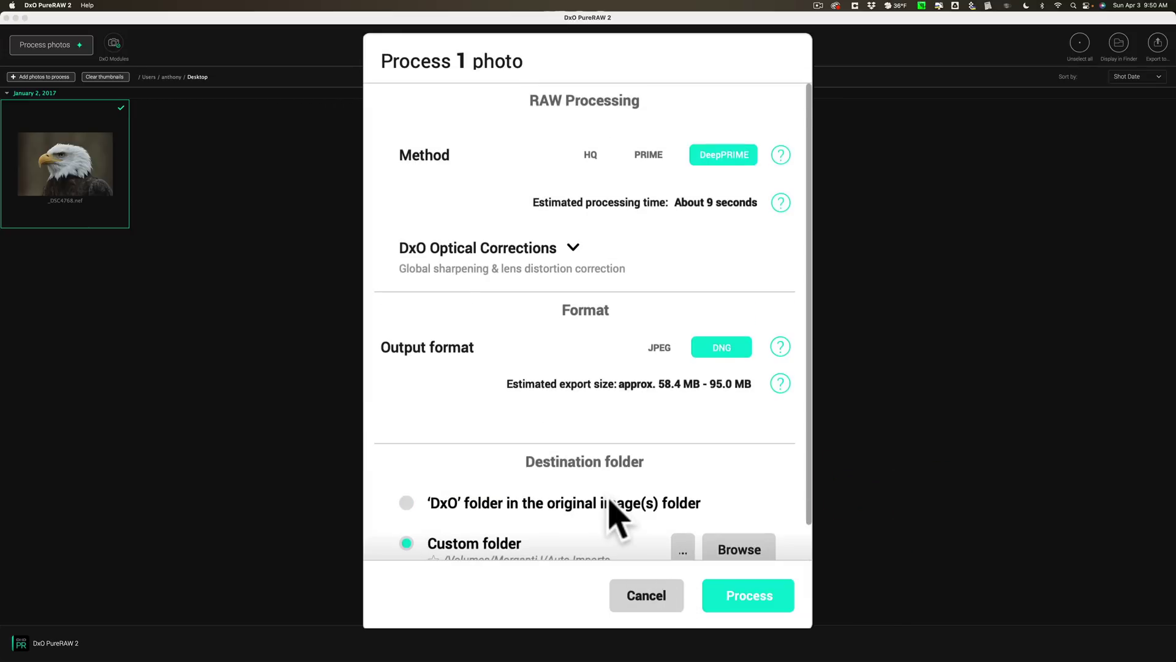
pyautogui.scroll(-1, 611, 499)
pyautogui.scroll(1, 610, 499)
# Enable lens distortion correction and process the eagle with DeepPRIME to DNG
pyautogui.click(572, 247)
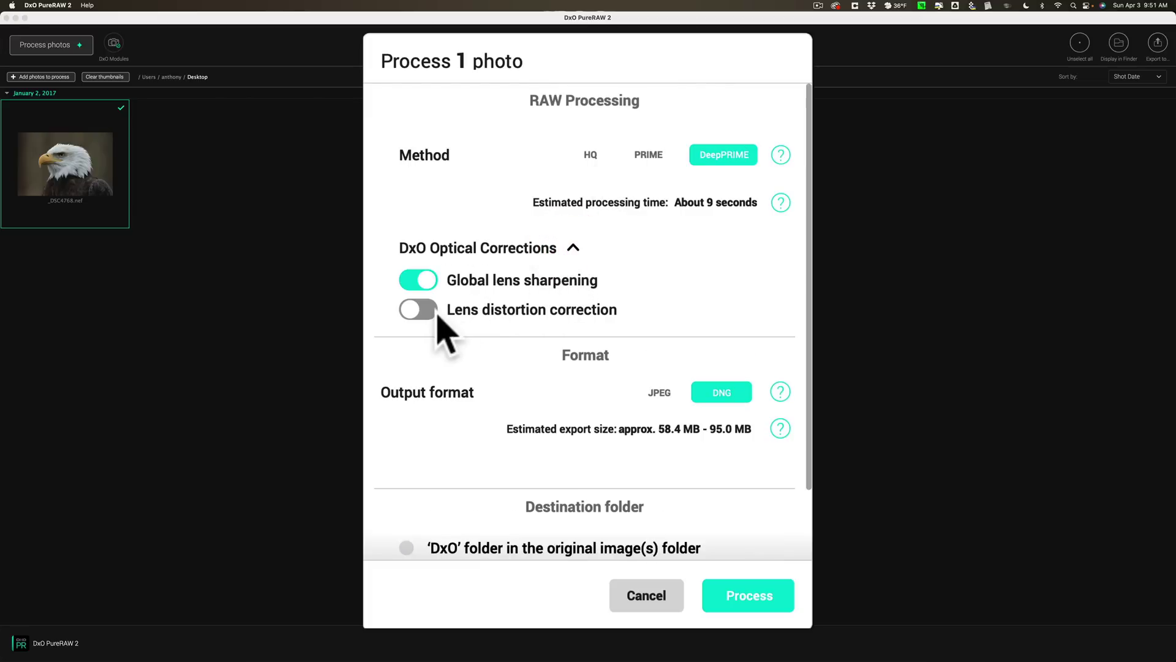
pyautogui.click(525, 310)
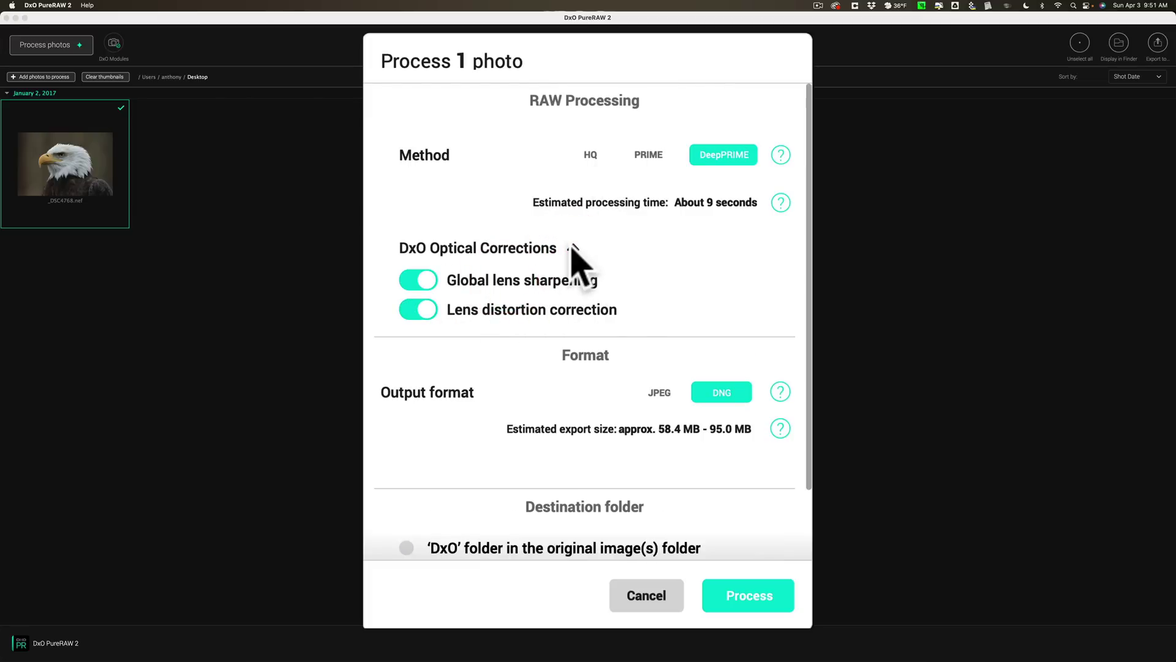
pyautogui.click(572, 247)
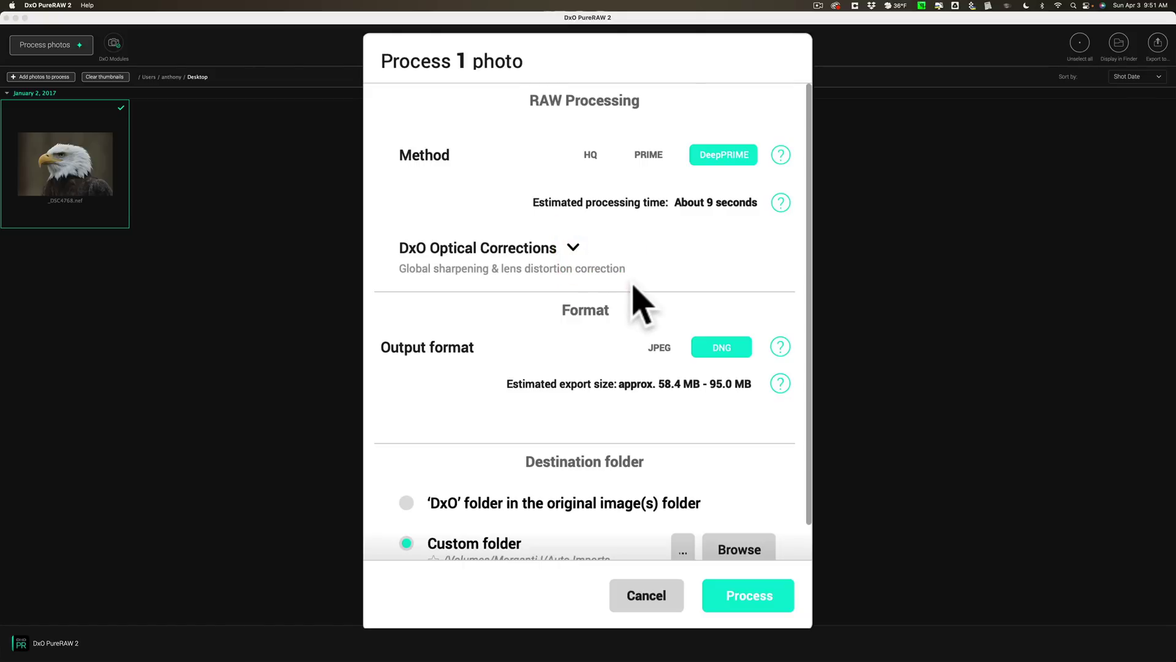
pyautogui.scroll(-2, 705, 423)
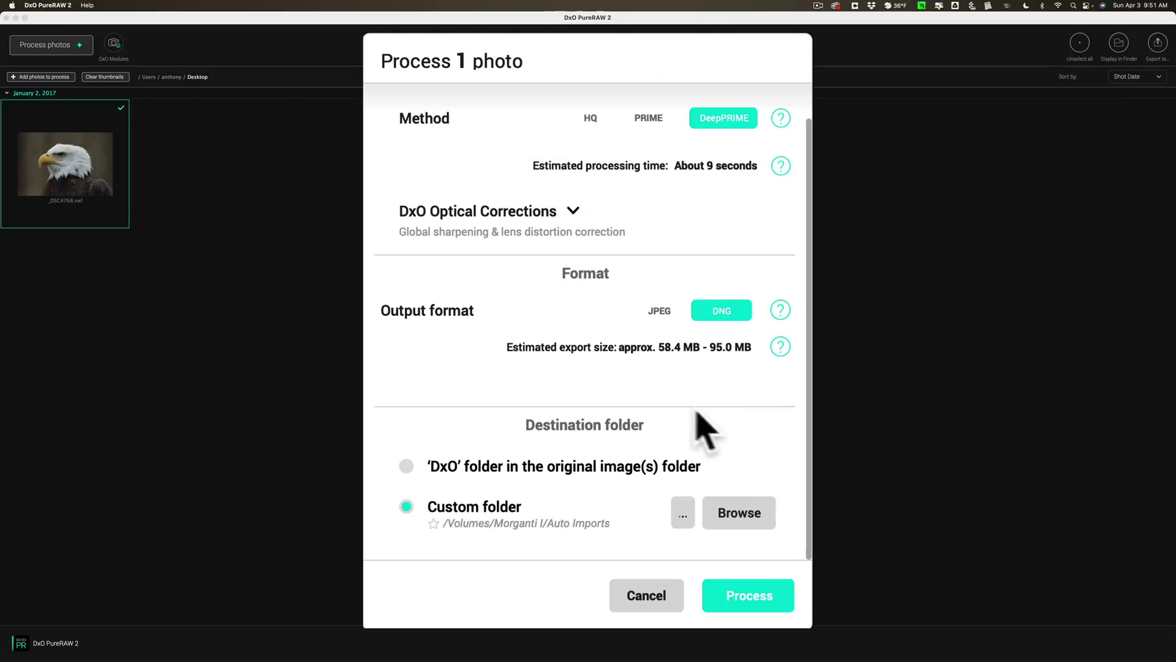
pyautogui.click(745, 593)
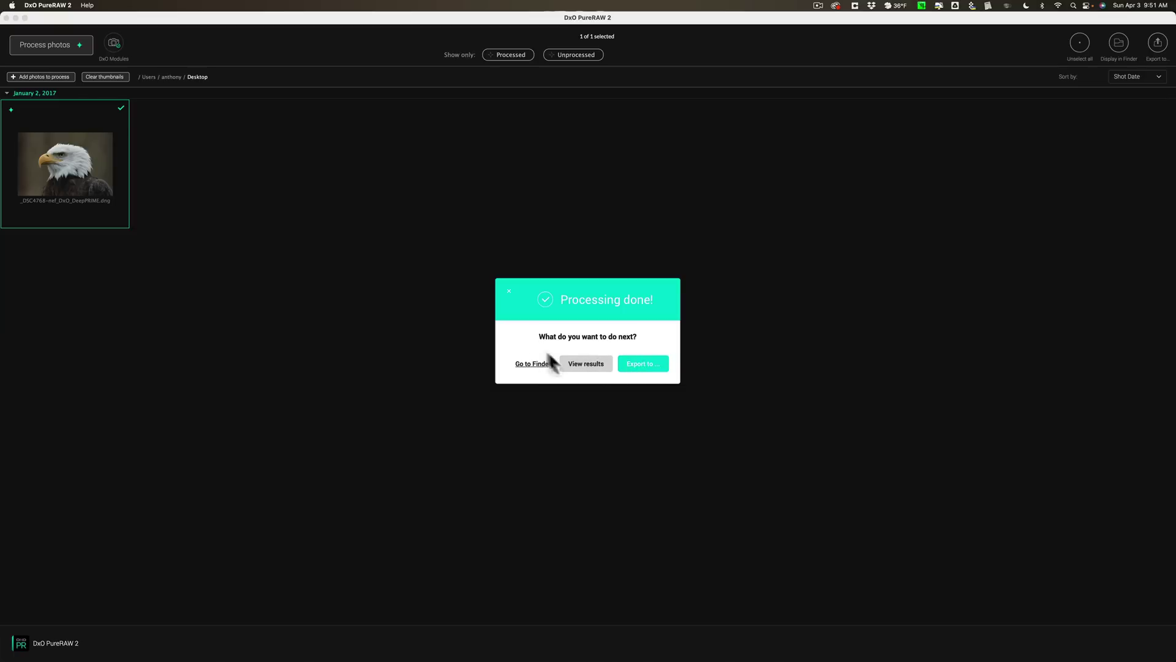
# Dismiss the Processing done message and tip, then quit DxO PureRAW 2
pyautogui.click(509, 289)
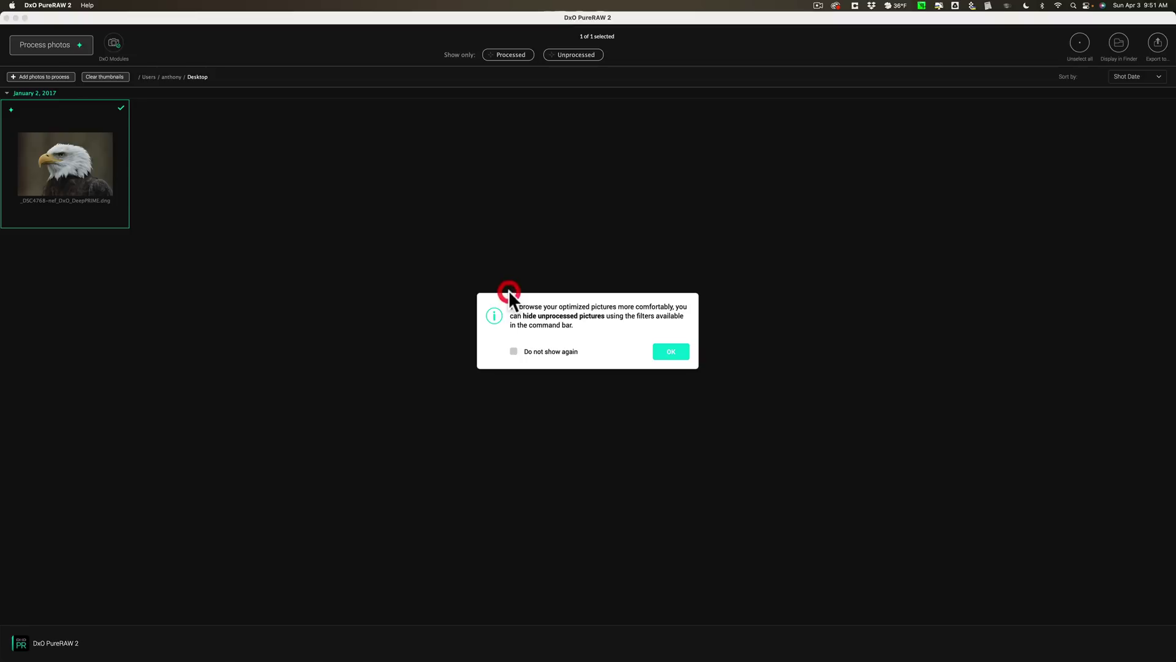
pyautogui.click(665, 351)
pyautogui.click(35, 4)
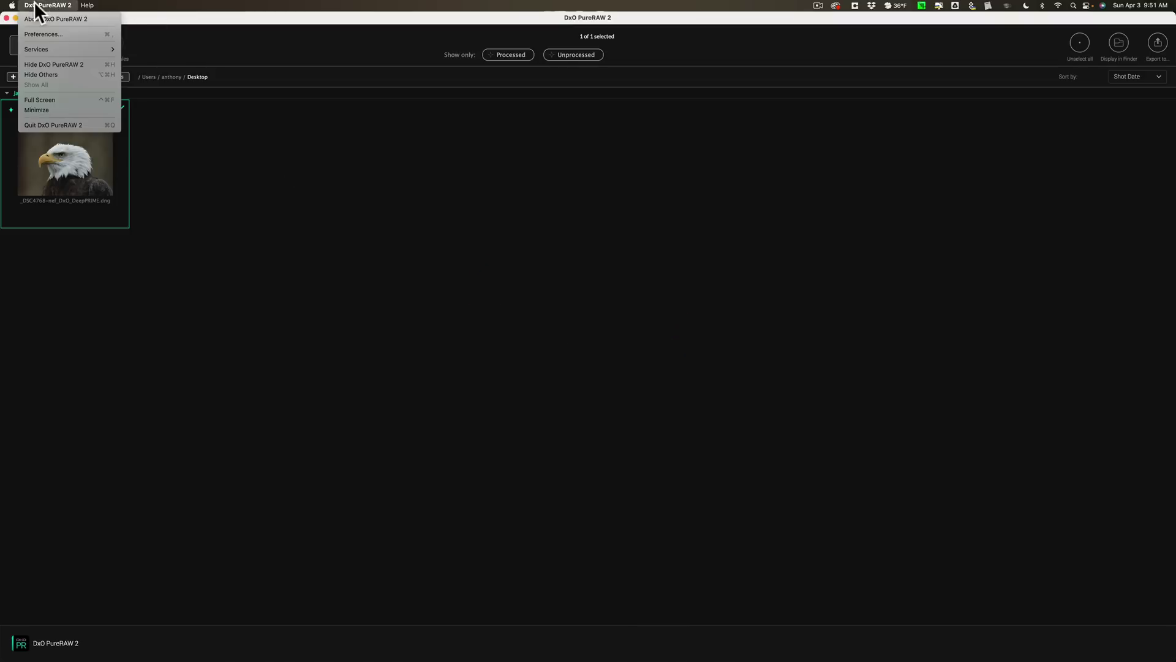
pyautogui.click(41, 121)
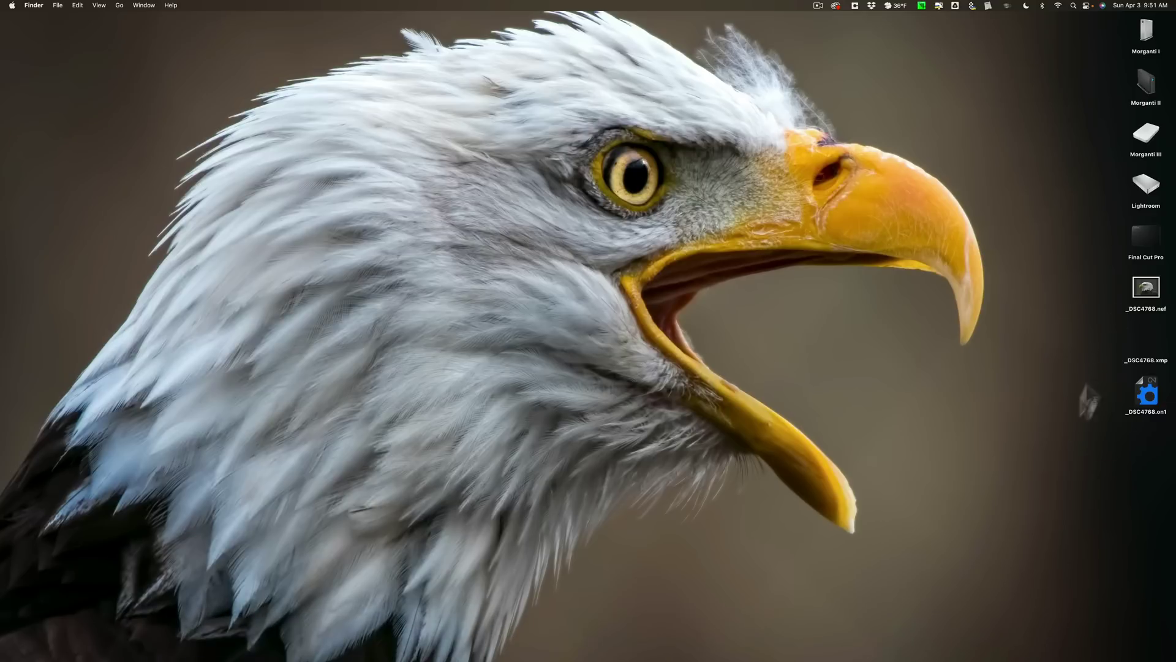
# Launch Lightroom Classic from the Dock to view the three auto-imported eagle DNGs
pyautogui.moveTo(870, 659)
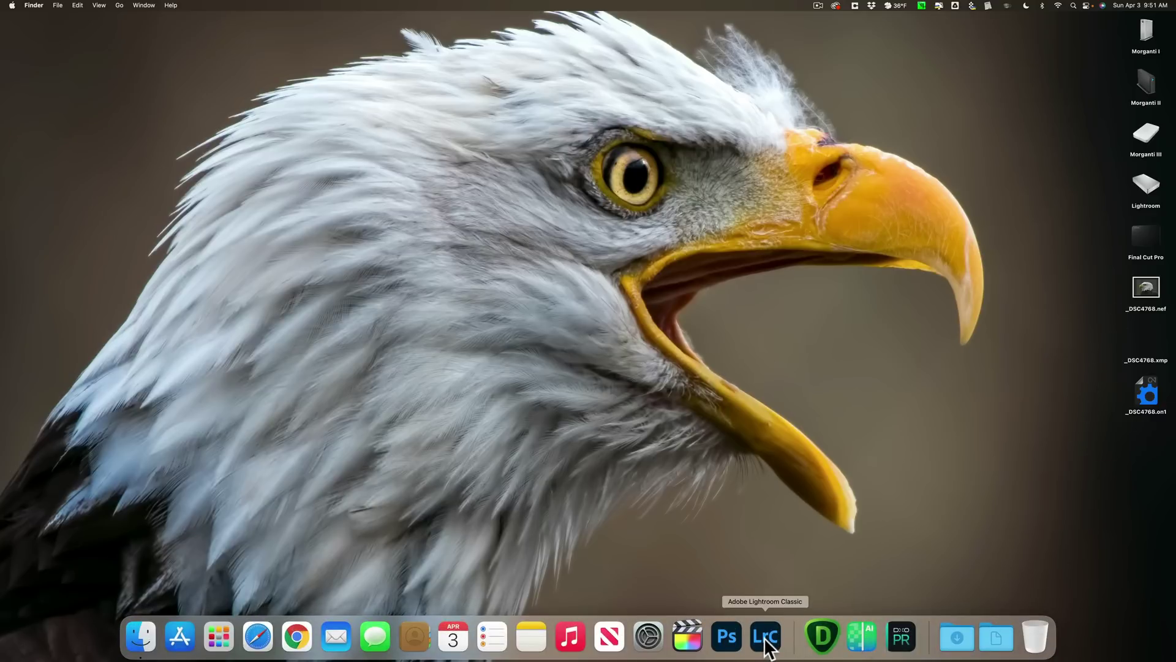
pyautogui.click(765, 640)
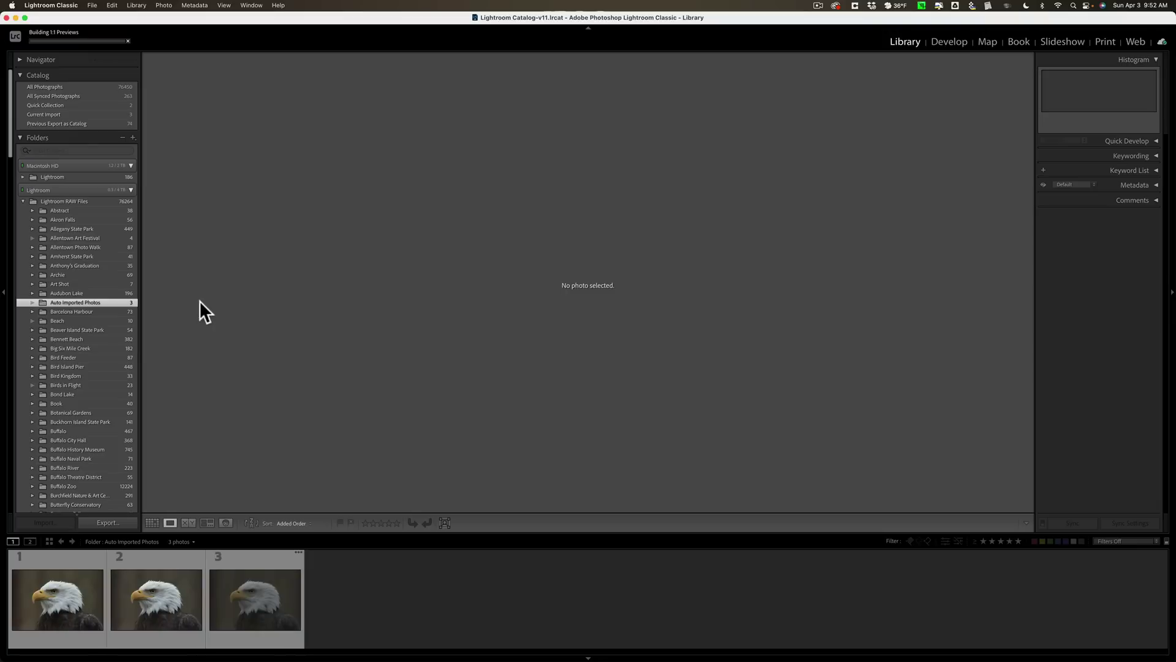
# Copy the original _DSC4768.nef from the desktop into the Auto Imports folder on Morganti I
pyautogui.click(15, 17)
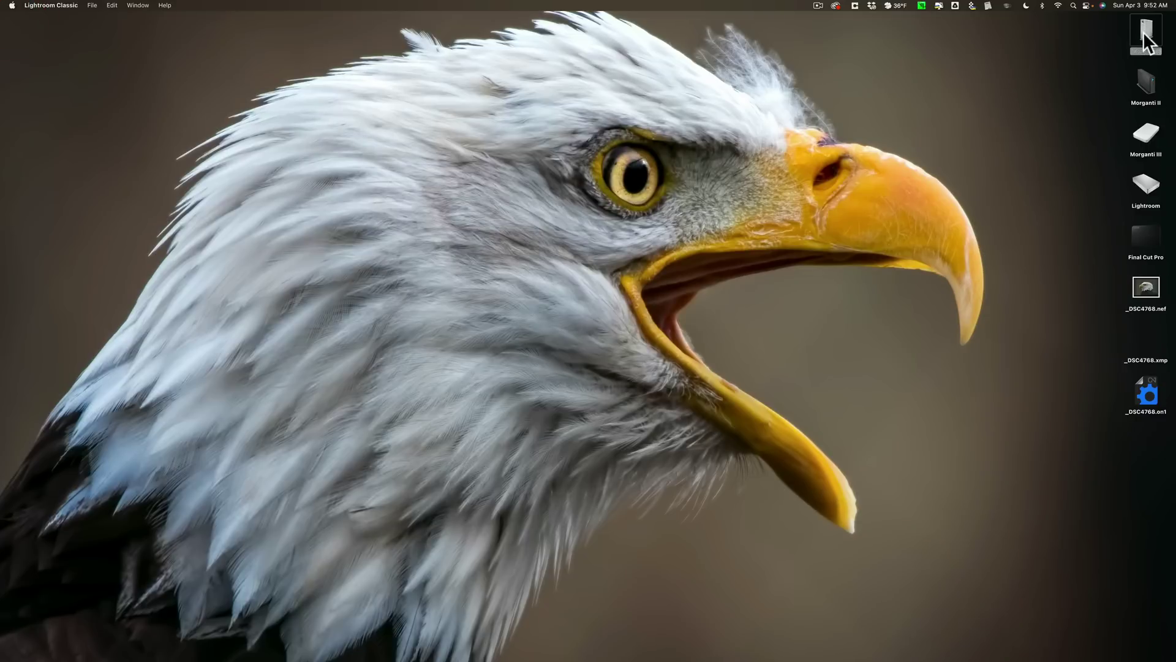
pyautogui.click(1144, 33)
pyautogui.doubleClick(1145, 33)
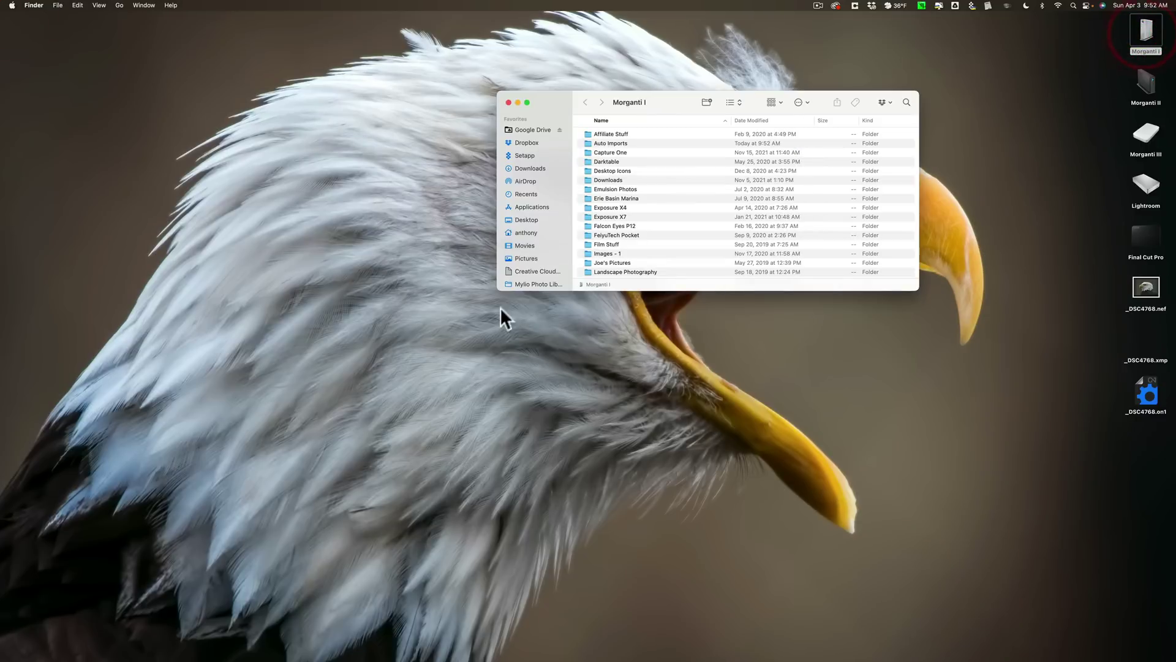
pyautogui.click(615, 134)
pyautogui.doubleClick(611, 145)
pyautogui.moveTo(1138, 292); pyautogui.dragTo(614, 172)
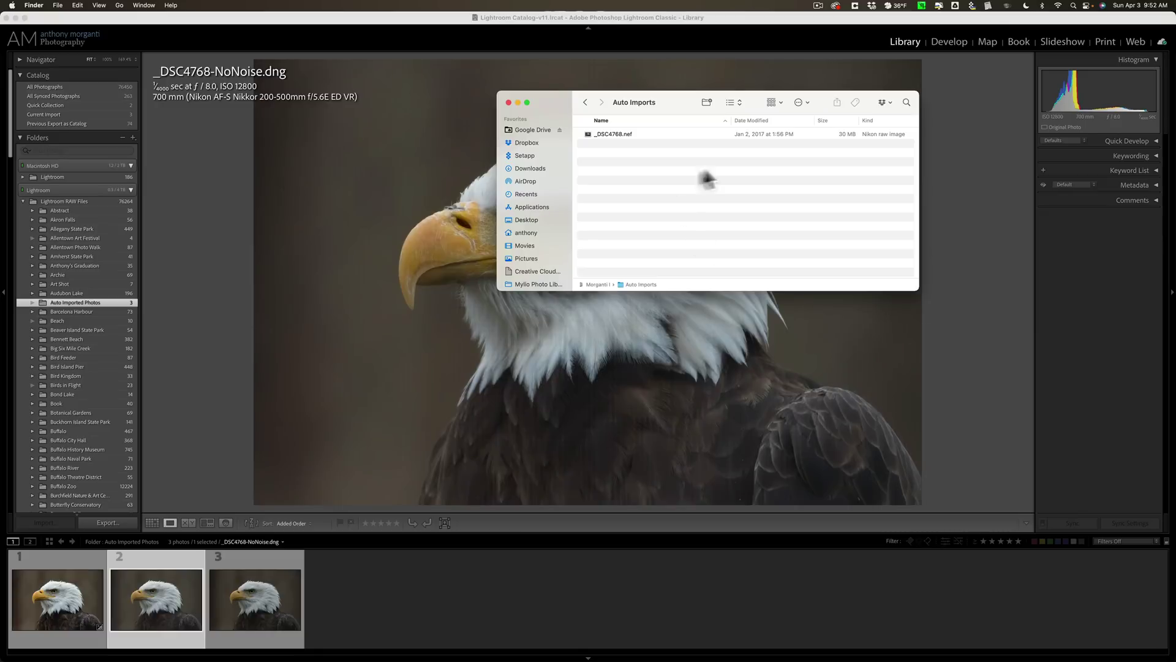
# Close Finder and select the original _DSC4768.nef in Lightroom's filmstrip
pyautogui.click(508, 101)
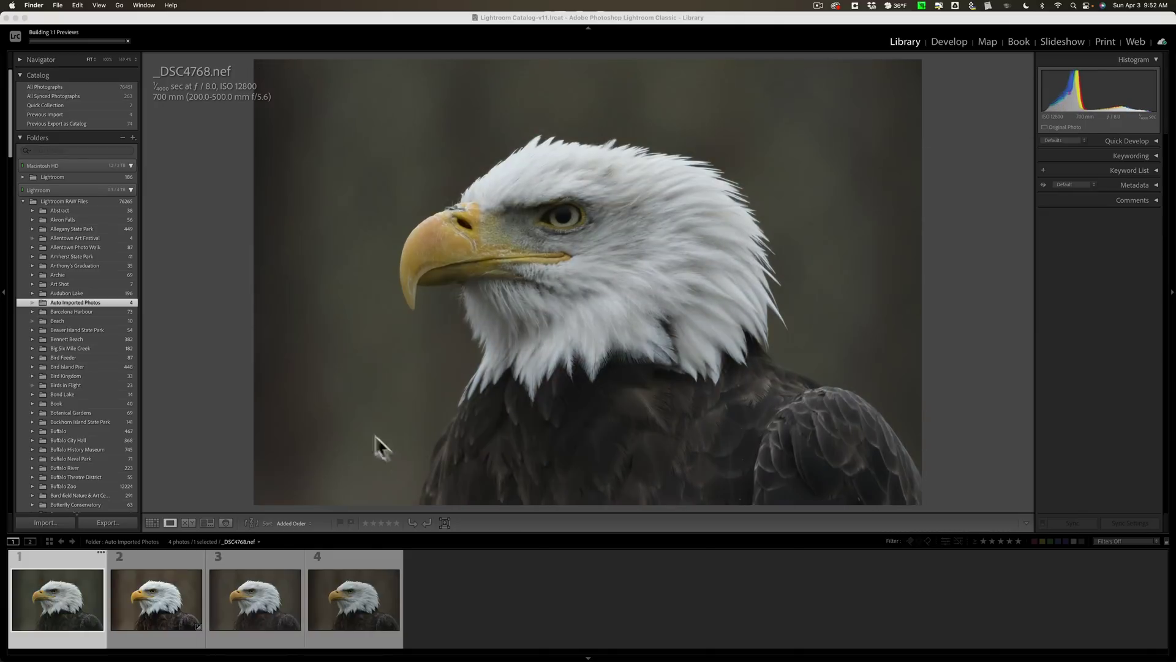
pyautogui.click(75, 594)
pyautogui.click(71, 583)
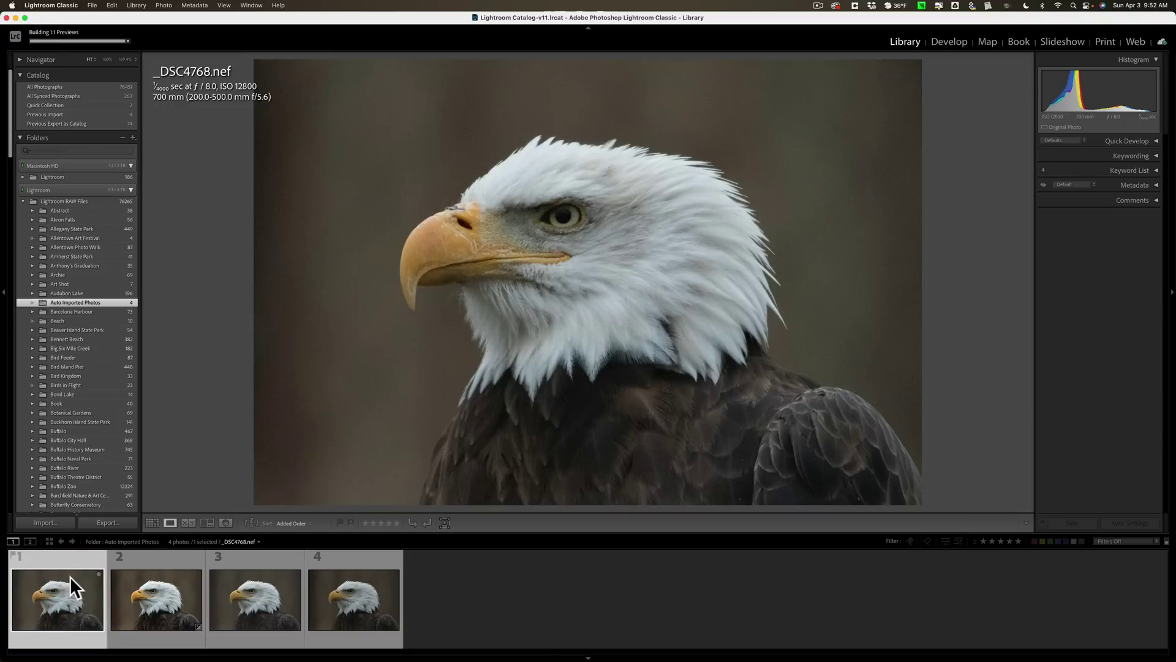
# Step through the DxO DeepPRIME, NoNoise and DeNoiseAI versions, then return to the original NEF
pyautogui.click(159, 597)
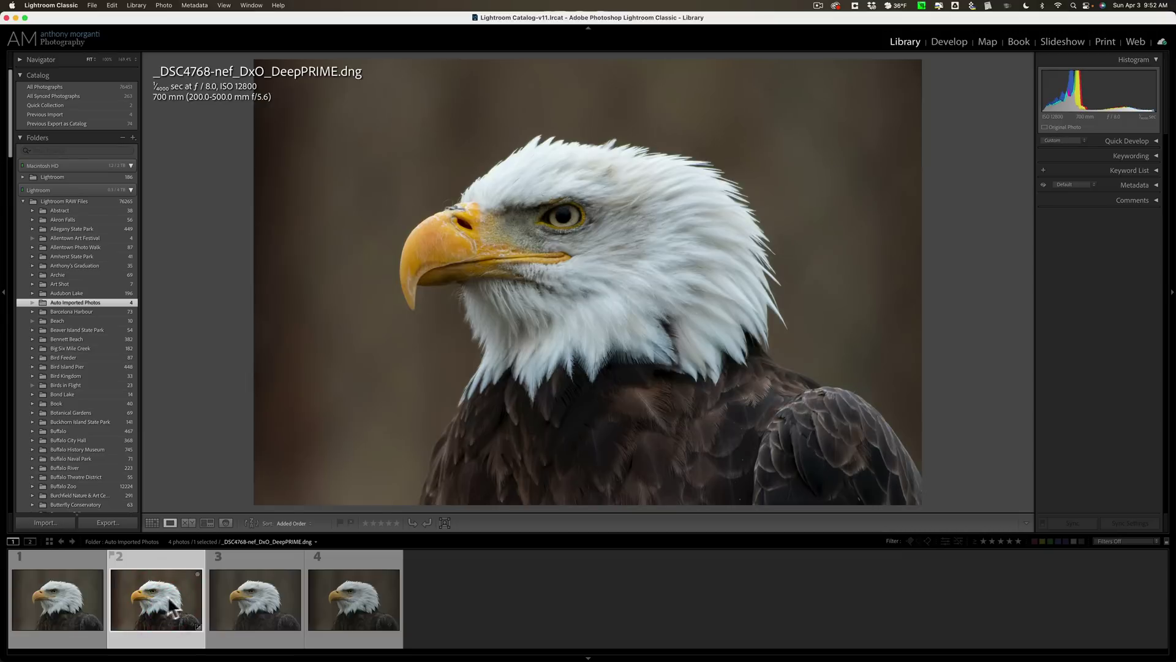
pyautogui.click(252, 601)
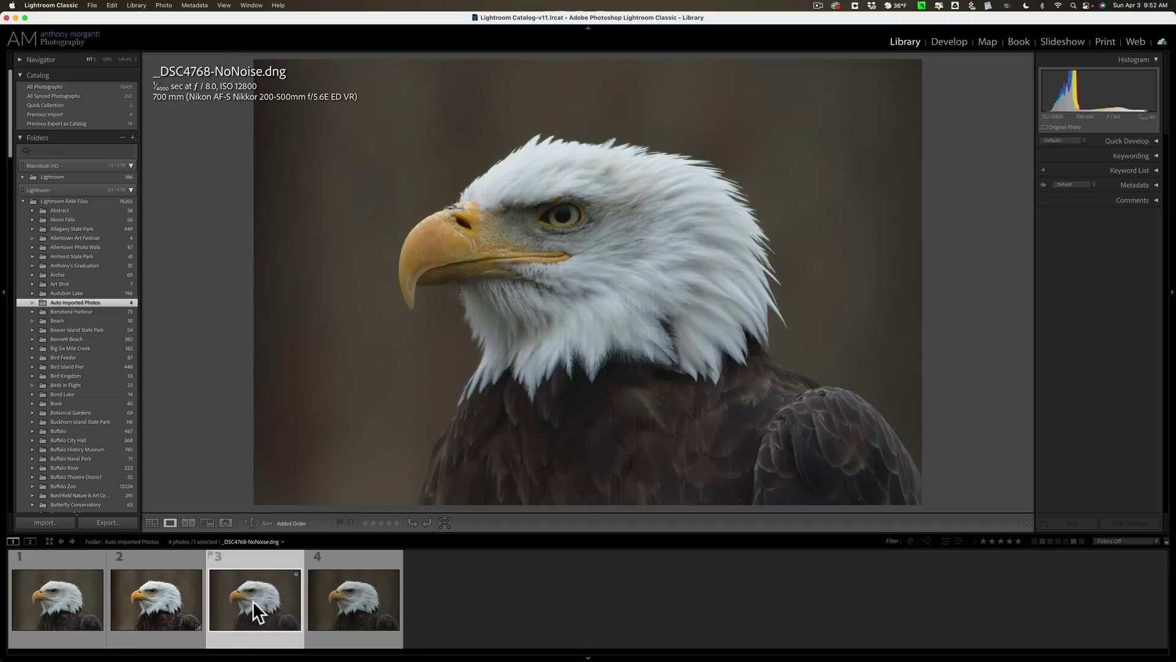
pyautogui.click(373, 612)
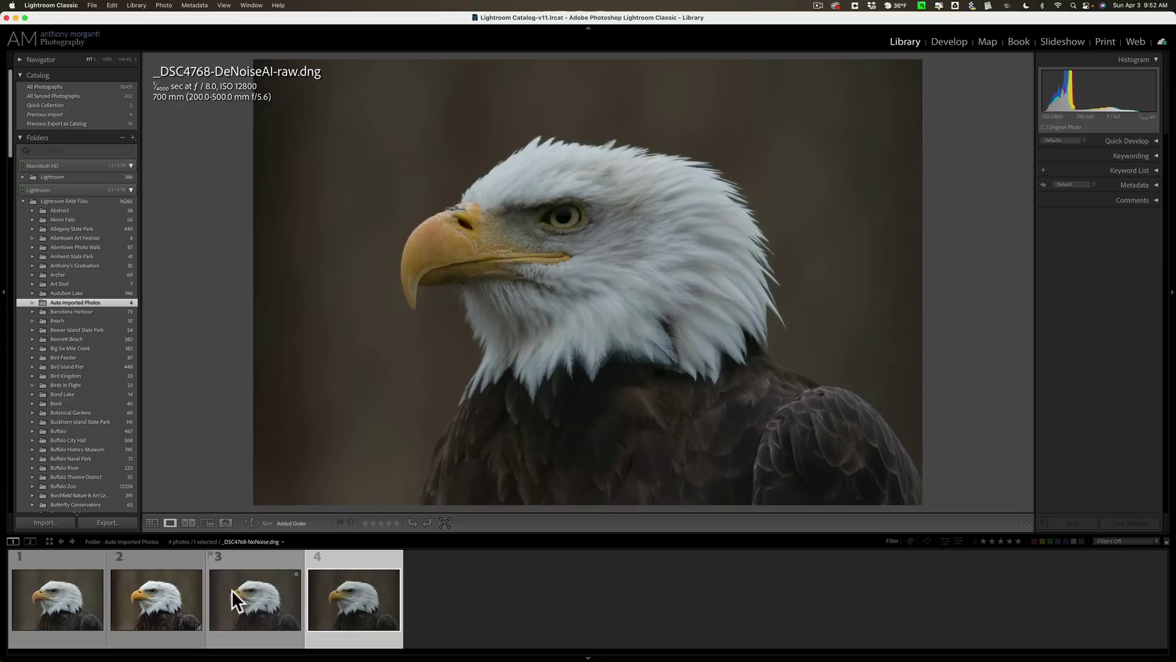
pyautogui.click(75, 582)
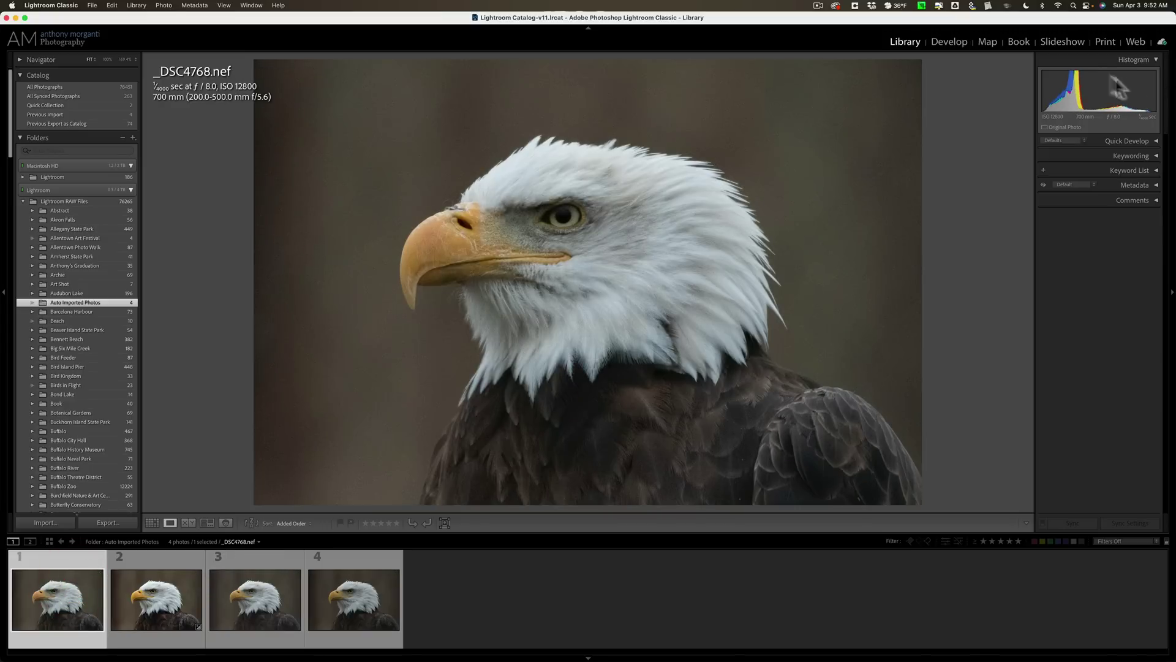
# In Develop, zoom into the eagle's head with a Cmd-drag marquee
pyautogui.click(948, 42)
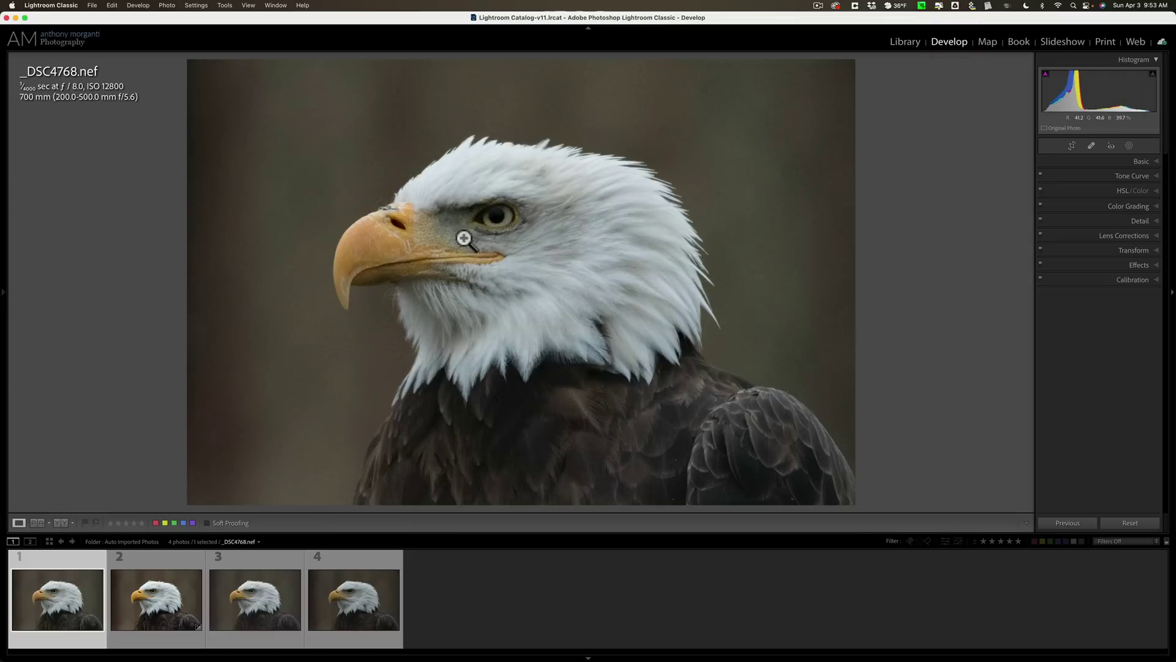
pyautogui.press('super')
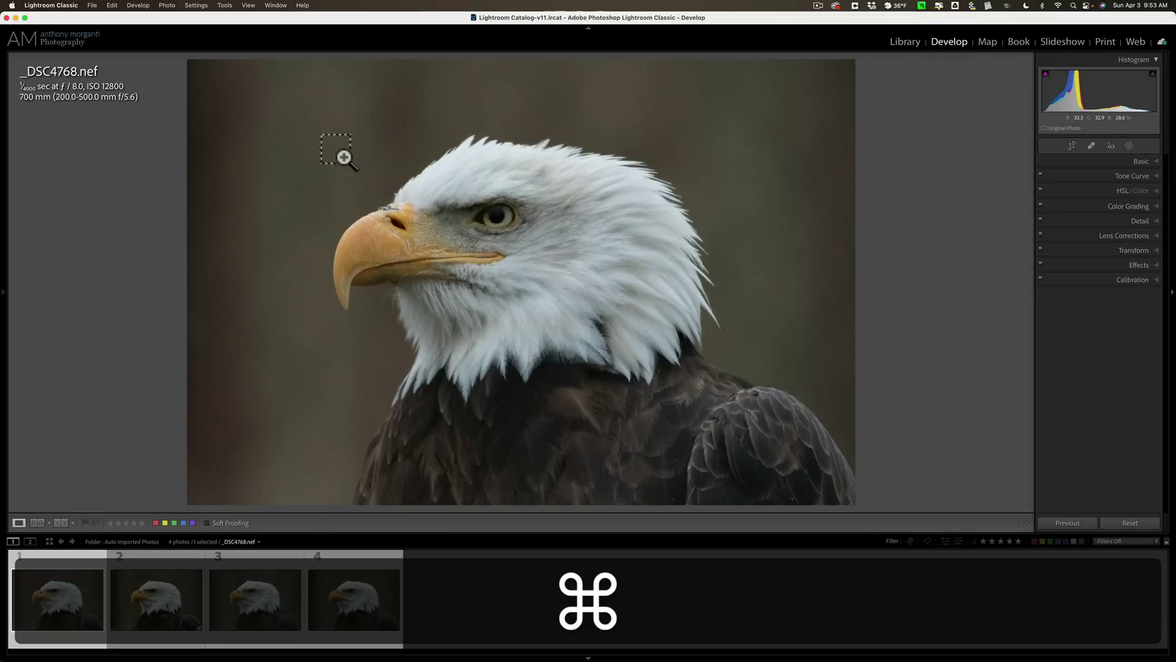
pyautogui.moveTo(307, 150); pyautogui.dragTo(580, 391)
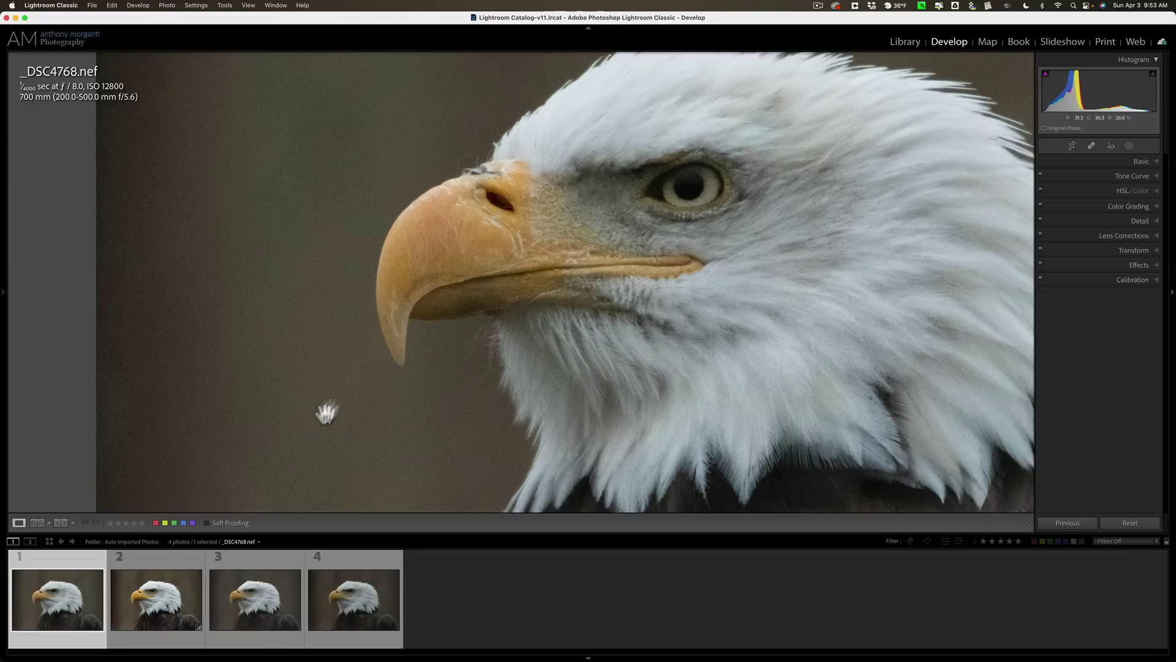
# Show the DxO DeepPRIME version close up and lock the zoom position
pyautogui.click(149, 590)
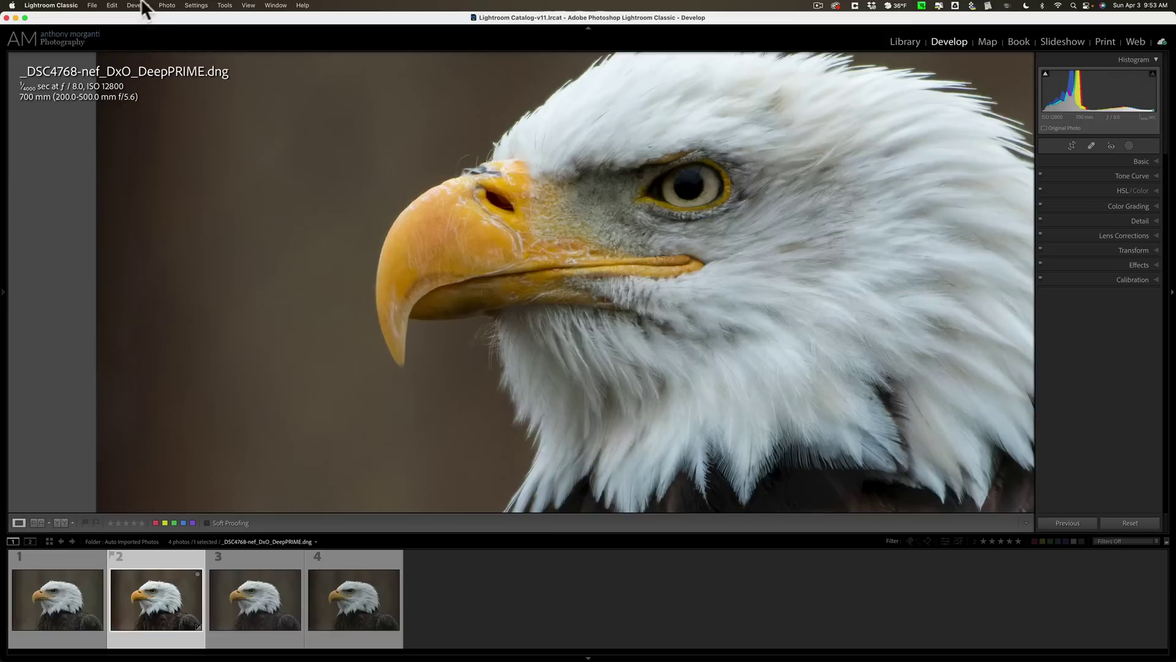
pyautogui.click(244, 3)
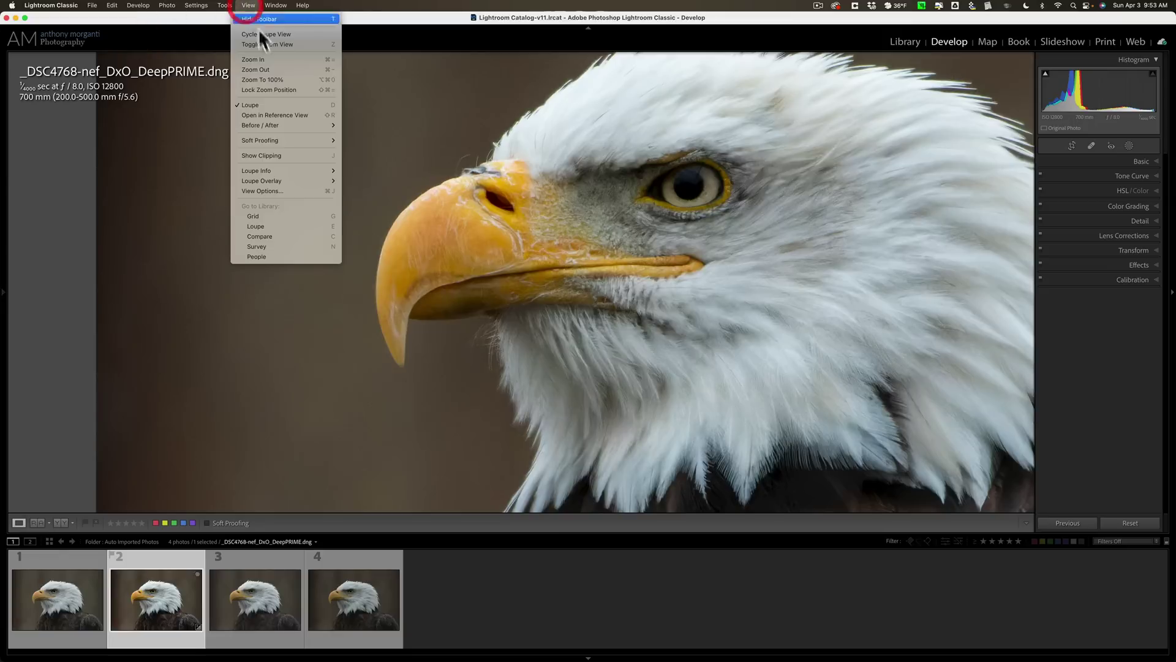
pyautogui.click(279, 89)
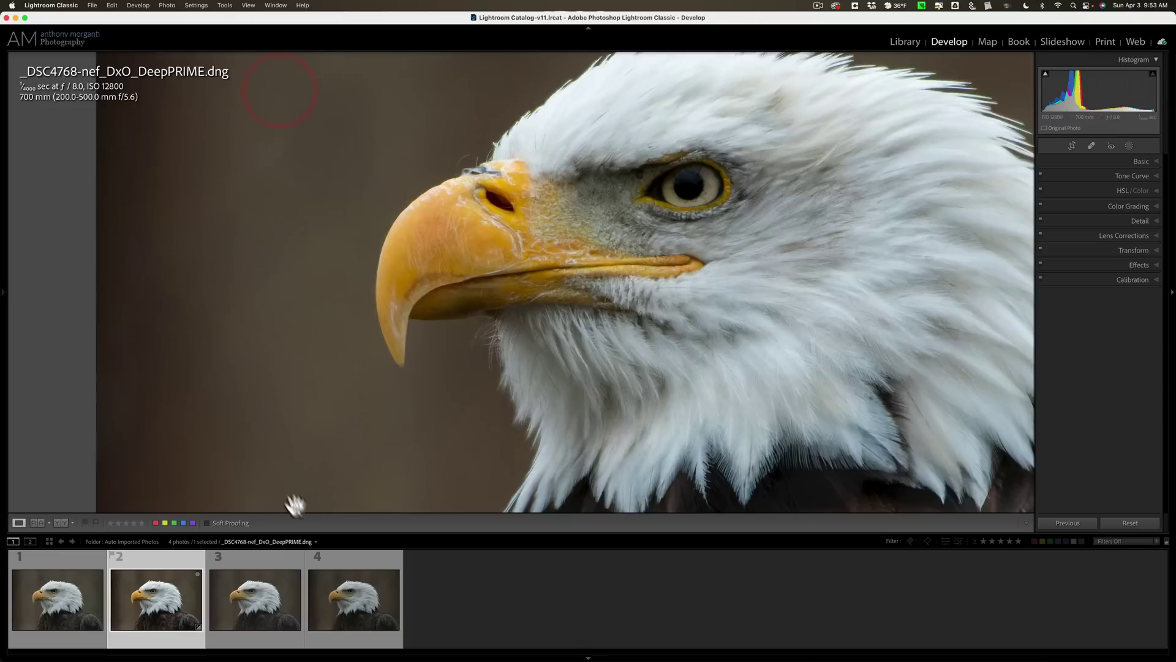
pyautogui.click(265, 591)
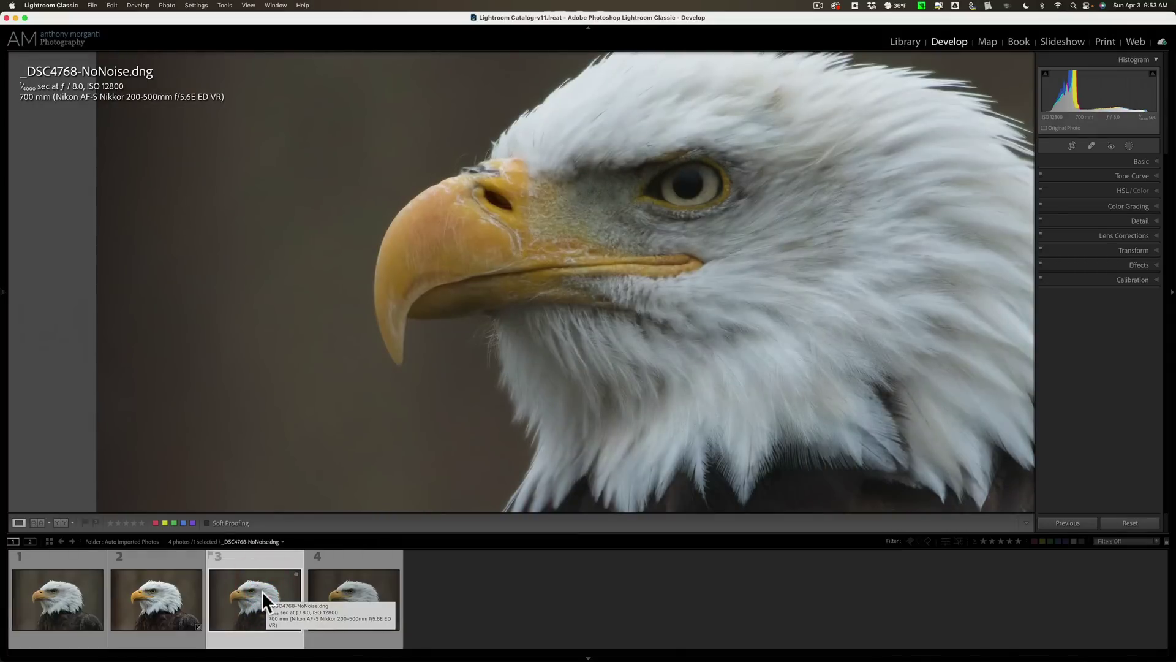
pyautogui.click(152, 589)
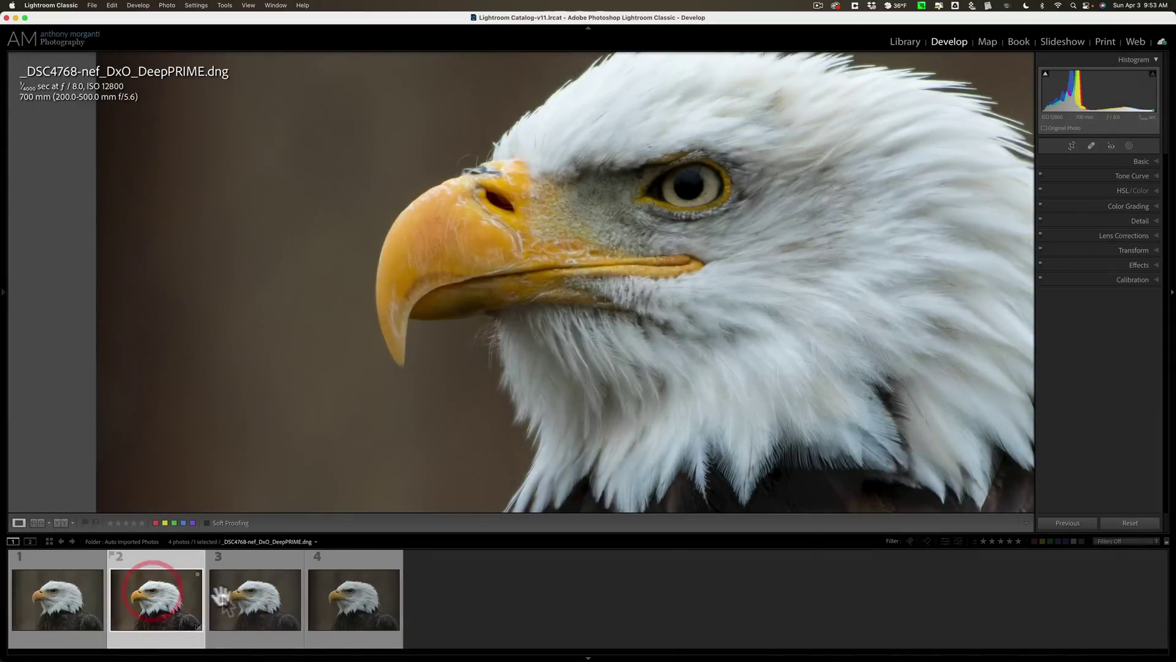
pyautogui.click(239, 593)
pyautogui.click(164, 589)
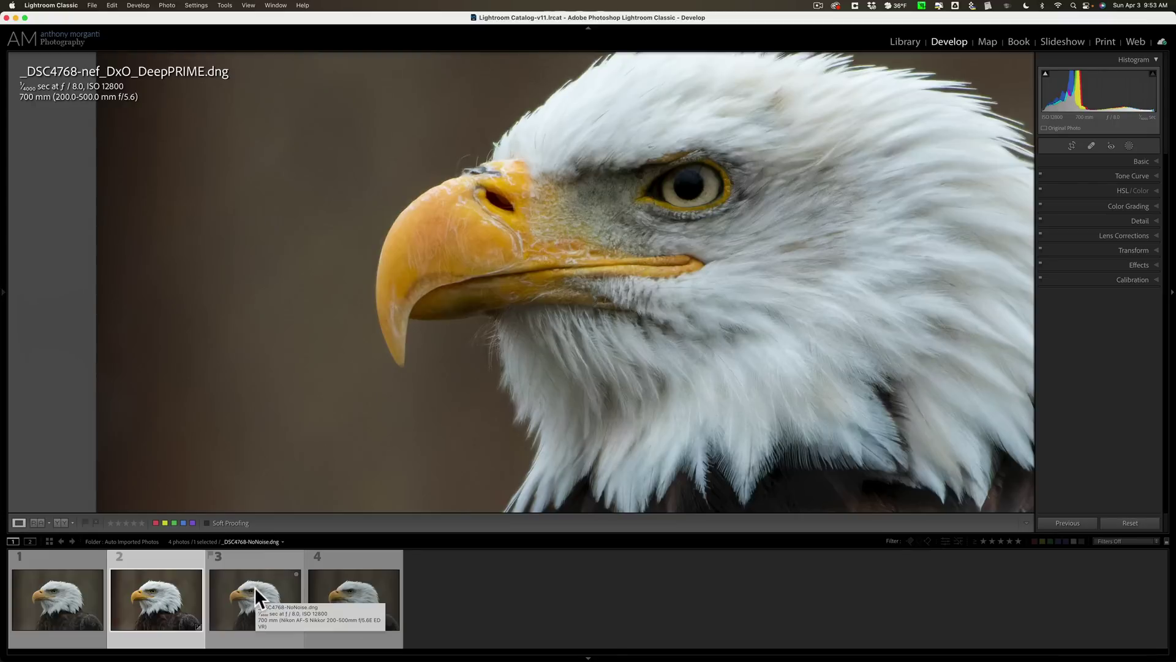
pyautogui.moveTo(815, 649)
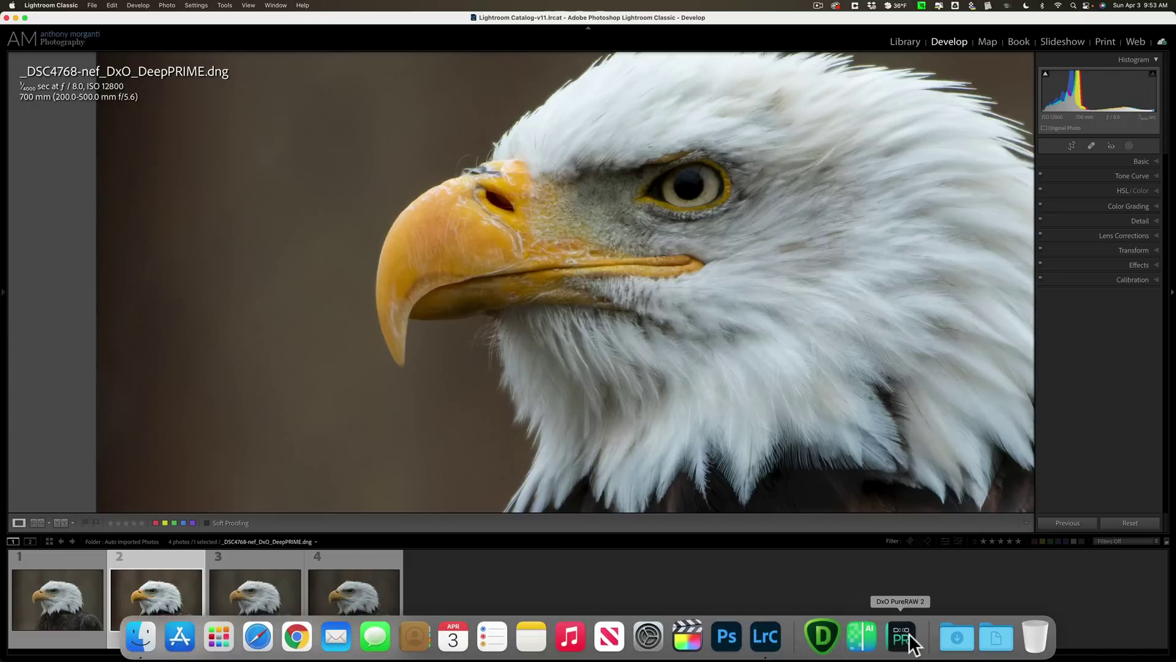
pyautogui.click(253, 589)
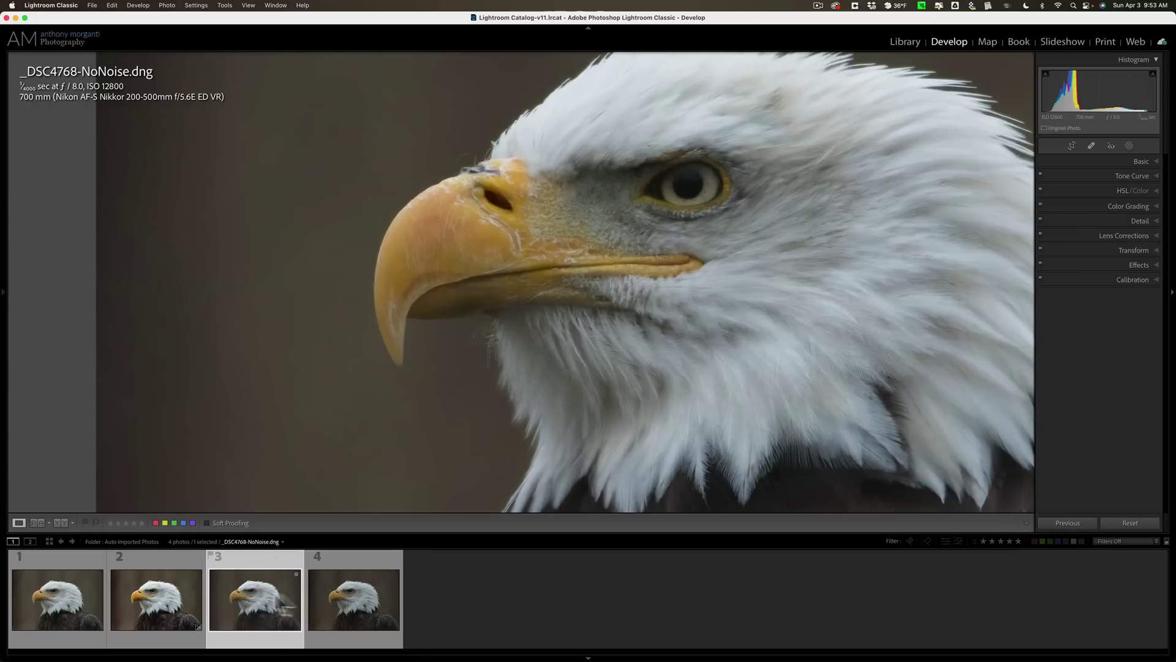
pyautogui.click(369, 594)
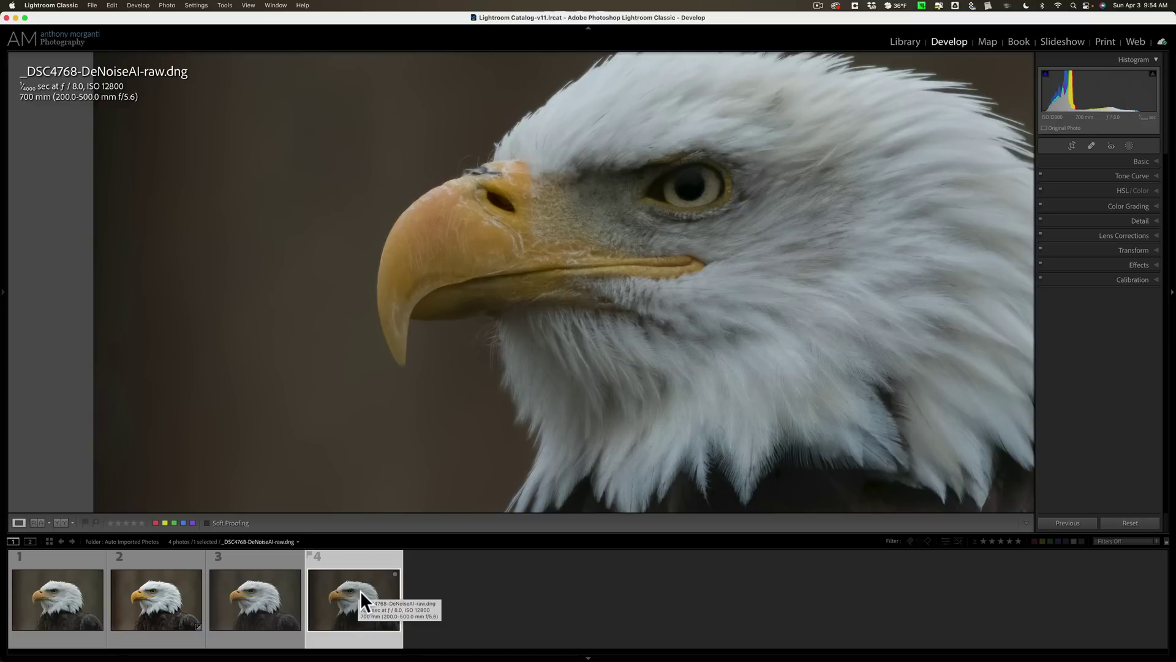
pyautogui.click(359, 588)
pyautogui.click(276, 593)
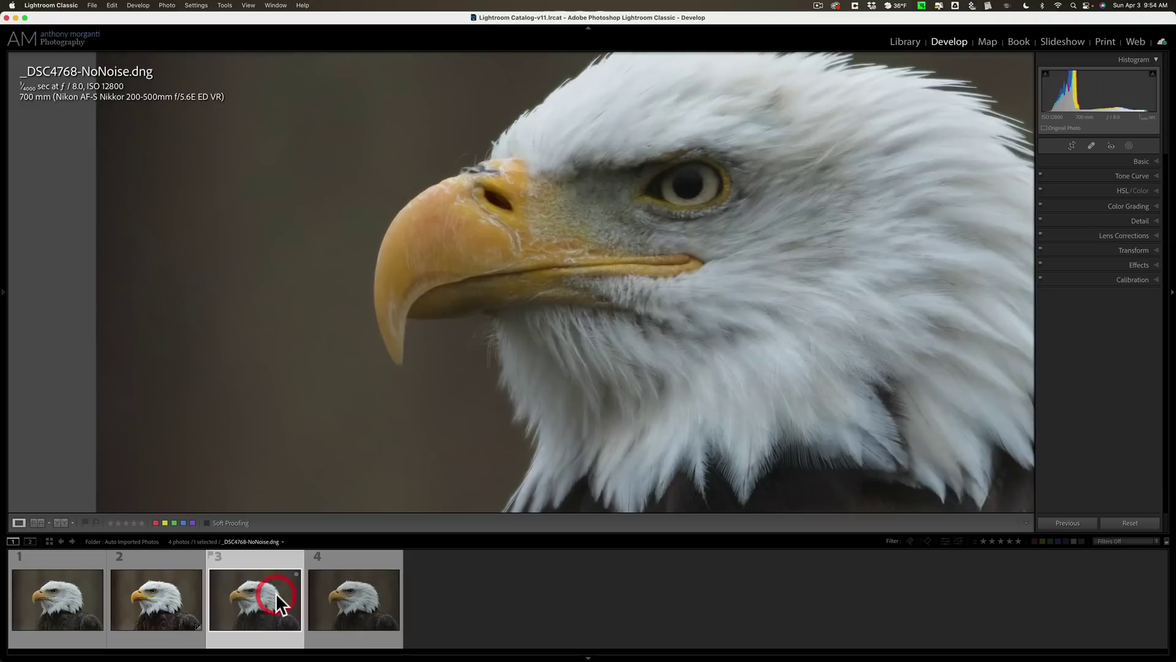
pyautogui.click(152, 589)
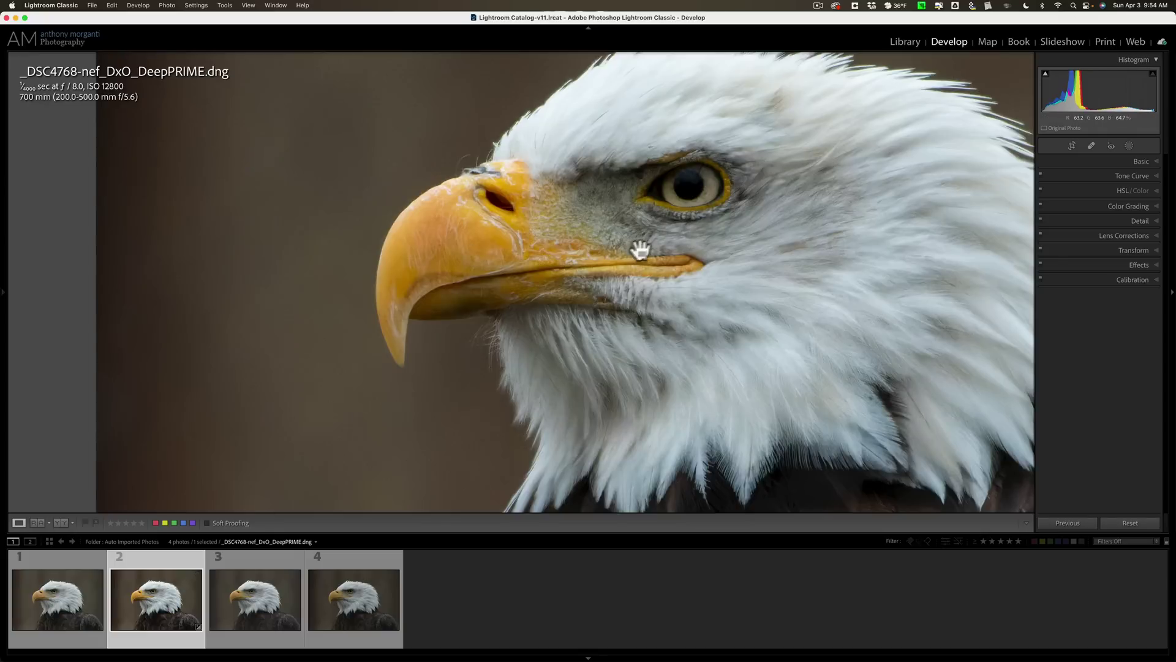
# Zoom 1:1 on the beak, pan to the background, and compare the NoNoise and DeNoiseAI versions
pyautogui.click(571, 257)
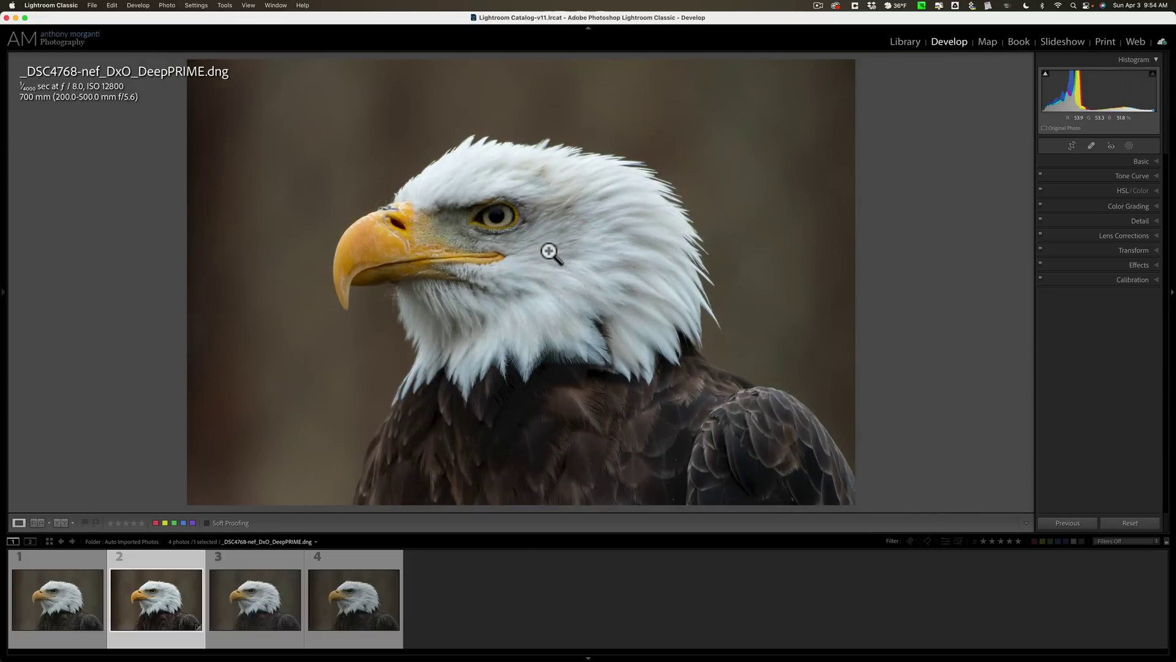
pyautogui.click(416, 222)
pyautogui.moveTo(415, 222); pyautogui.dragTo(572, 227)
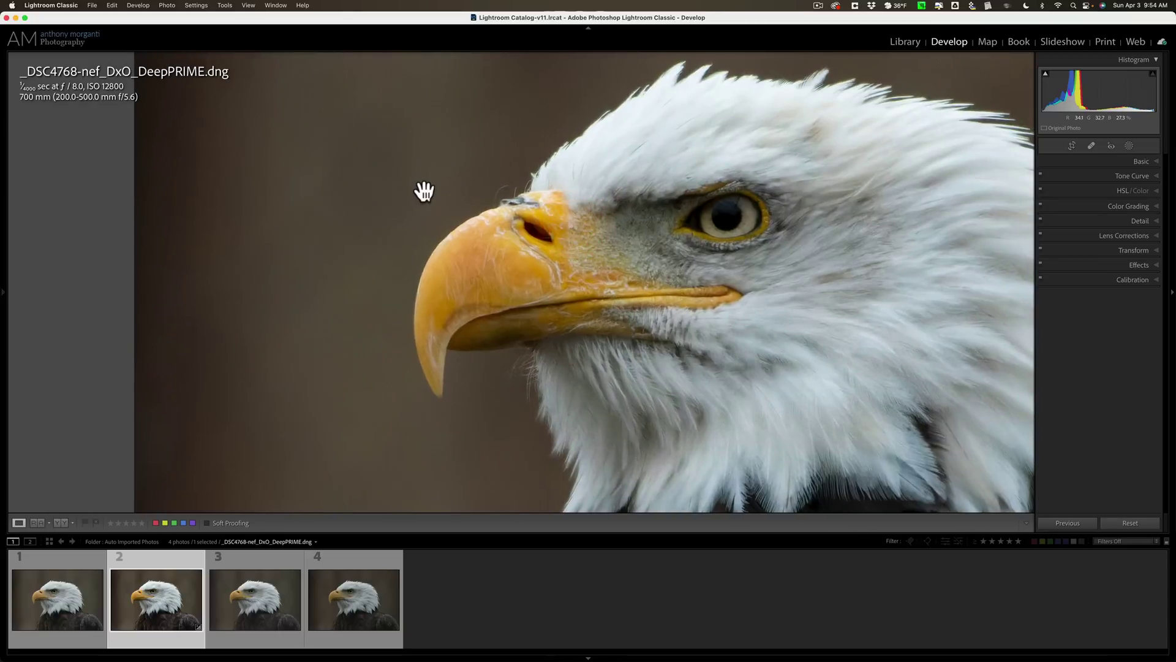
pyautogui.click(250, 603)
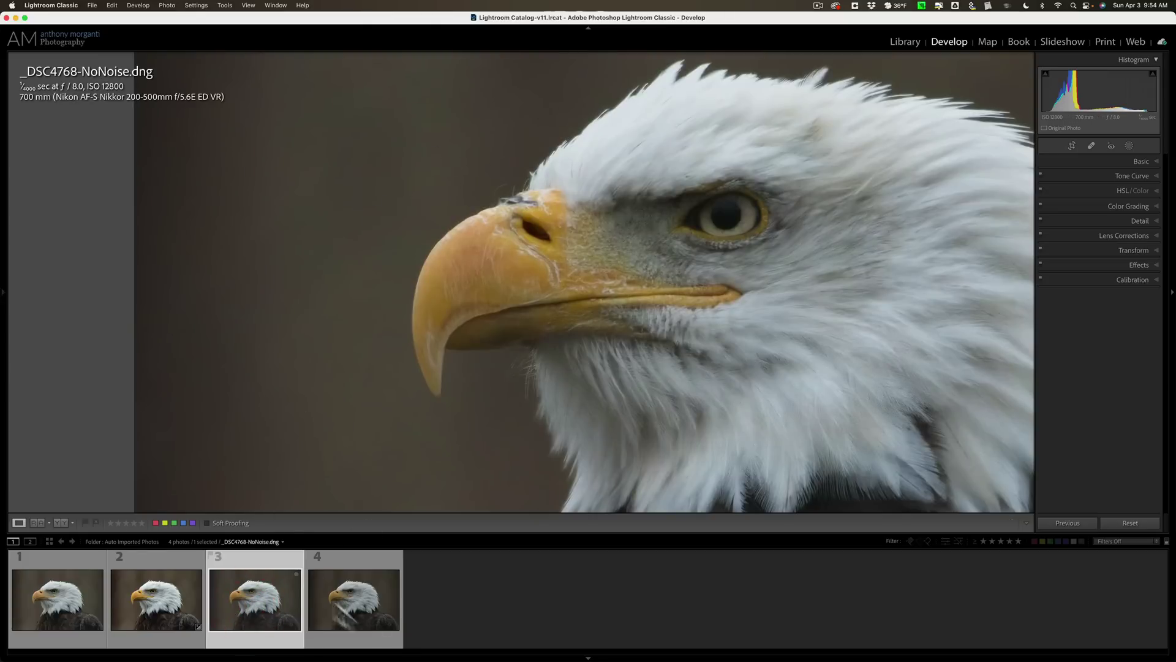
pyautogui.click(363, 610)
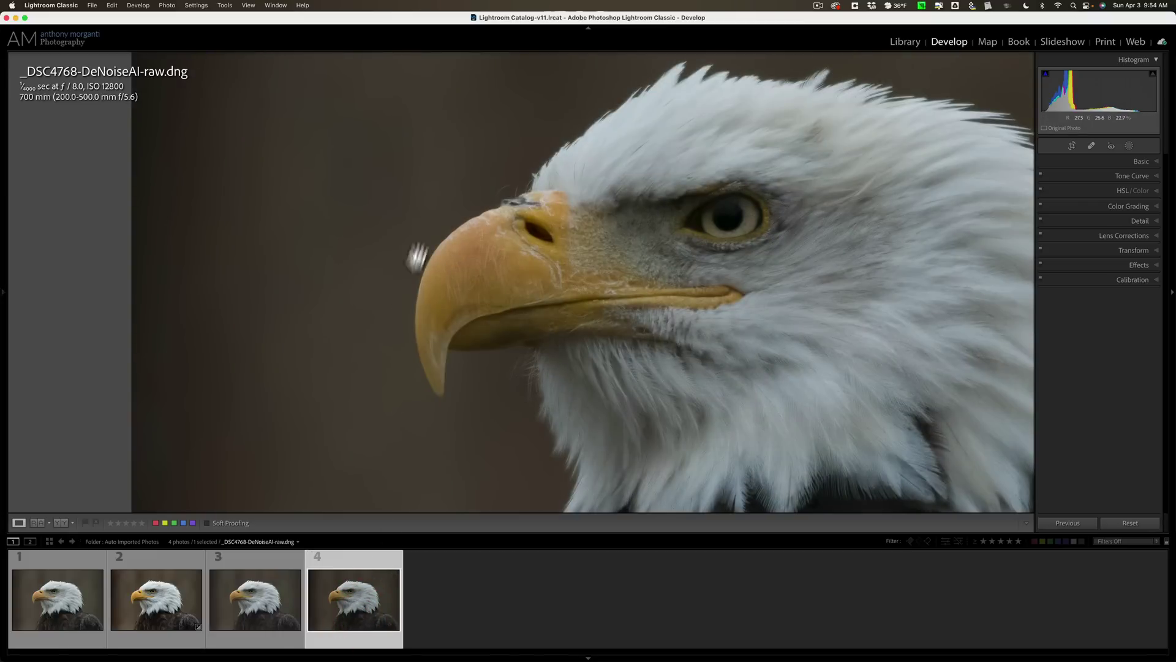
# Pan to the throat and chest feathers and compare the NoNoise, DeNoiseAI and DxO DeepPRIME versions
pyautogui.moveTo(665, 283); pyautogui.dragTo(513, 184)
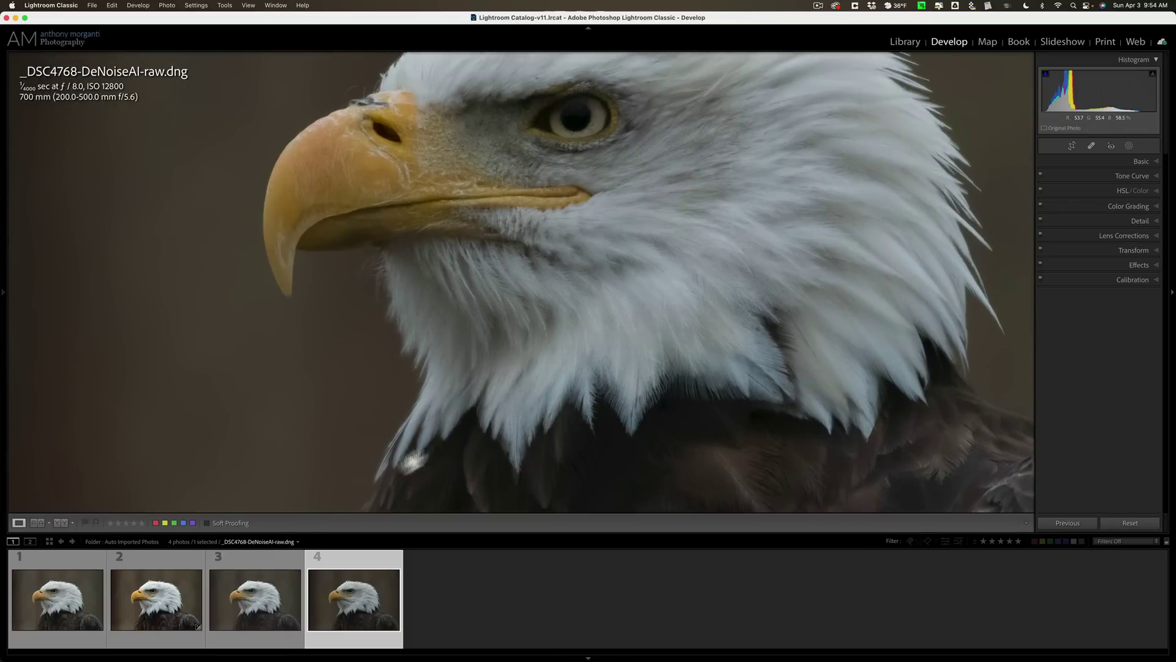
pyautogui.click(248, 601)
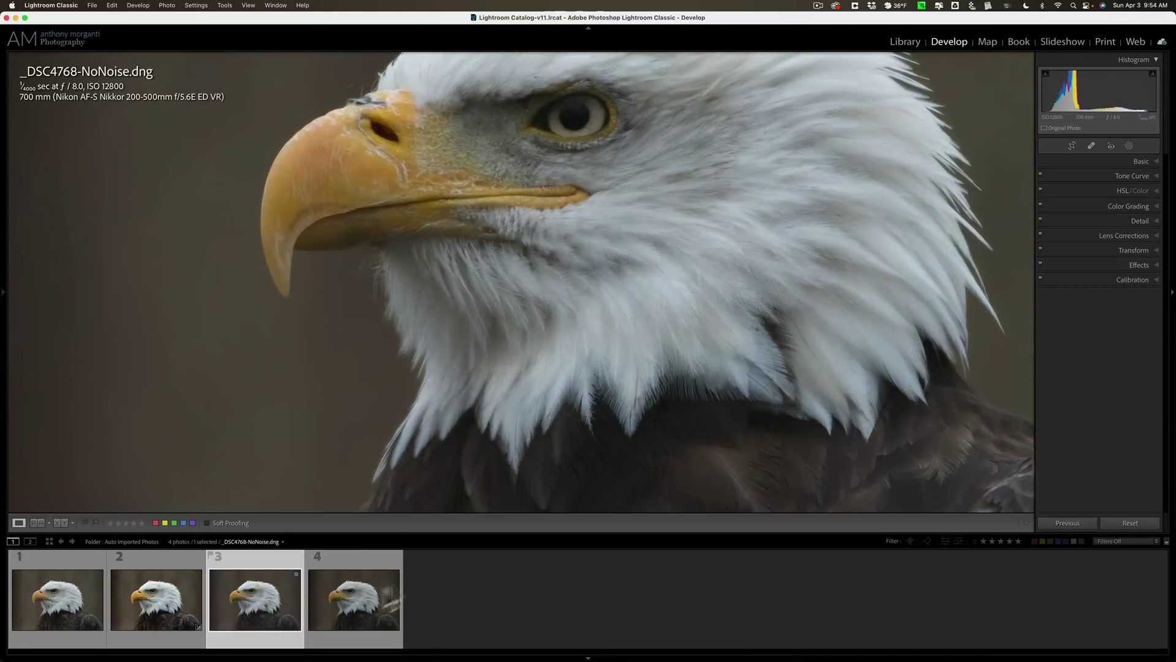
pyautogui.click(345, 604)
pyautogui.click(345, 603)
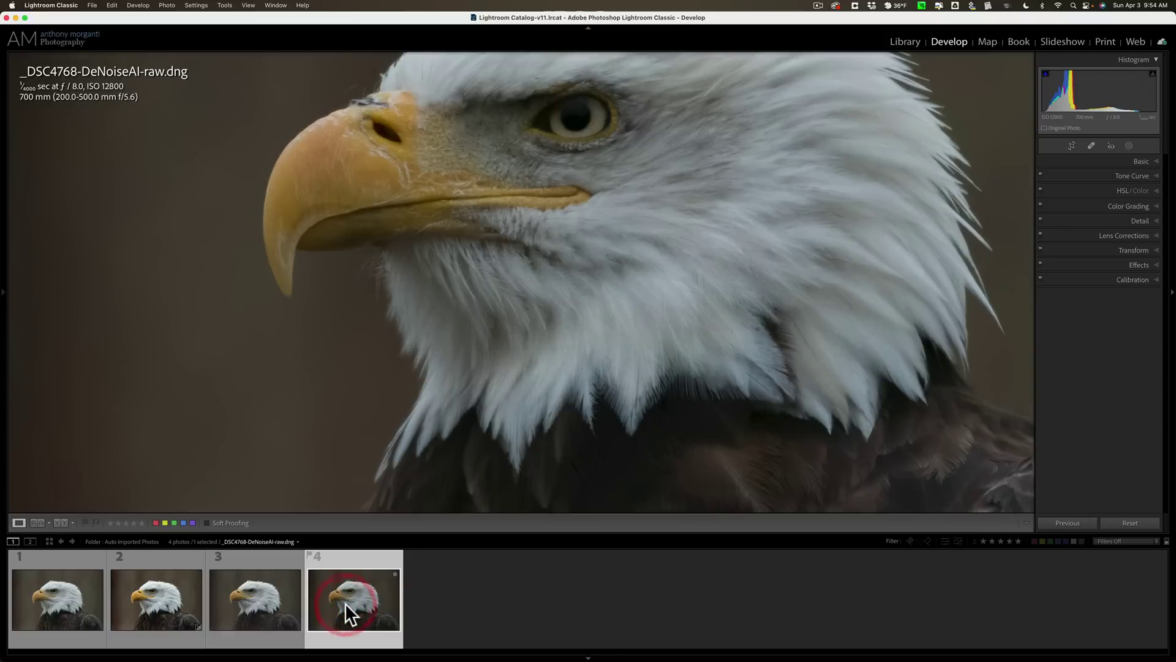
pyautogui.click(264, 610)
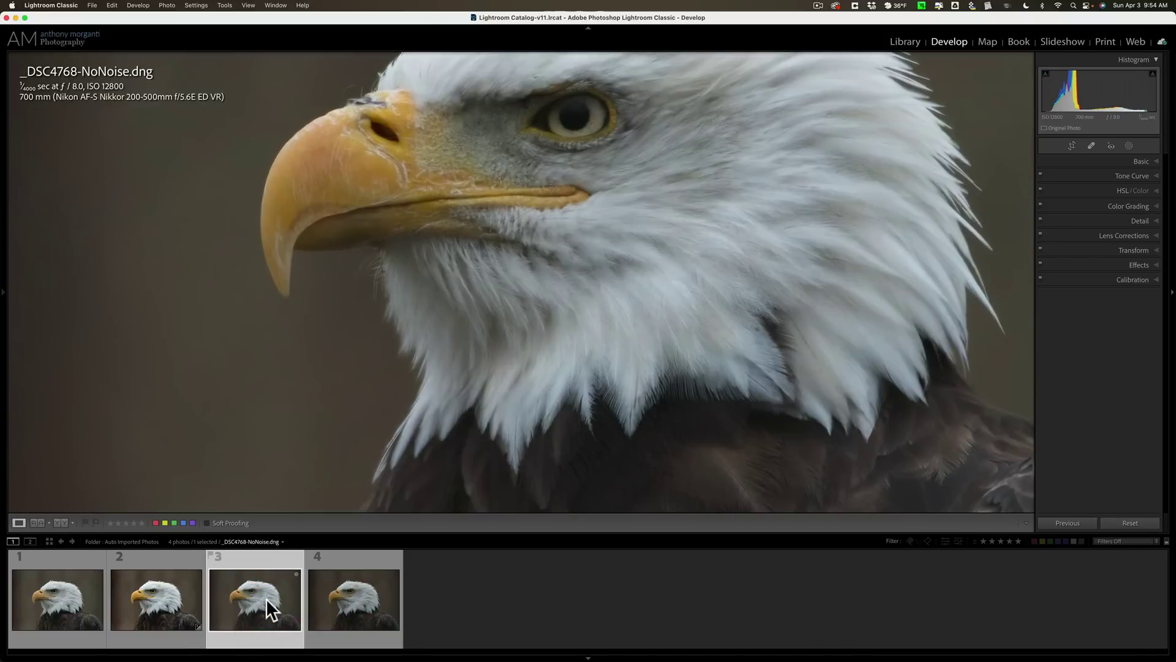
pyautogui.click(176, 578)
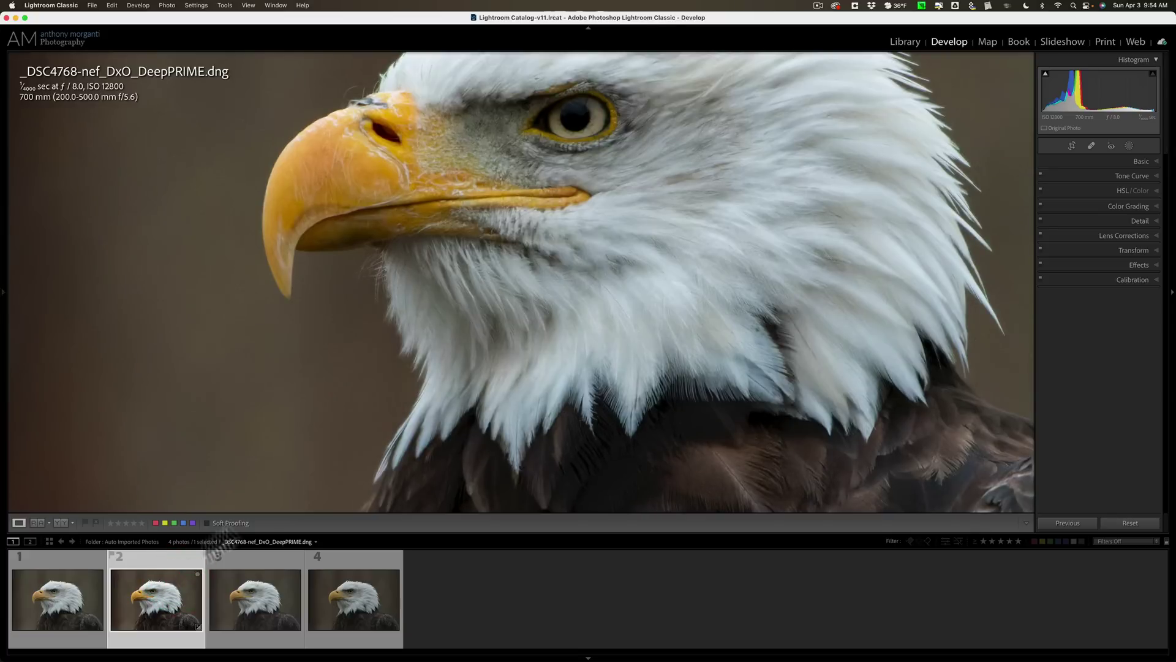
# Zoom 1:1 across the eagle's head, then marquee-zoom onto the top of the beak
pyautogui.click(570, 328)
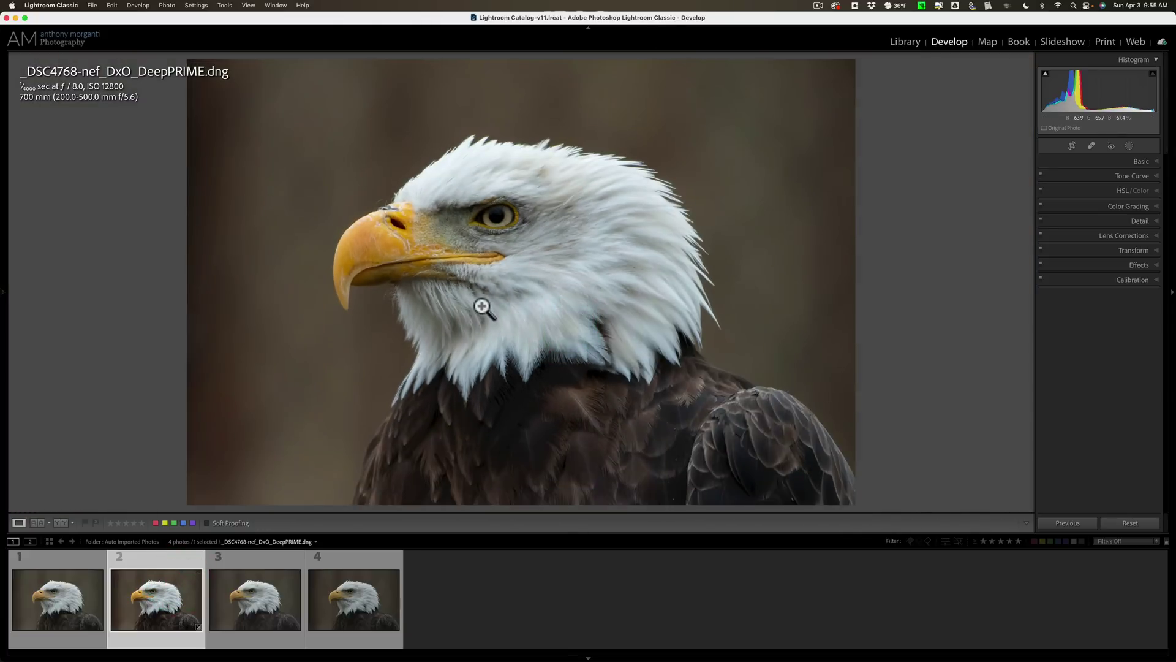
pyautogui.click(341, 222)
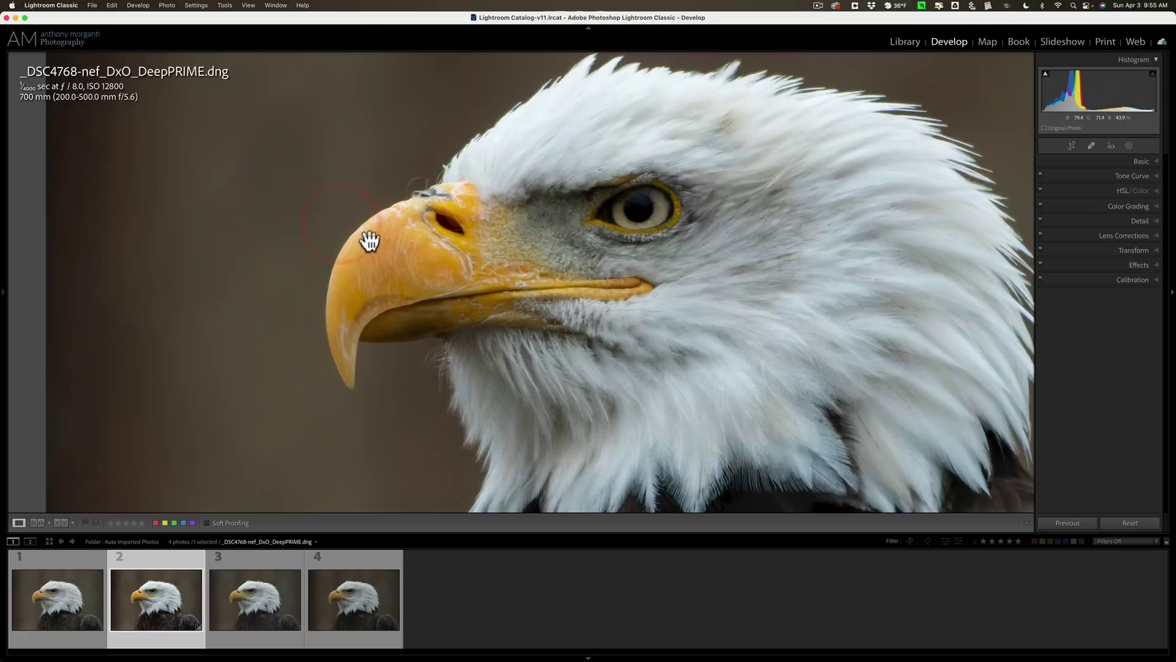
pyautogui.moveTo(367, 238); pyautogui.dragTo(527, 239)
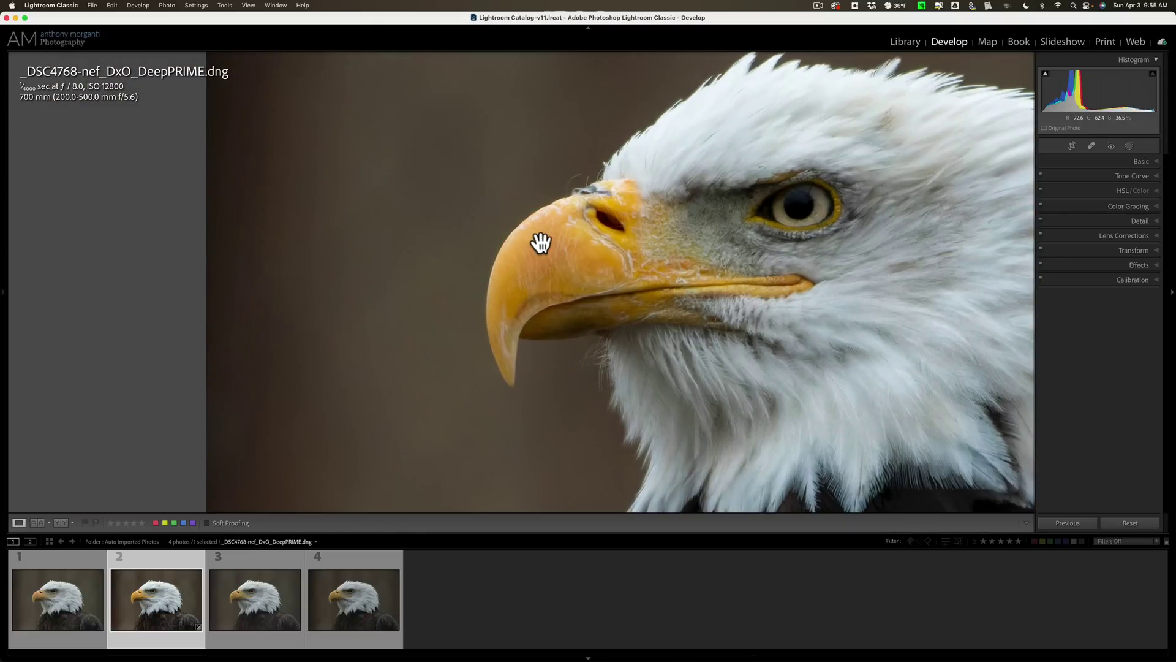
pyautogui.click(538, 242)
pyautogui.press('super')
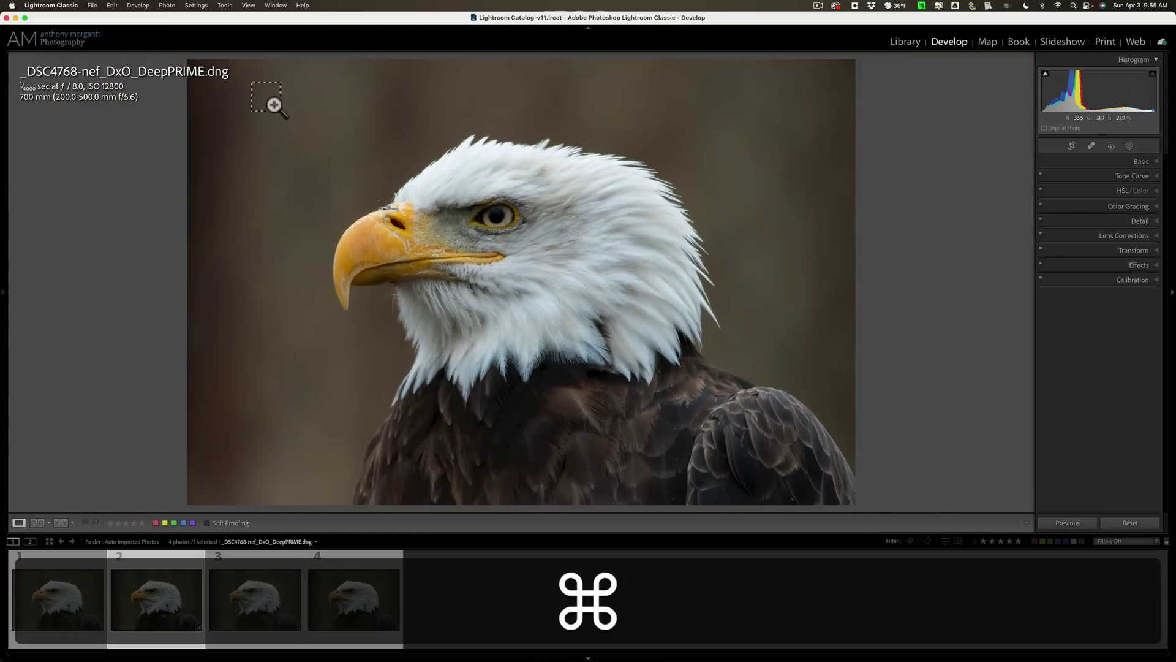
pyautogui.moveTo(309, 164); pyautogui.dragTo(419, 238)
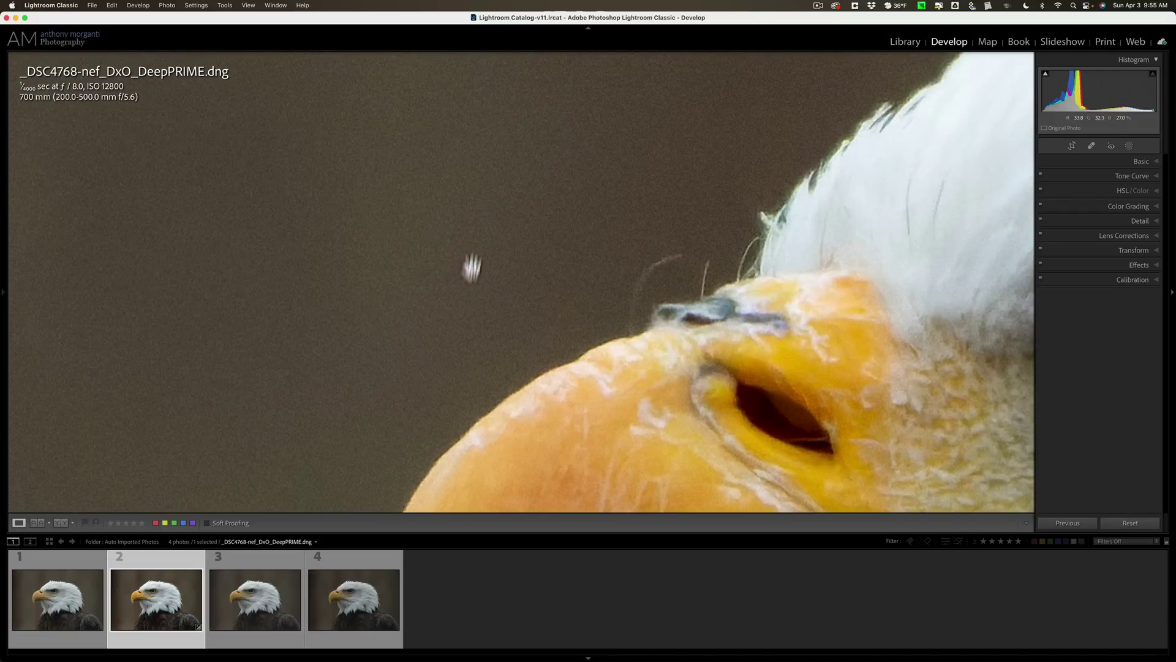
# Compare the beak close-up in NoNoise, DeepPRIME and DeNoiseAI, then fit the DeepPRIME version
pyautogui.click(256, 591)
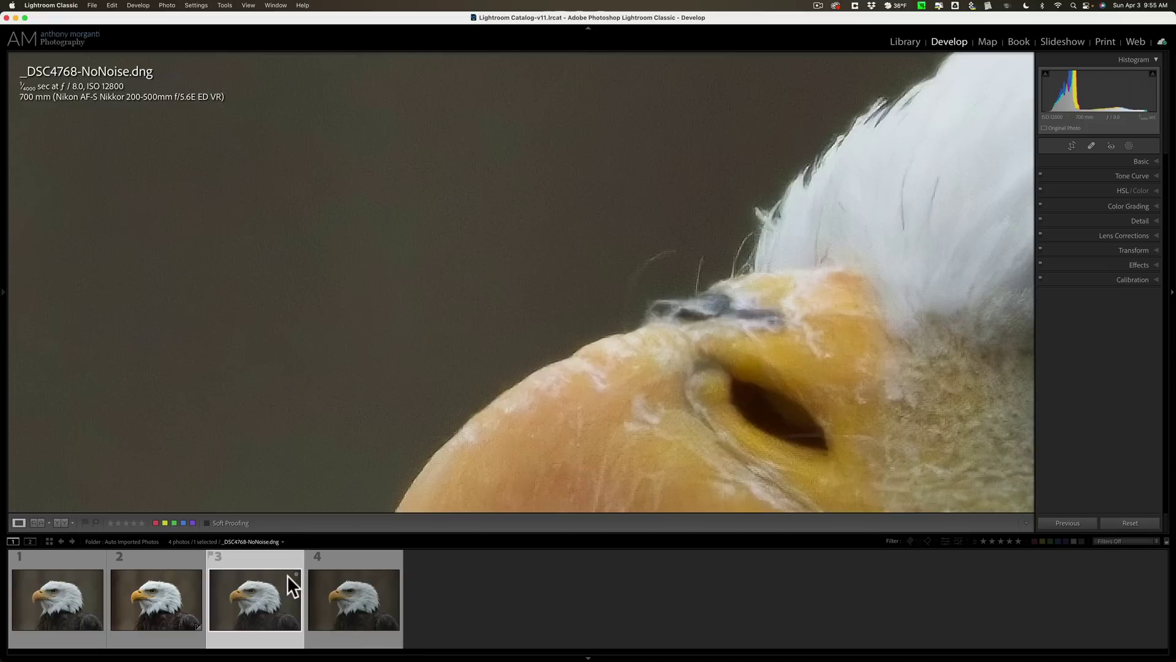
pyautogui.click(153, 592)
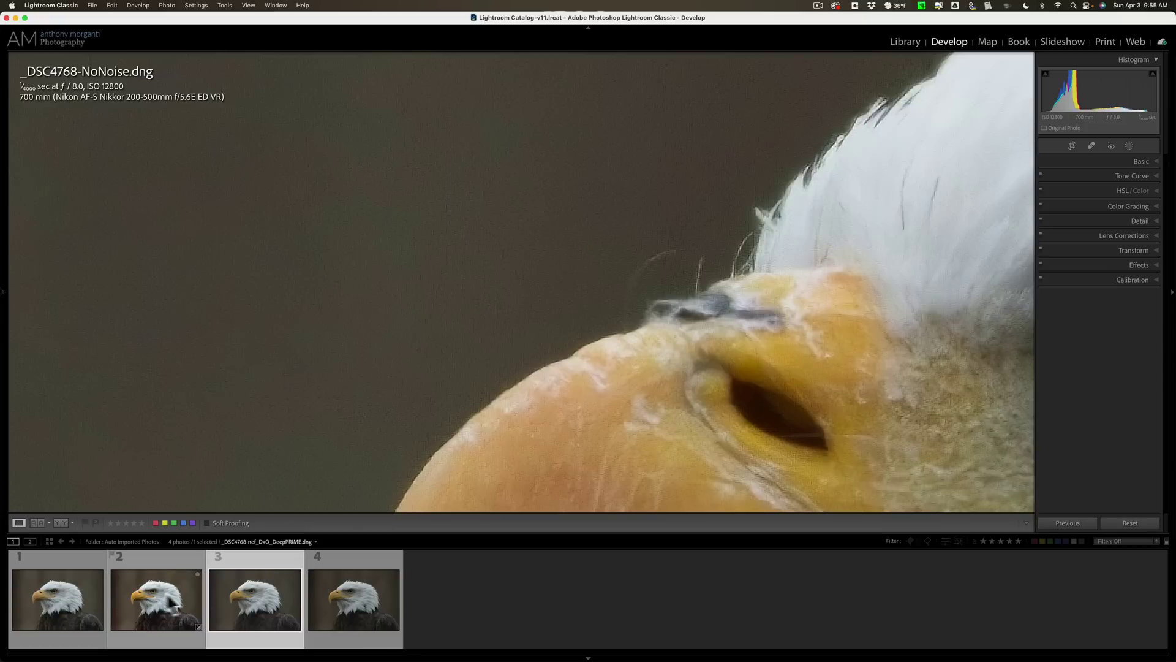
pyautogui.click(355, 600)
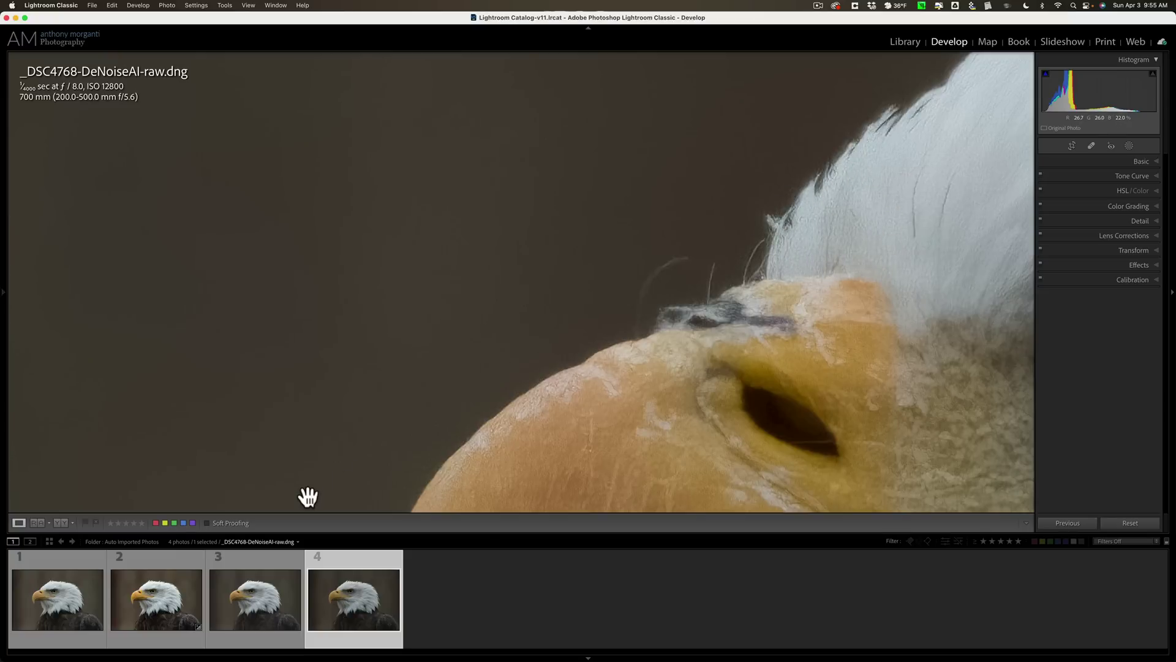
pyautogui.click(264, 609)
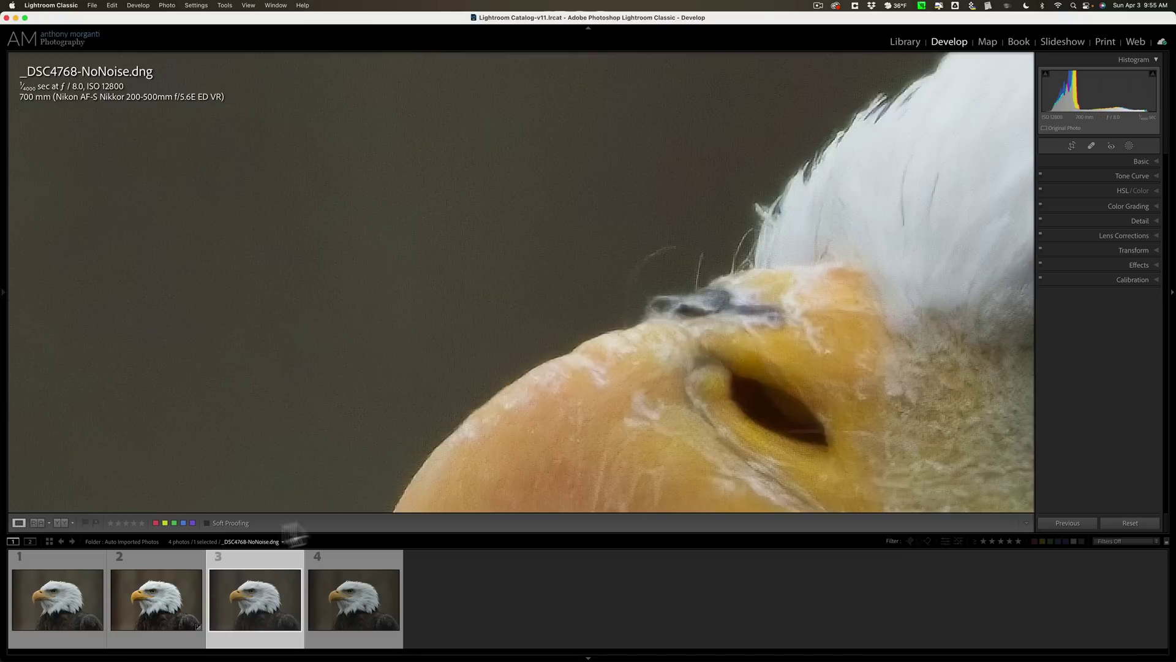
pyautogui.click(168, 586)
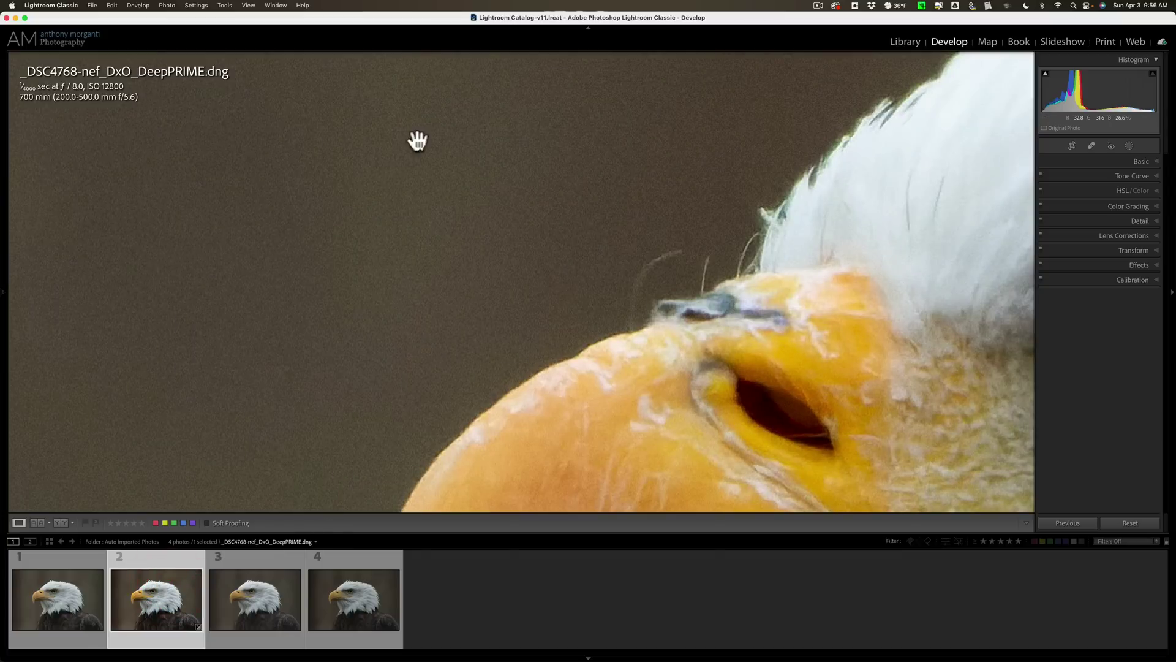
pyautogui.click(521, 193)
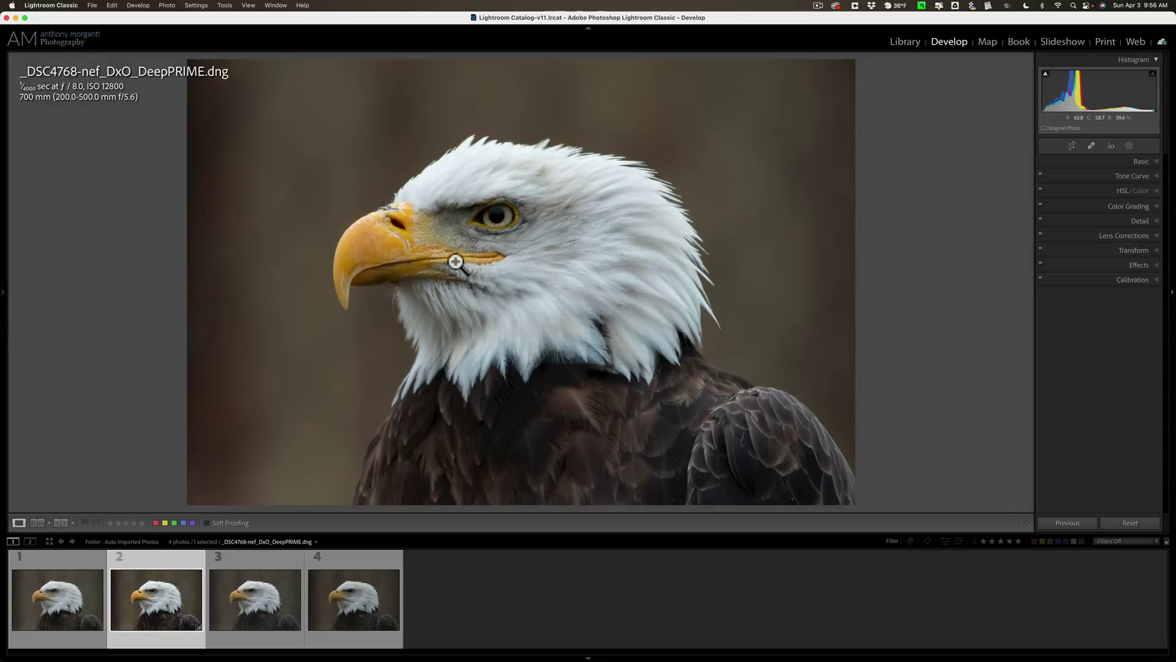
pyautogui.click(241, 611)
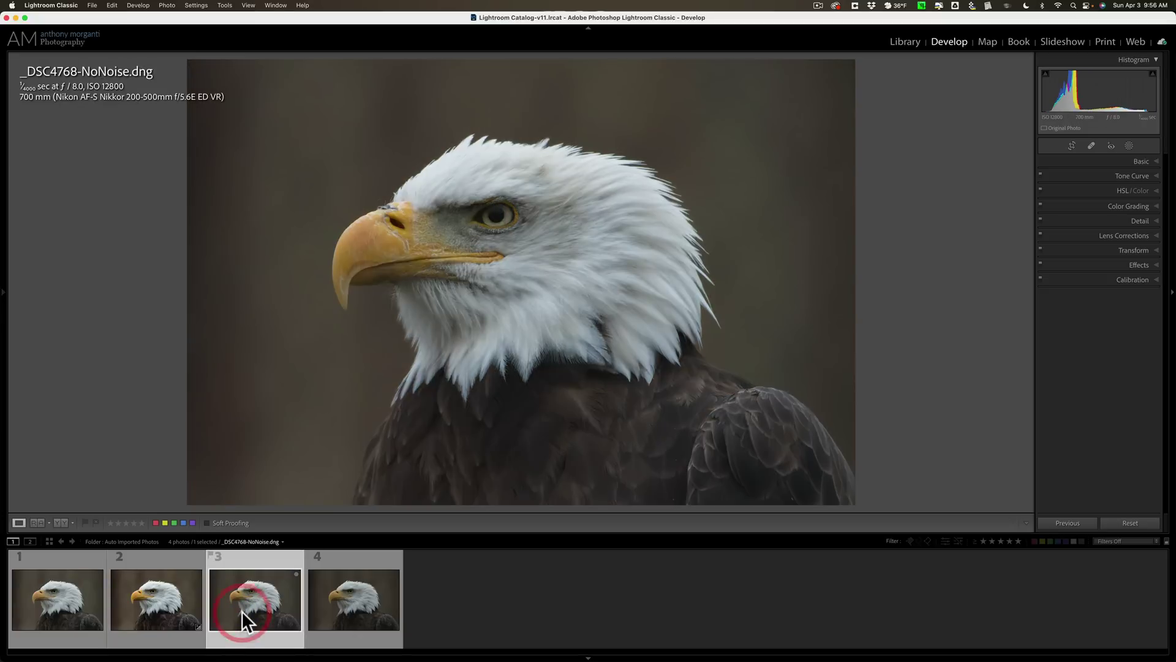
pyautogui.click(343, 596)
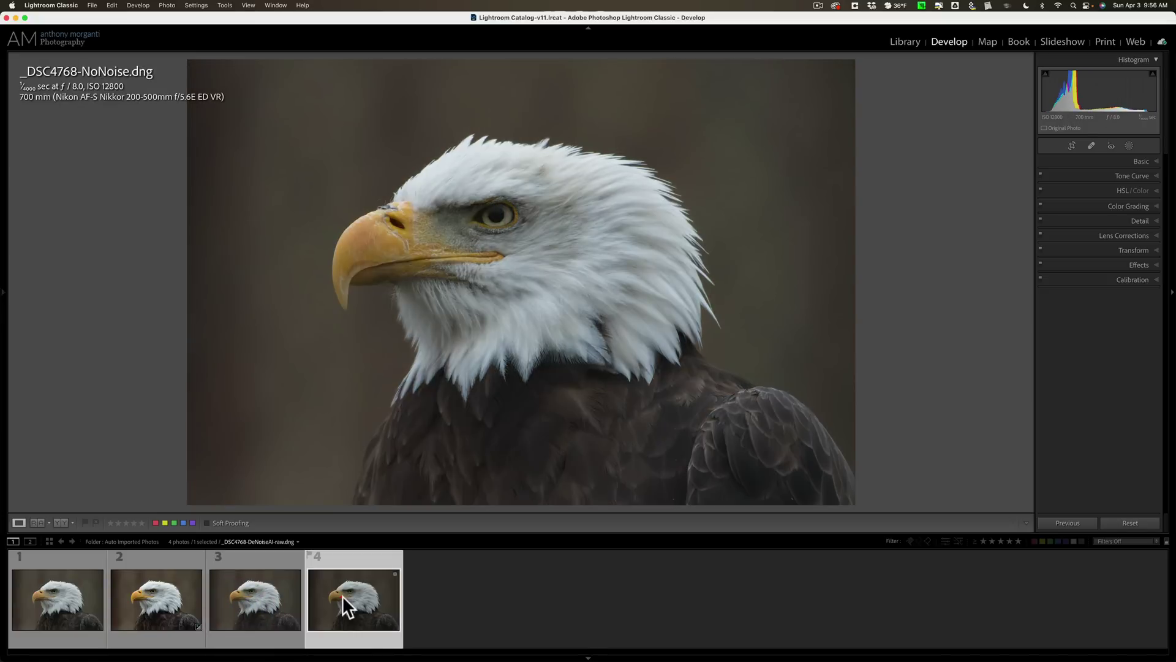
pyautogui.click(258, 594)
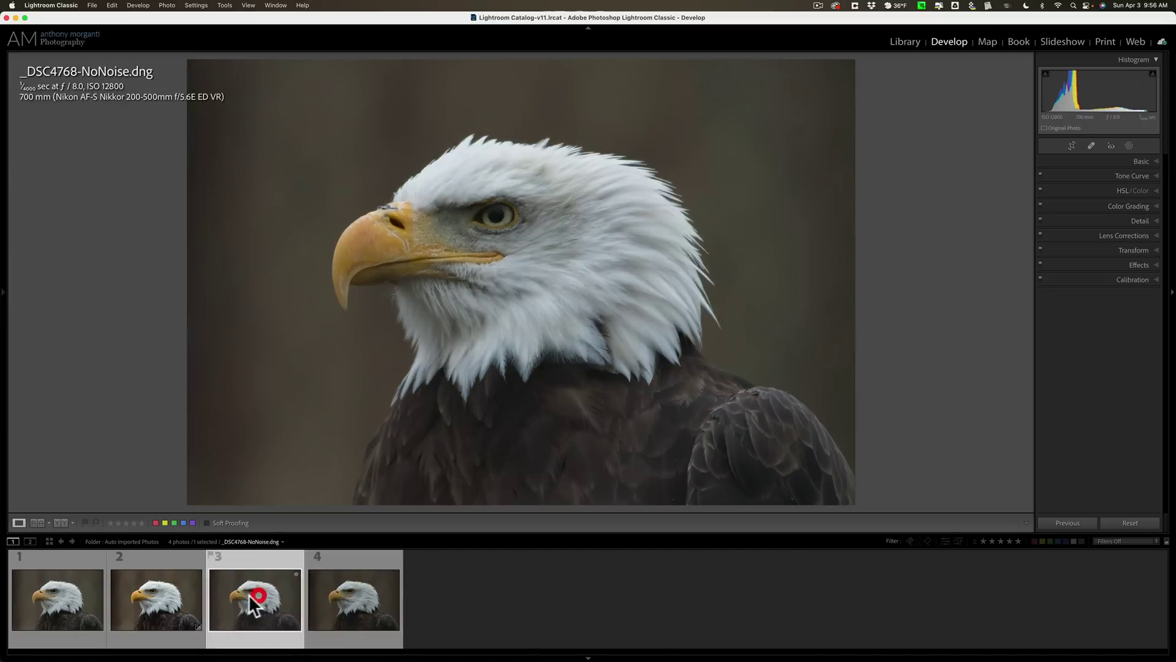
pyautogui.click(189, 591)
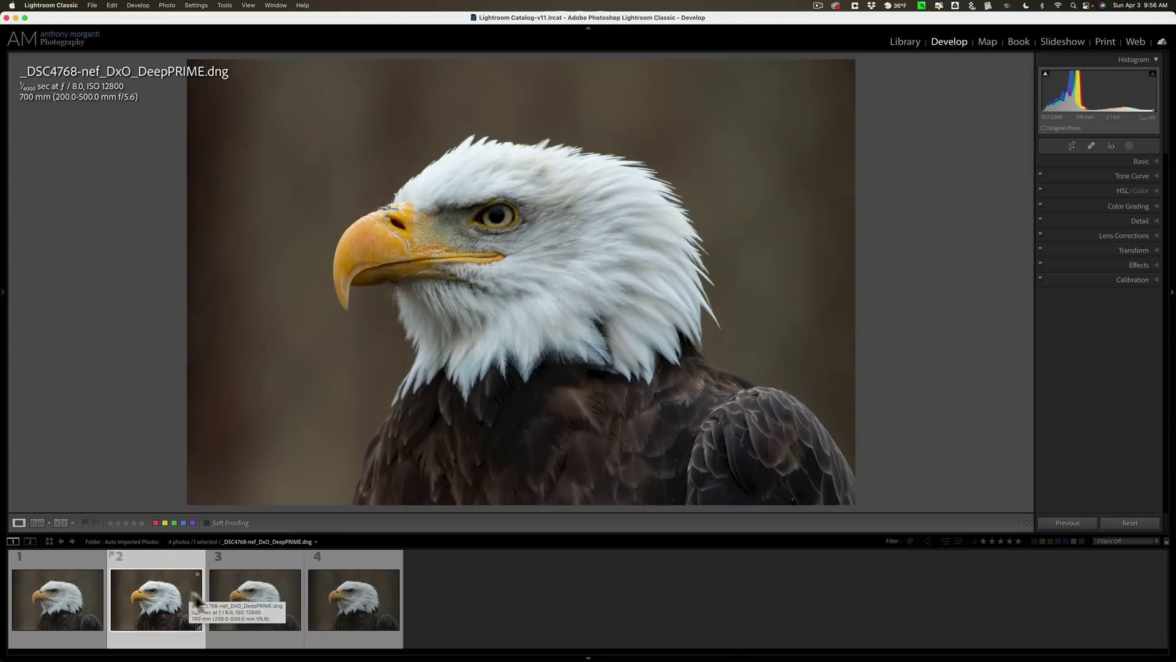
pyautogui.click(259, 598)
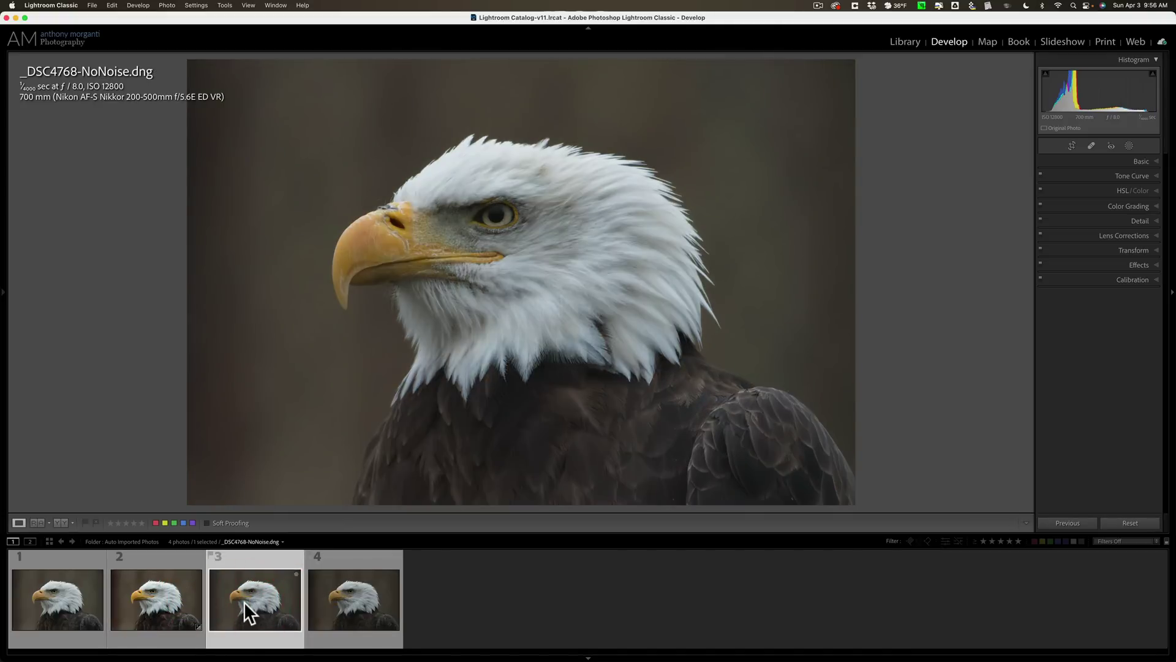
pyautogui.click(189, 600)
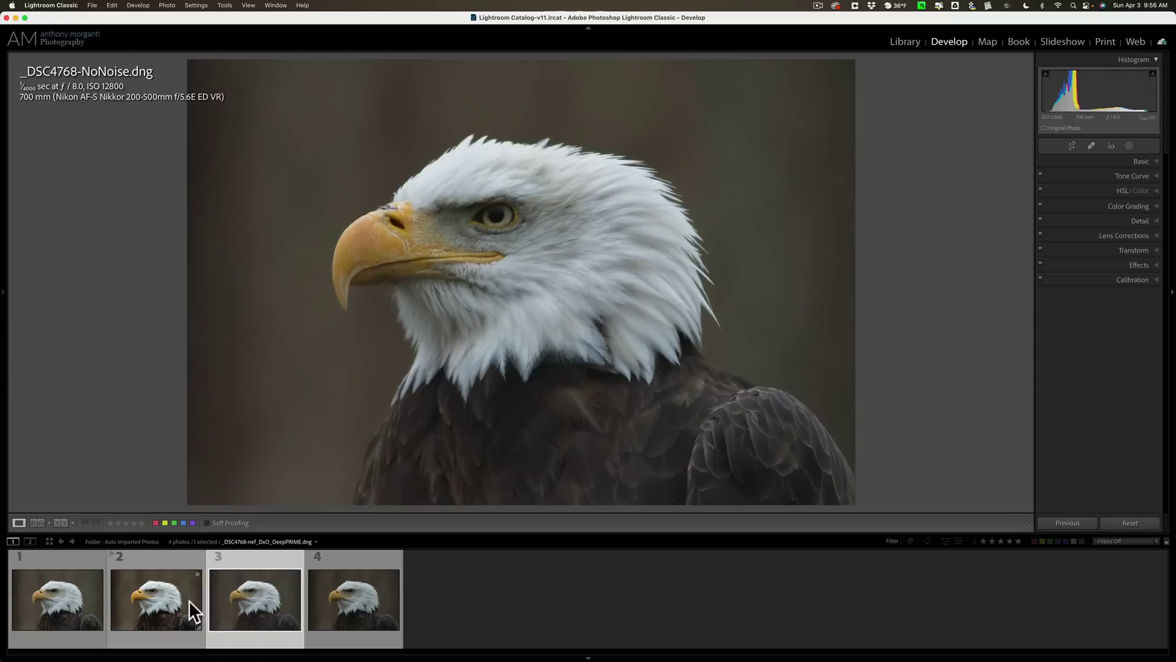
pyautogui.click(262, 599)
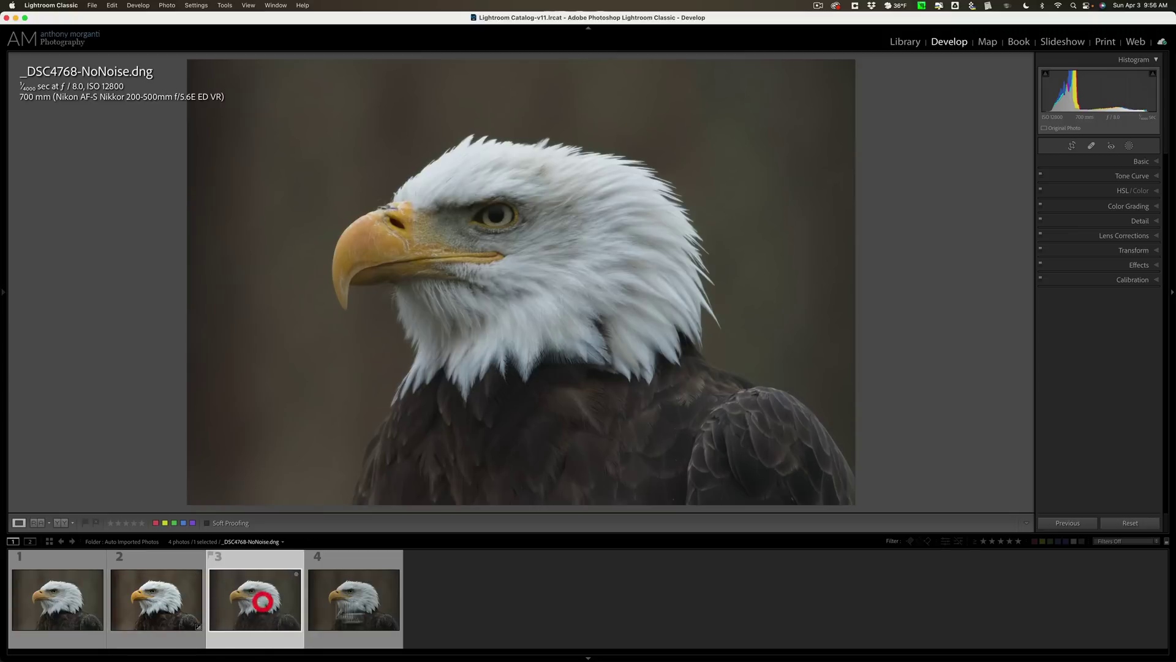
pyautogui.click(374, 598)
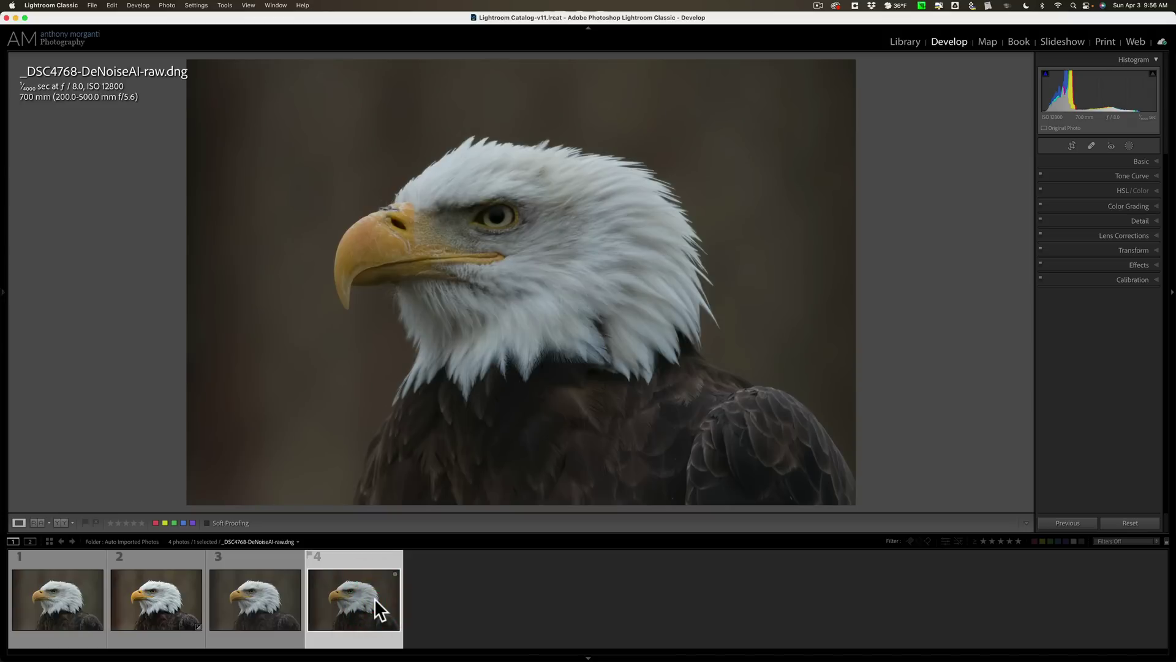
pyautogui.click(256, 605)
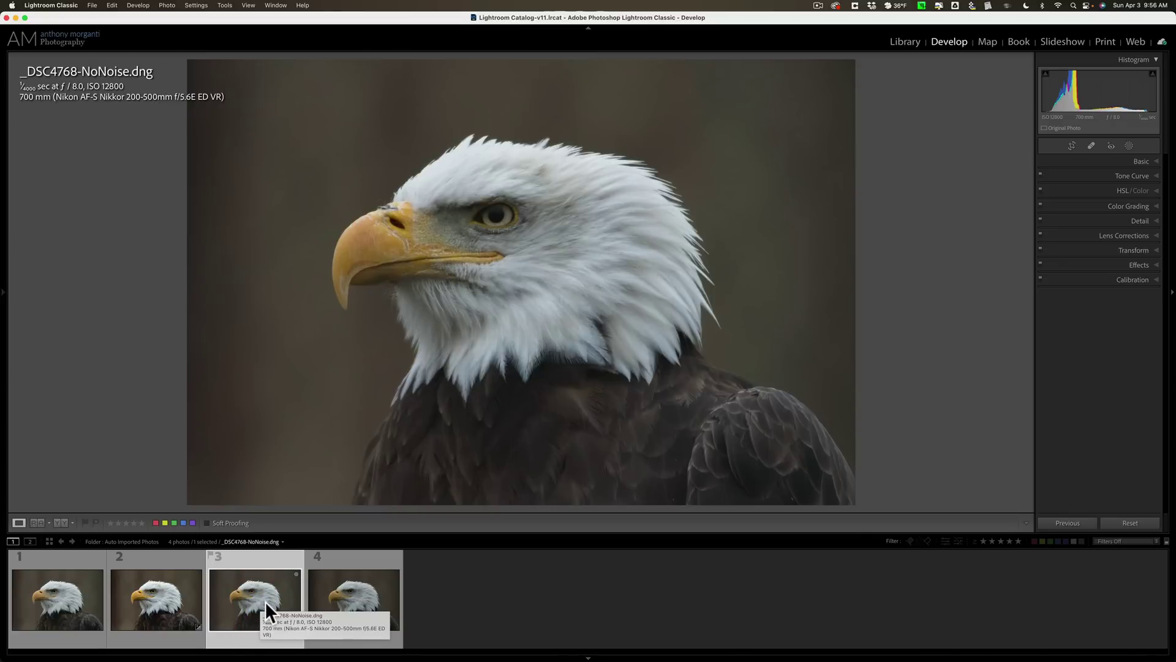
pyautogui.click(74, 600)
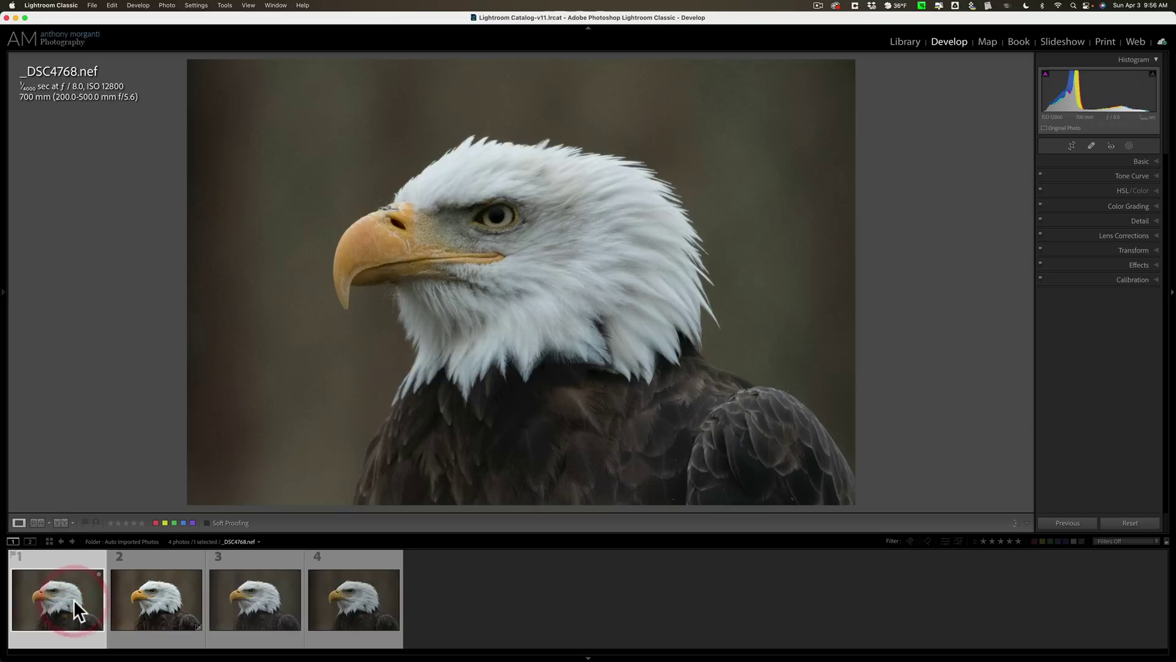
pyautogui.click(265, 608)
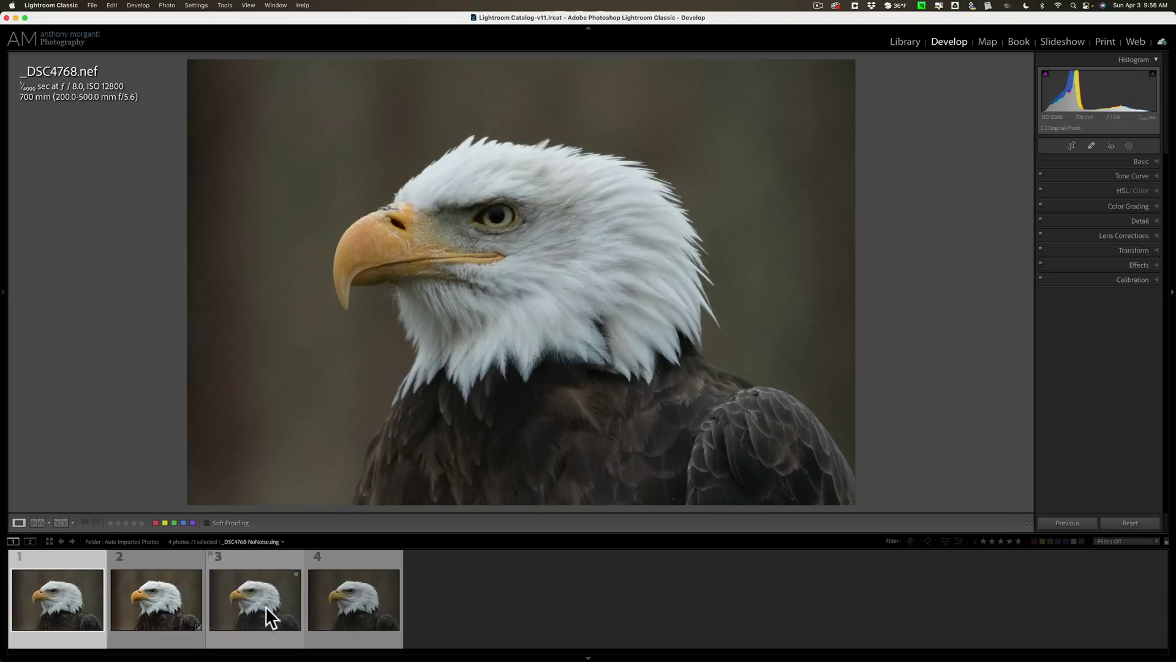
pyautogui.click(267, 609)
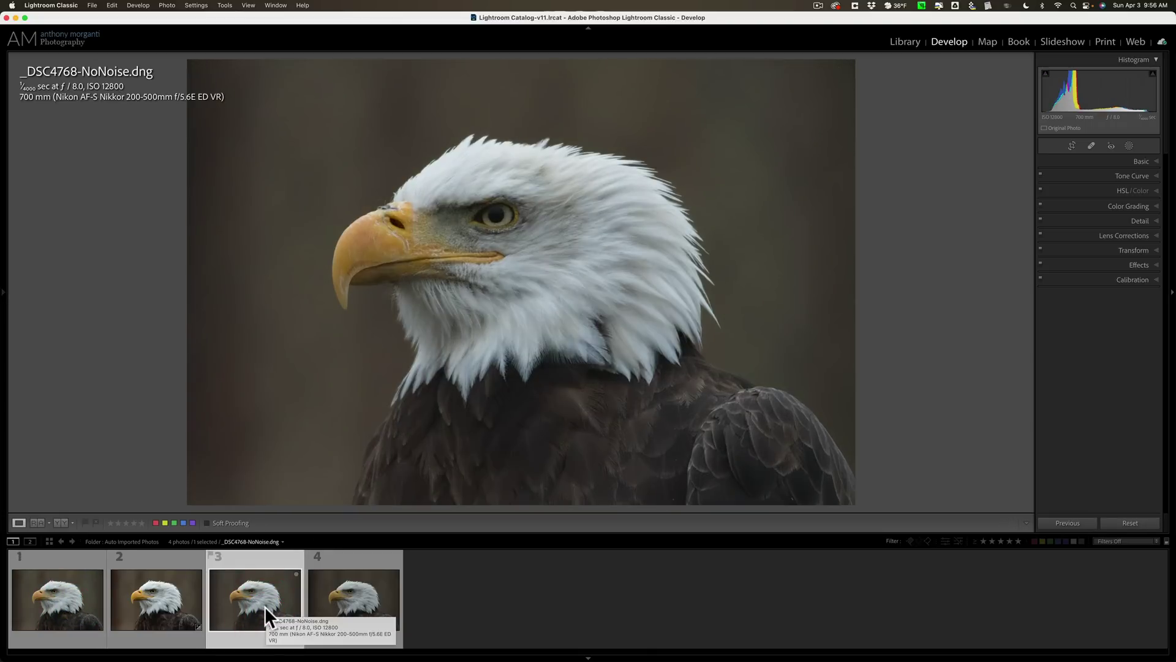
pyautogui.click(348, 602)
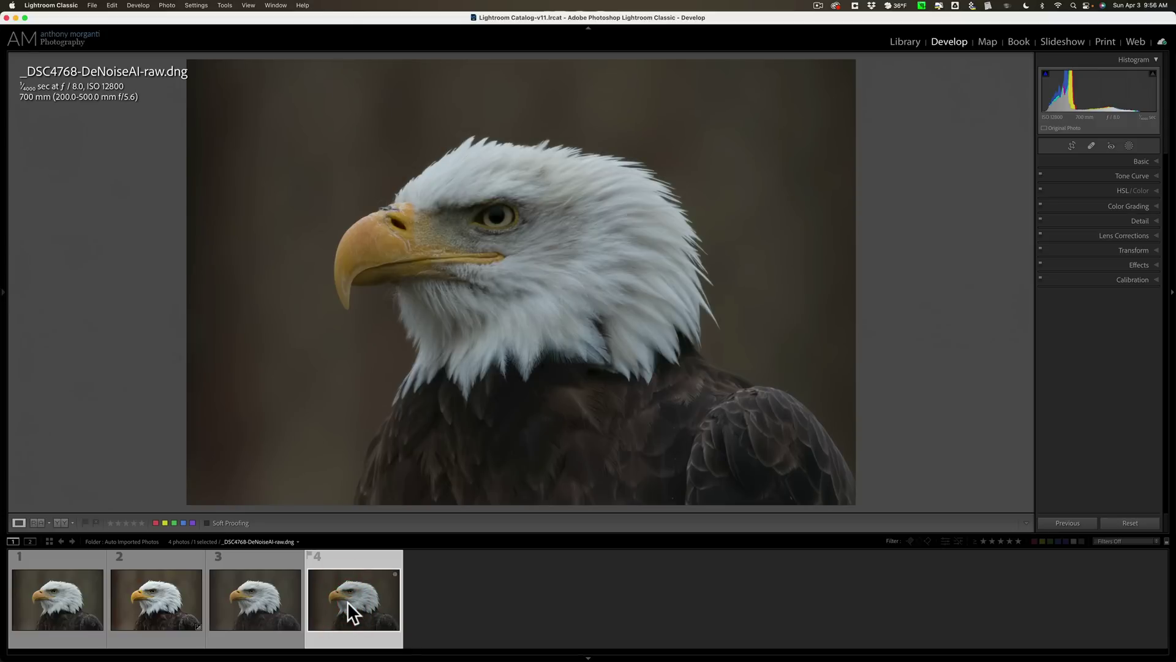
pyautogui.click(238, 602)
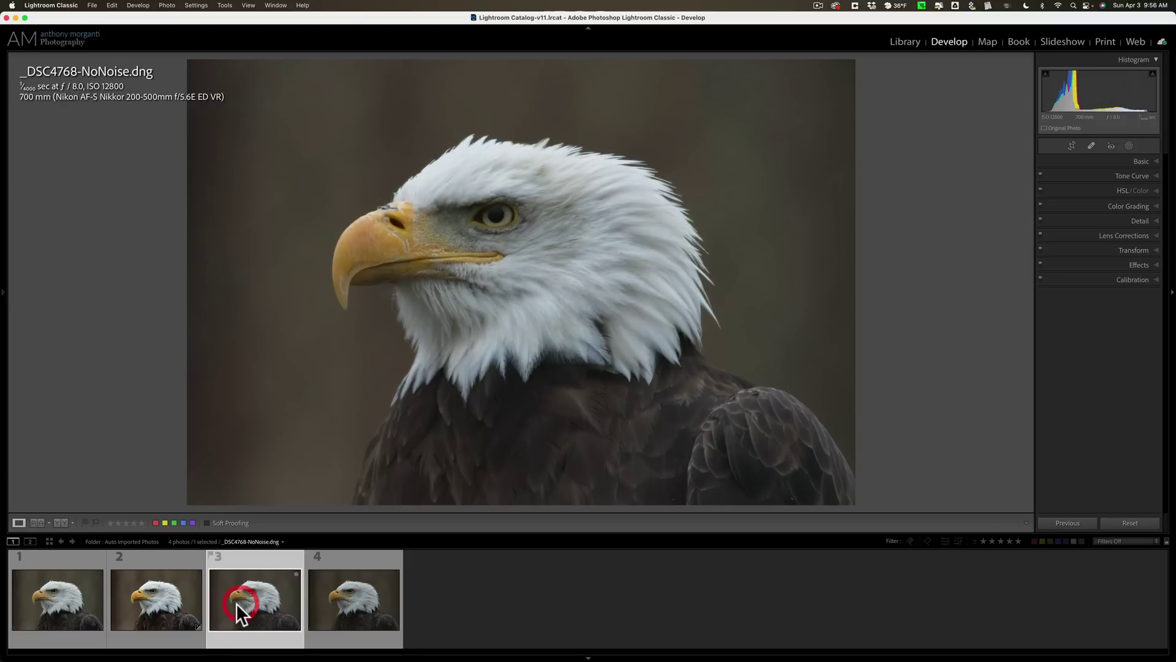
pyautogui.click(341, 591)
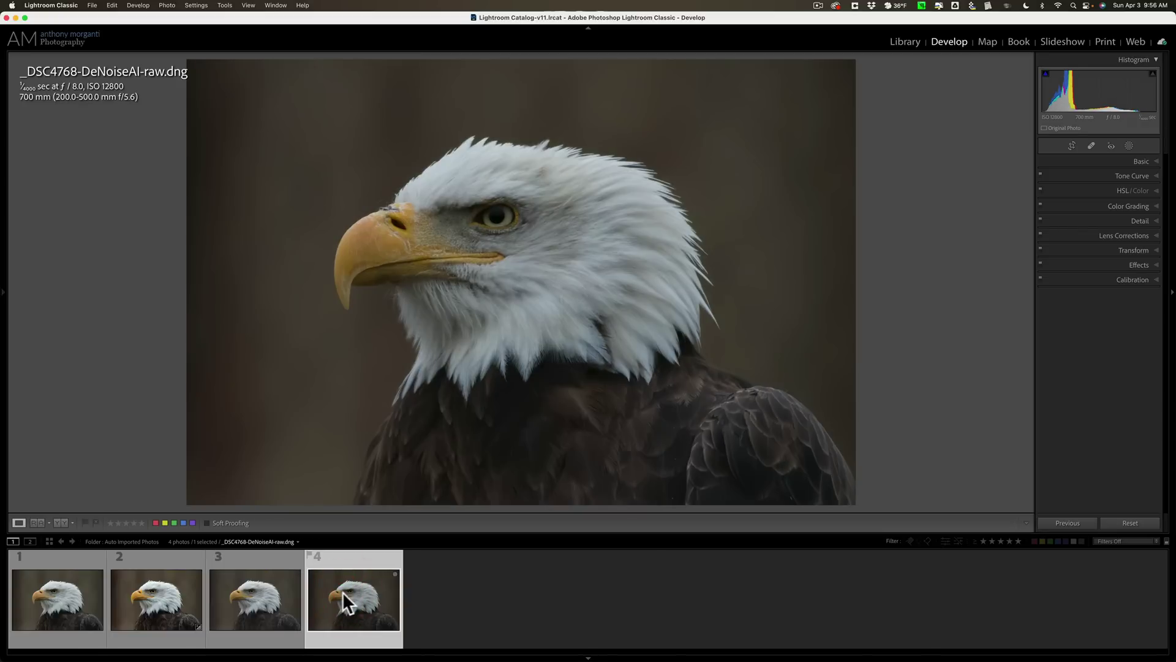
pyautogui.click(155, 598)
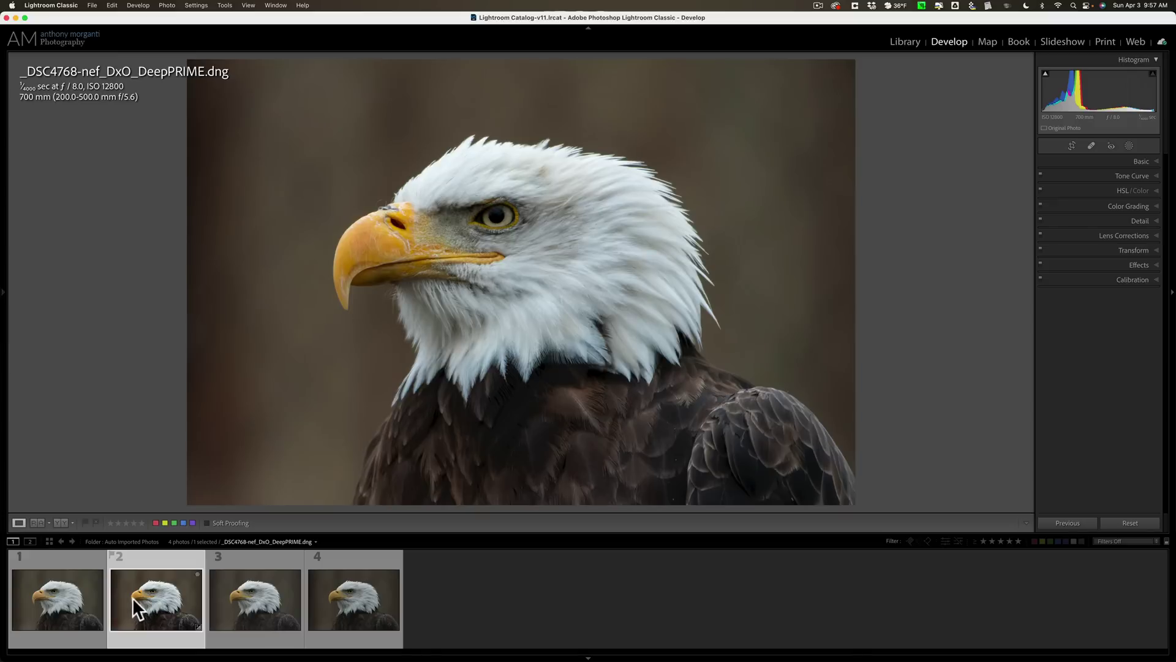
# Zoom the original onto the beak and eye, then compare DxO DeepPRIME, NoNoise and DeNoiseAI close up
pyautogui.click(72, 596)
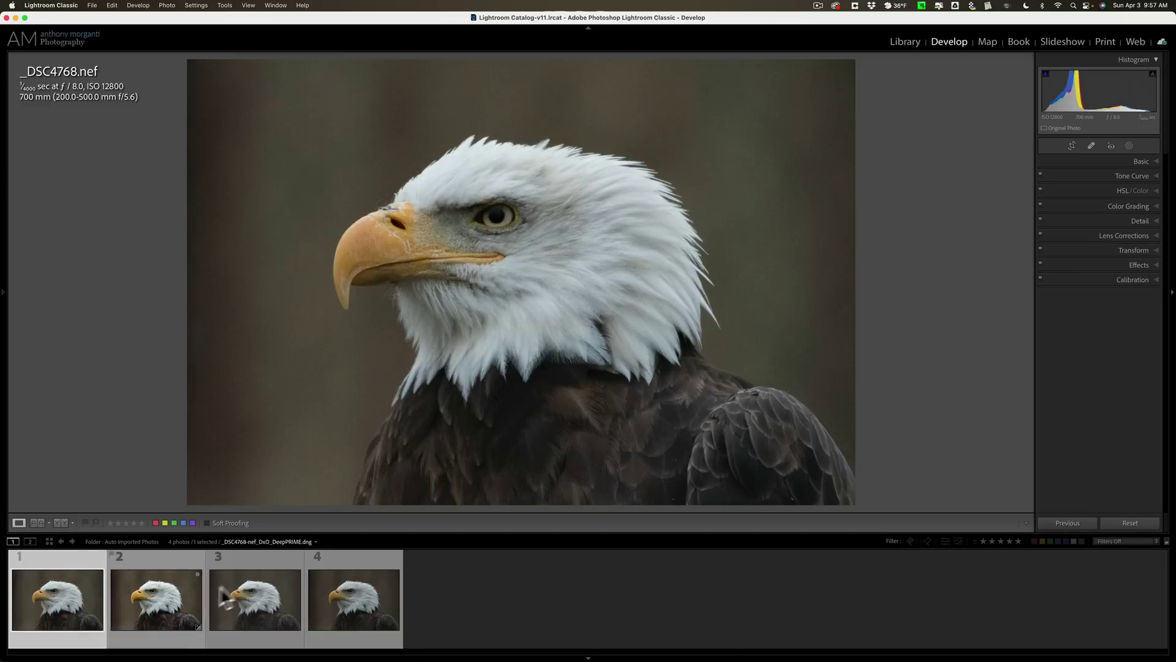
pyautogui.moveTo(298, 143); pyautogui.dragTo(528, 306)
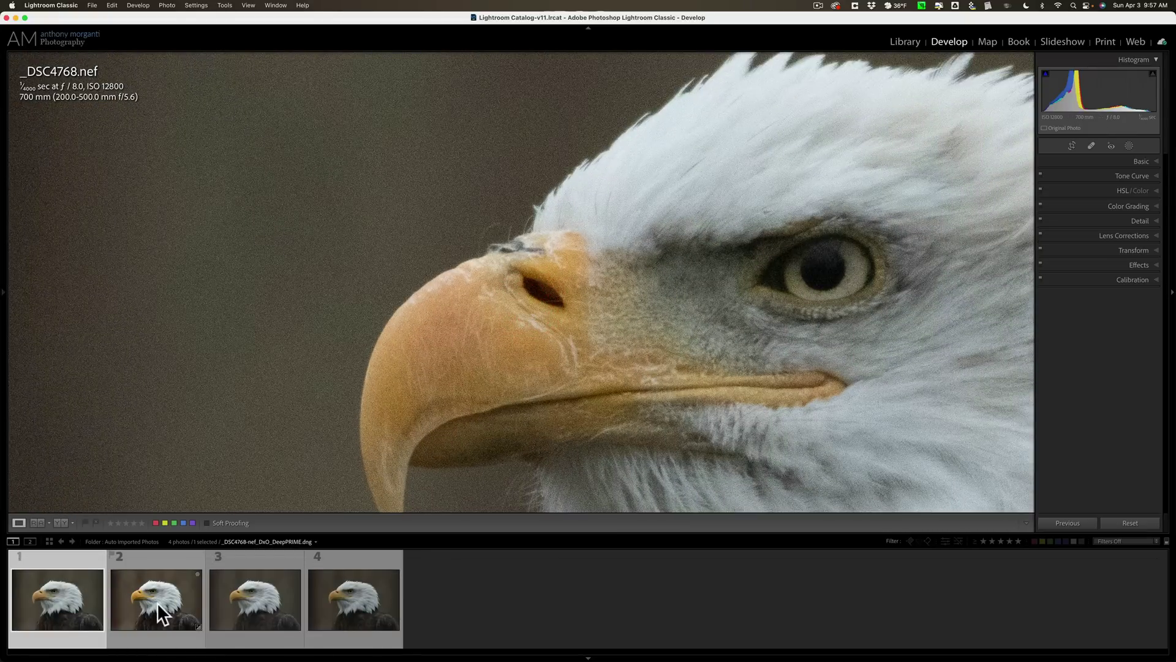
pyautogui.click(170, 612)
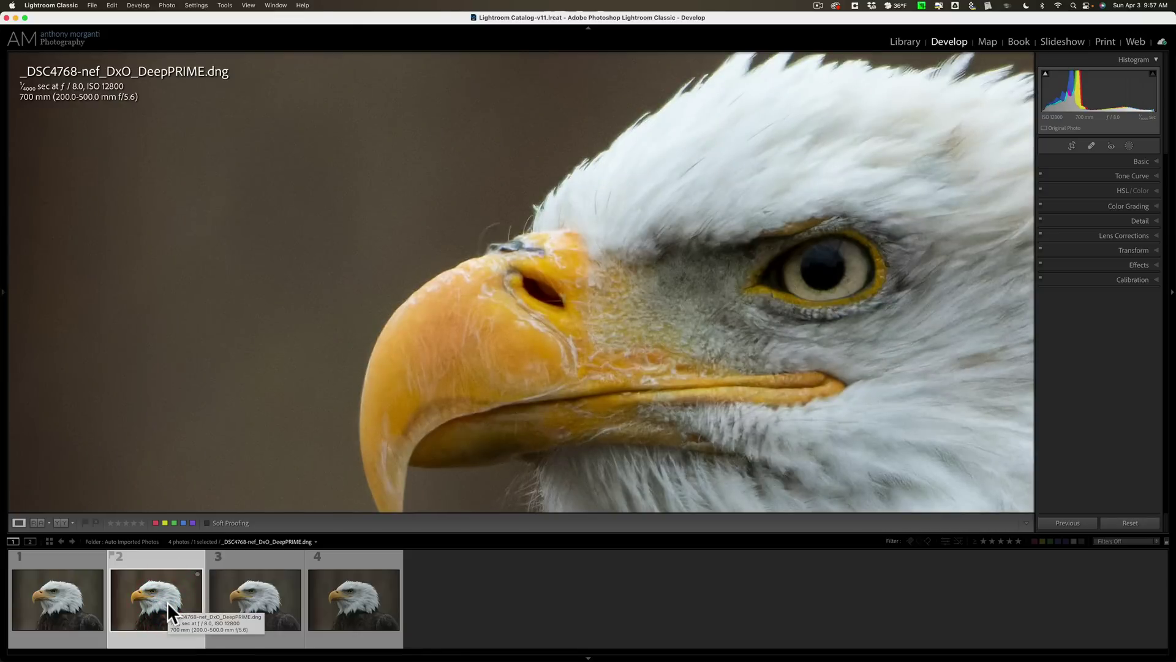
pyautogui.click(271, 607)
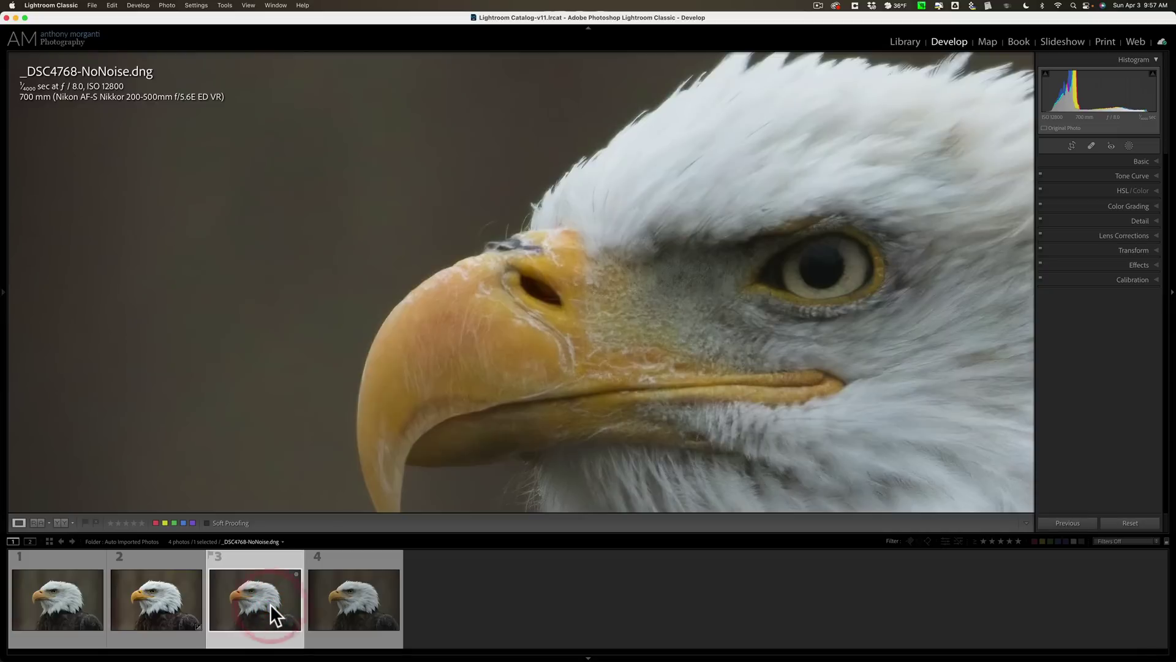
pyautogui.click(355, 597)
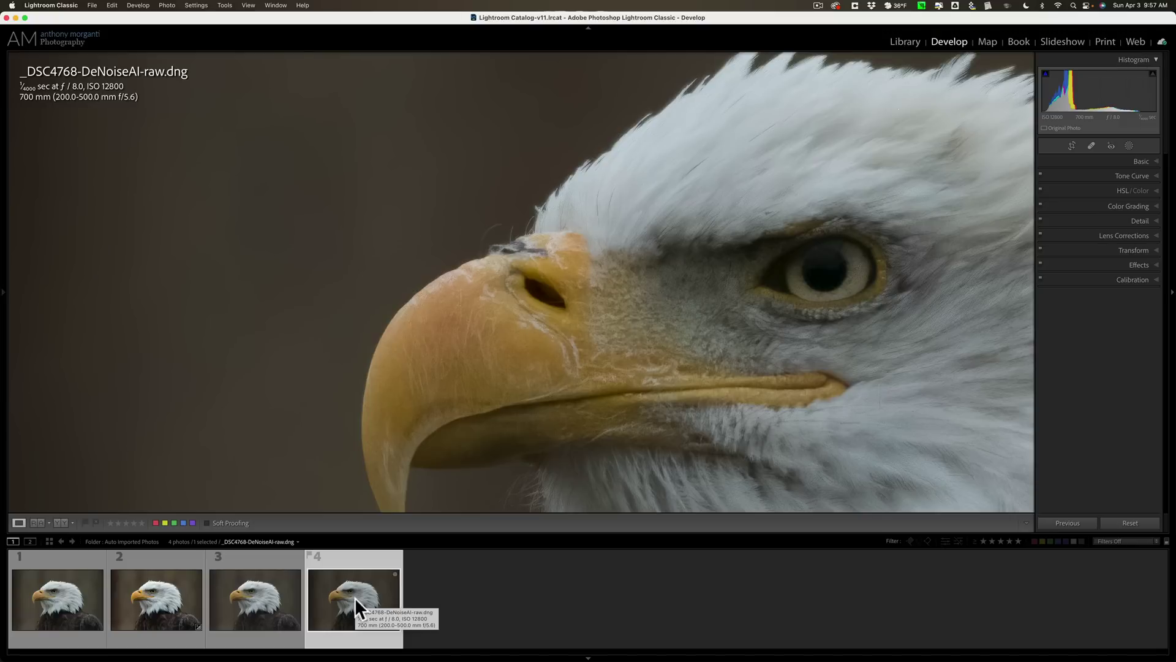
# Zoom the DeNoiseAI version out to Fit to show the whole eagle
pyautogui.click(510, 335)
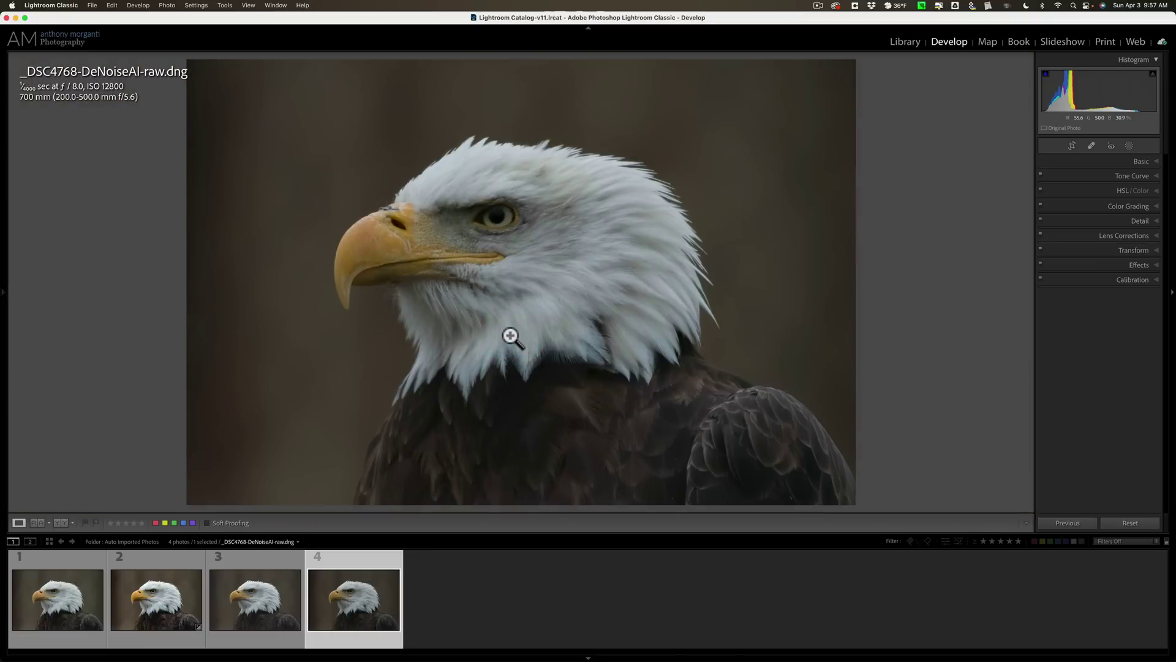